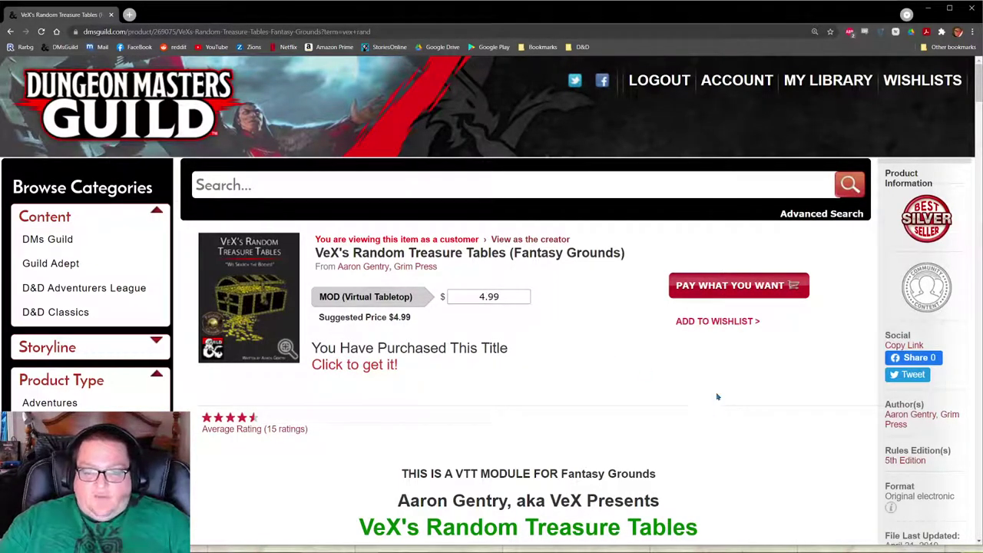
Scroll to the product description and highlight the FG Classic extension line.
{"action": "mouse_move", "coordinate": [675, 550]}
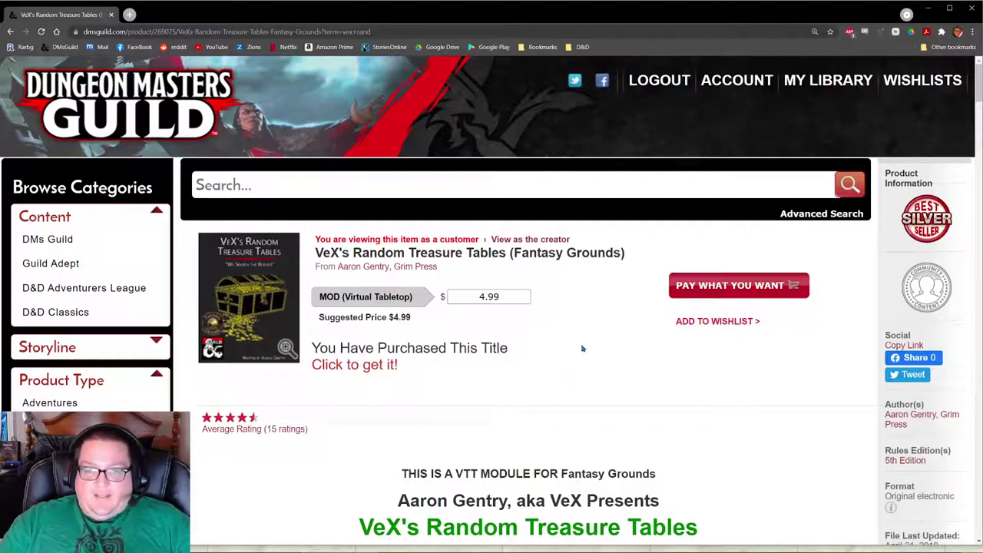
{"action": "scroll", "coordinate": [582, 349], "scroll_direction": "down", "scroll_amount": 5}
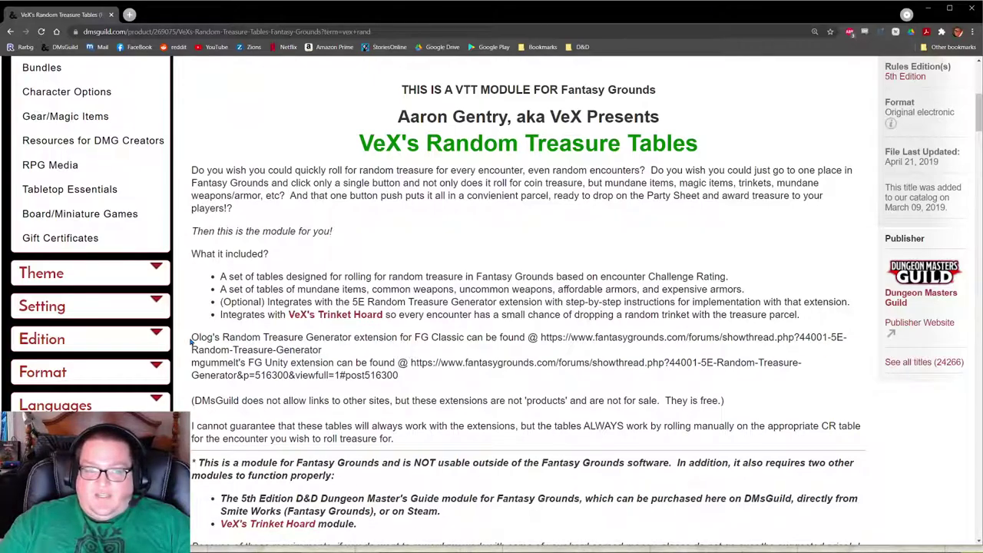
{"action": "left_click_drag", "start_coordinate": [191, 337], "coordinate": [346, 357]}
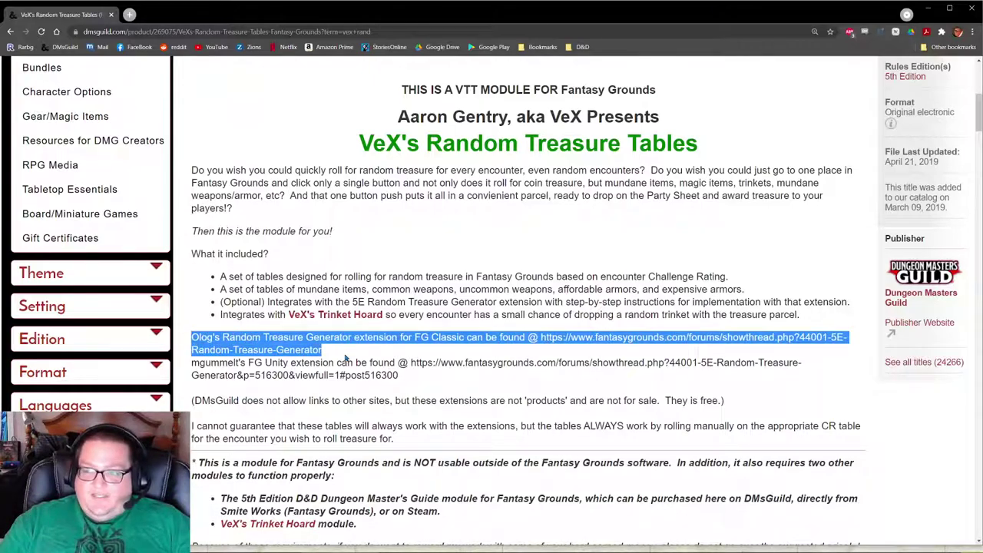
{"action": "left_click", "coordinate": [387, 339]}
{"action": "left_click_drag", "start_coordinate": [540, 338], "coordinate": [328, 349]}
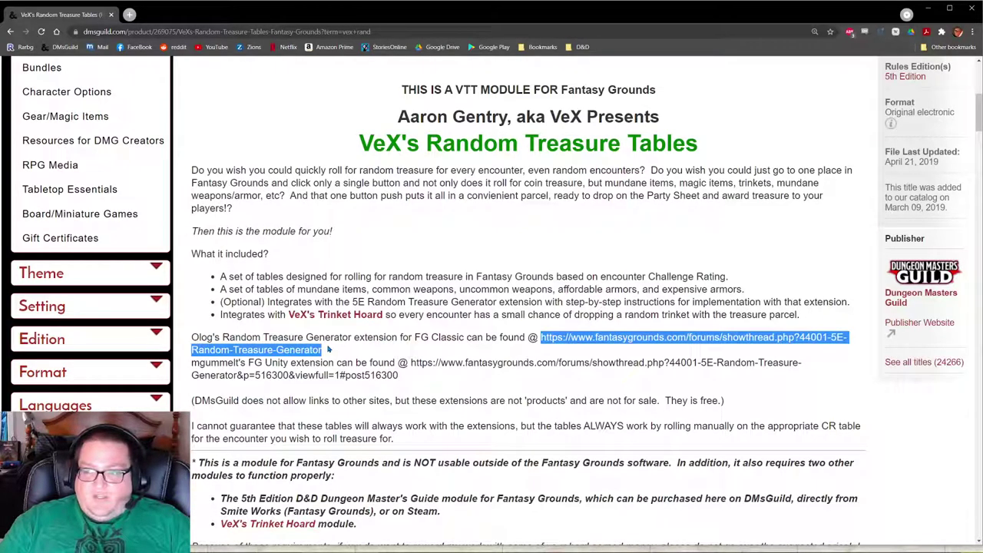
{"action": "left_click", "coordinate": [516, 358]}
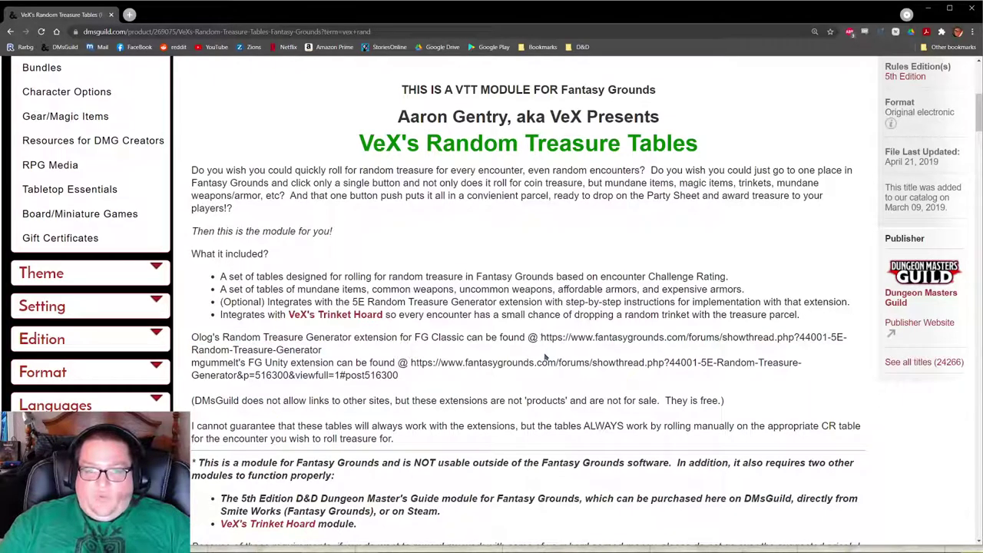
{"action": "left_click_drag", "start_coordinate": [545, 354], "coordinate": [192, 341]}
{"action": "left_click", "coordinate": [309, 358]}
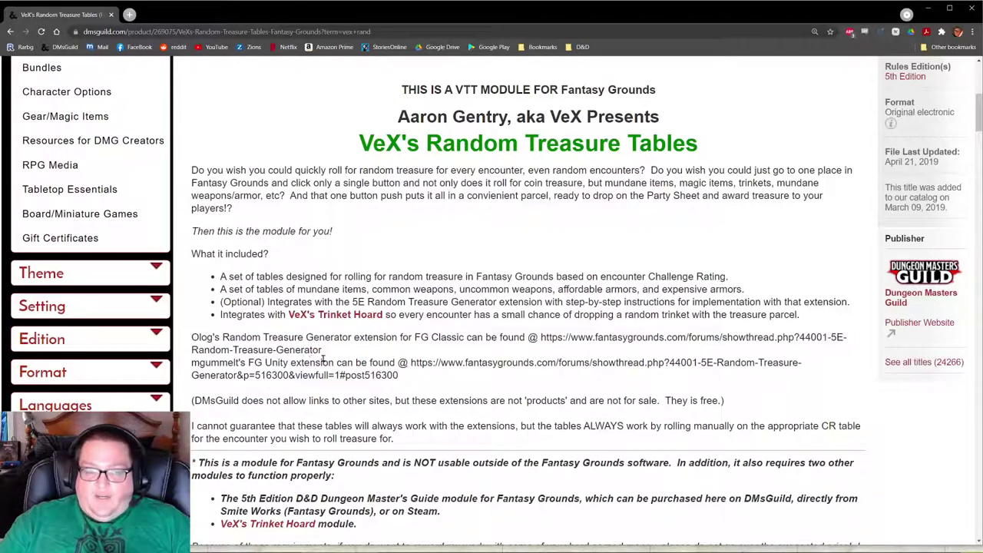
{"action": "left_click_drag", "start_coordinate": [341, 354], "coordinate": [190, 339]}
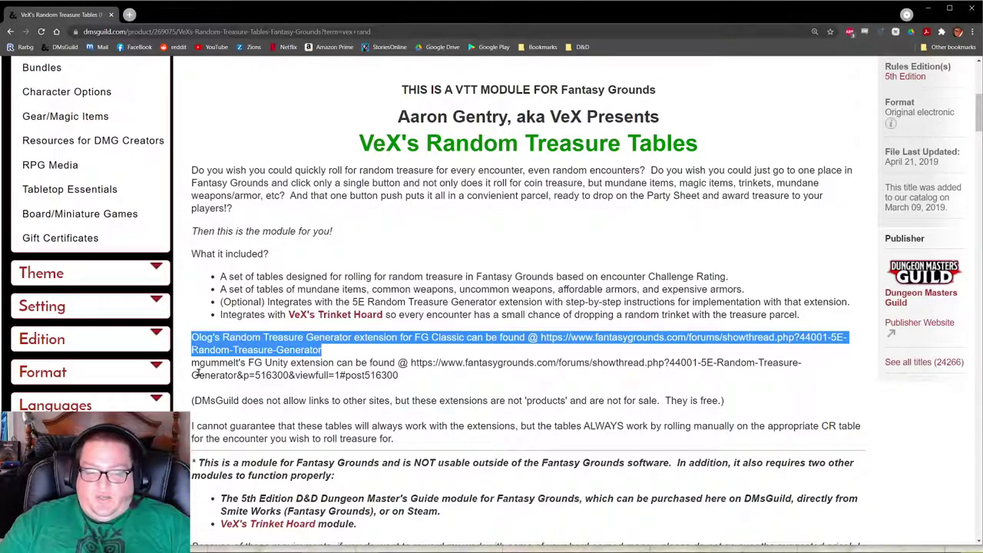
Select the FG Unity extension link and copy it.
{"action": "left_click_drag", "start_coordinate": [194, 365], "coordinate": [235, 364]}
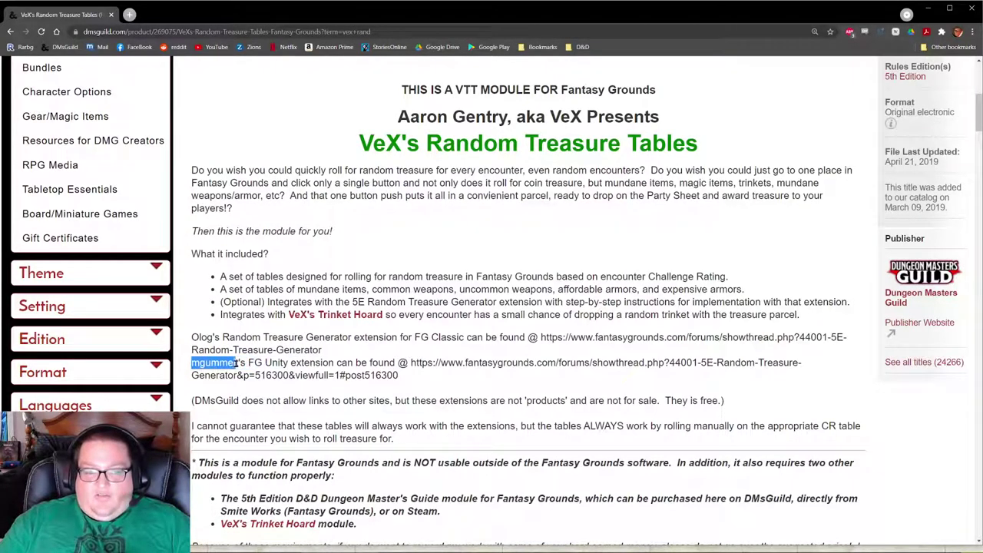
{"action": "left_click", "coordinate": [220, 337]}
{"action": "left_click_drag", "start_coordinate": [192, 337], "coordinate": [215, 338]}
{"action": "left_click", "coordinate": [216, 338]}
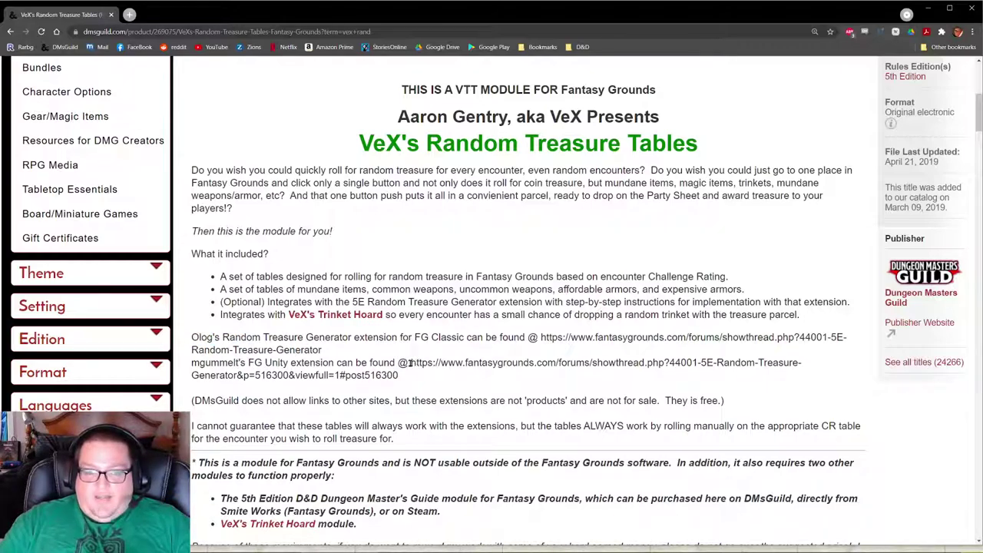
{"action": "left_click_drag", "start_coordinate": [411, 362], "coordinate": [409, 381]}
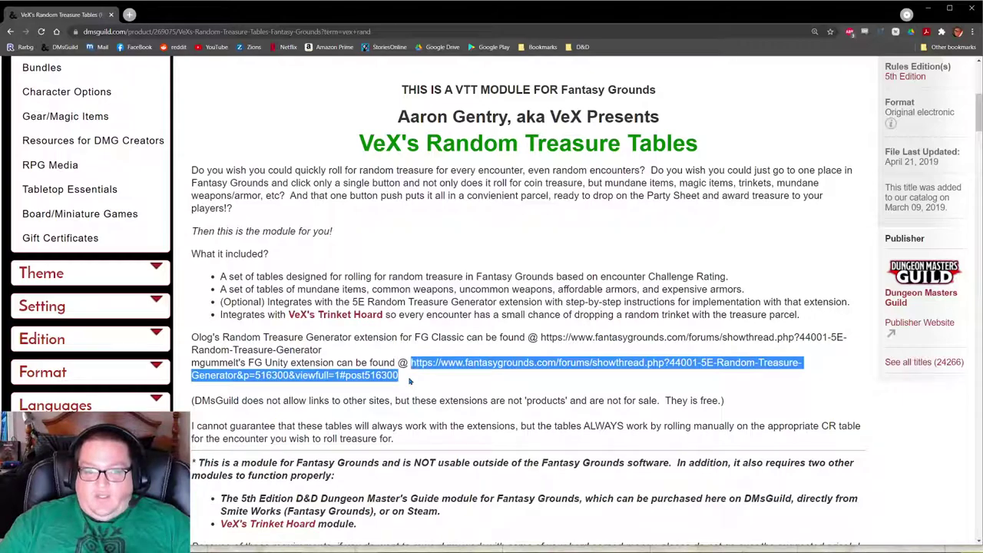
{"action": "right_click", "coordinate": [430, 362]}
{"action": "left_click", "coordinate": [460, 369]}
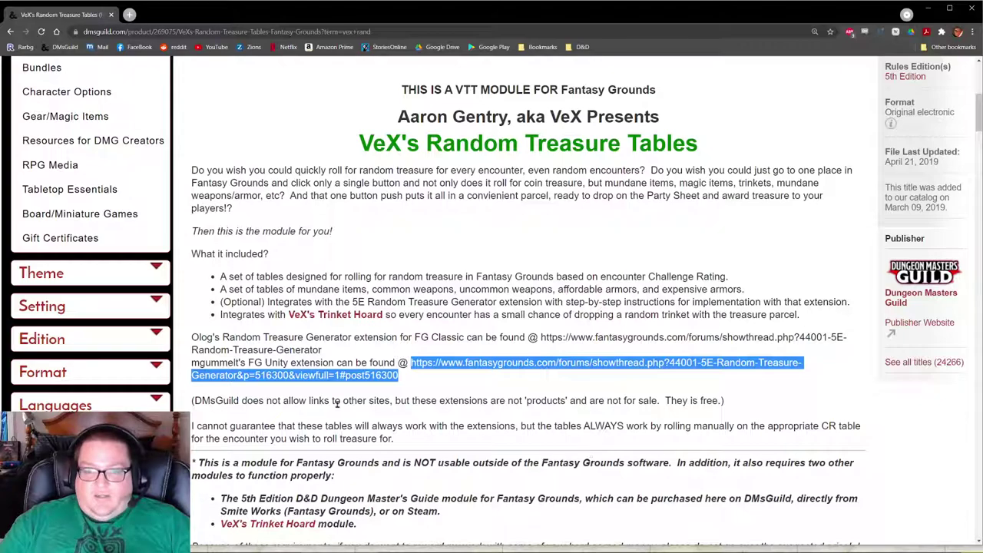
Paste the copied link into the address bar to load the Fantasy Grounds forum thread.
{"action": "left_click", "coordinate": [186, 32]}
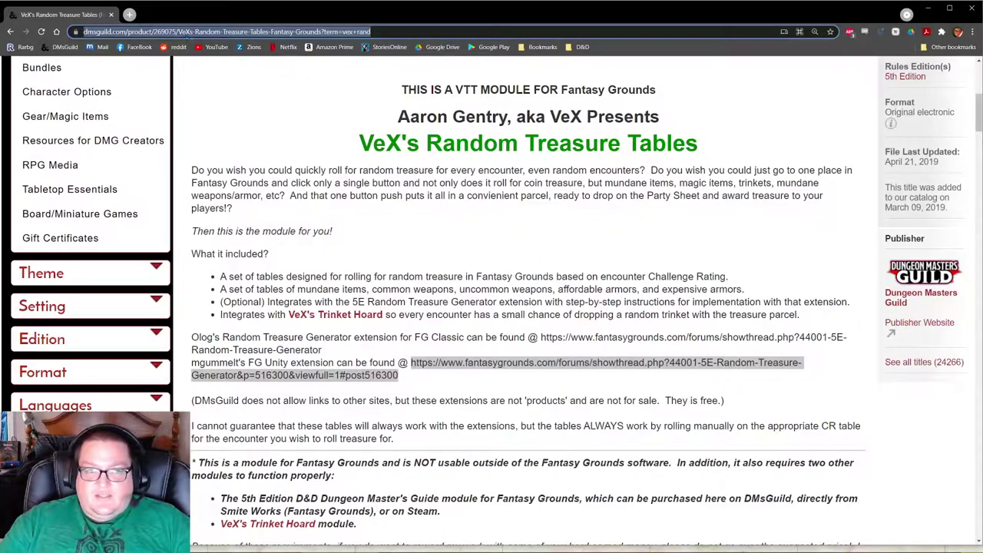
{"action": "key", "text": "ctrl+v"}
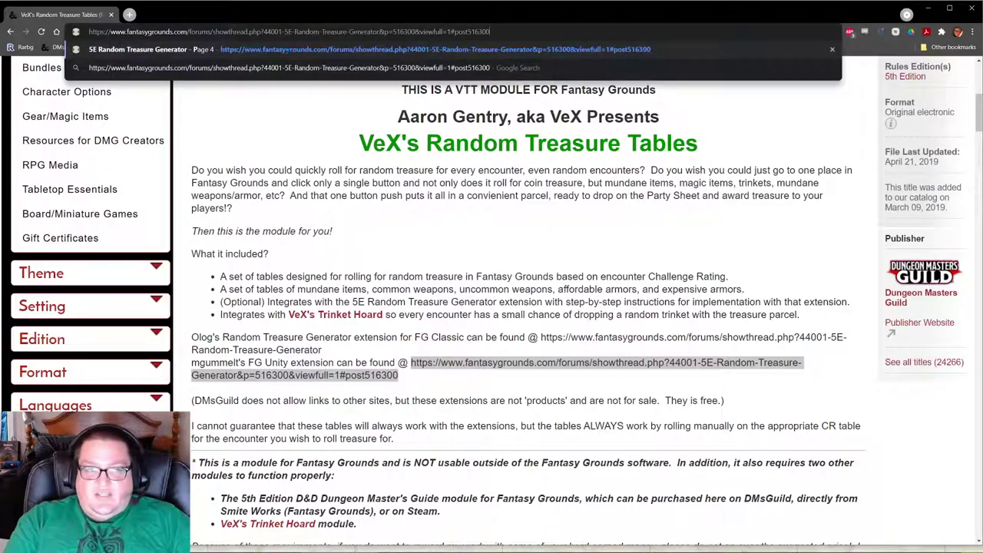
{"action": "key", "text": "Return"}
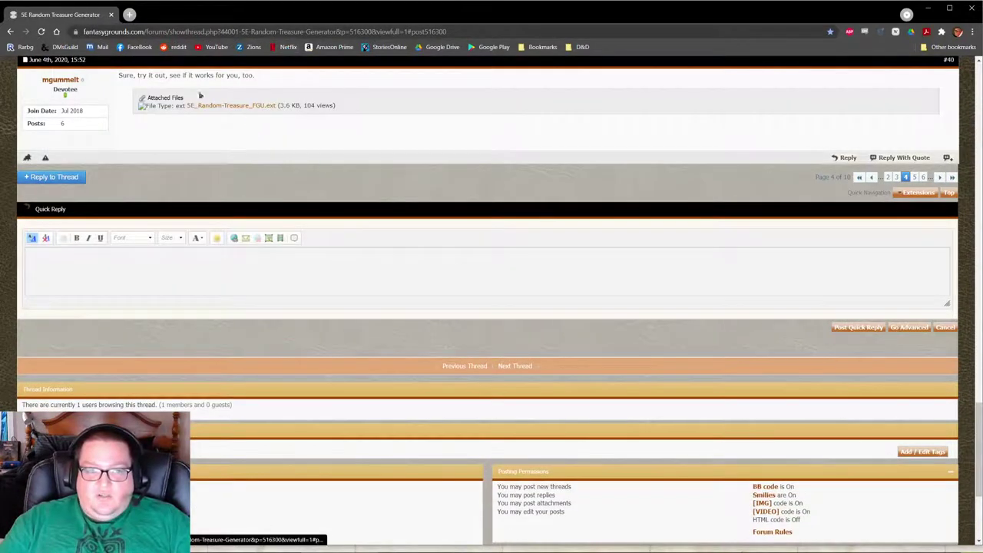
Download 5E_Random-Treasure_FGU.ext without the ' (1)' suffix, replacing the existing file.
{"action": "left_click", "coordinate": [218, 107]}
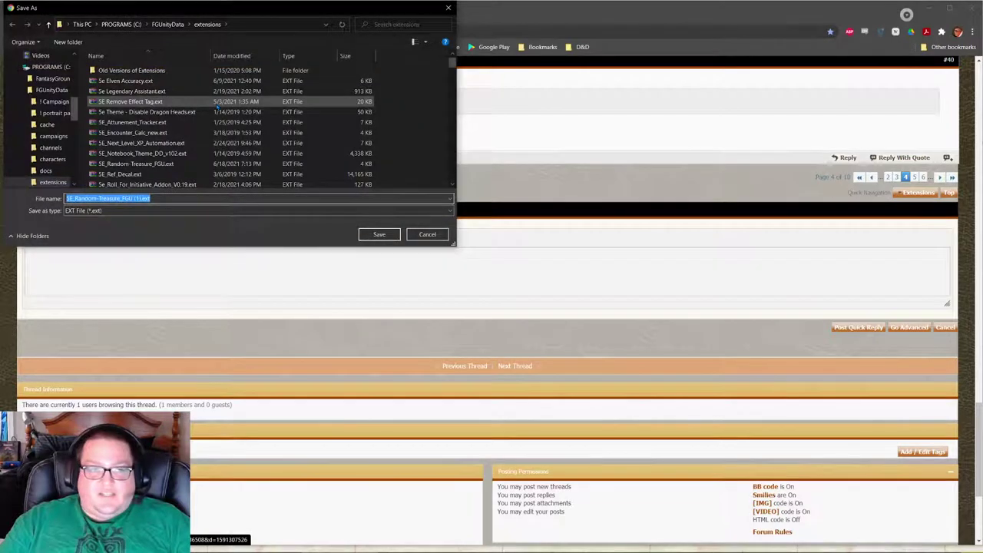
{"action": "left_click", "coordinate": [132, 198]}
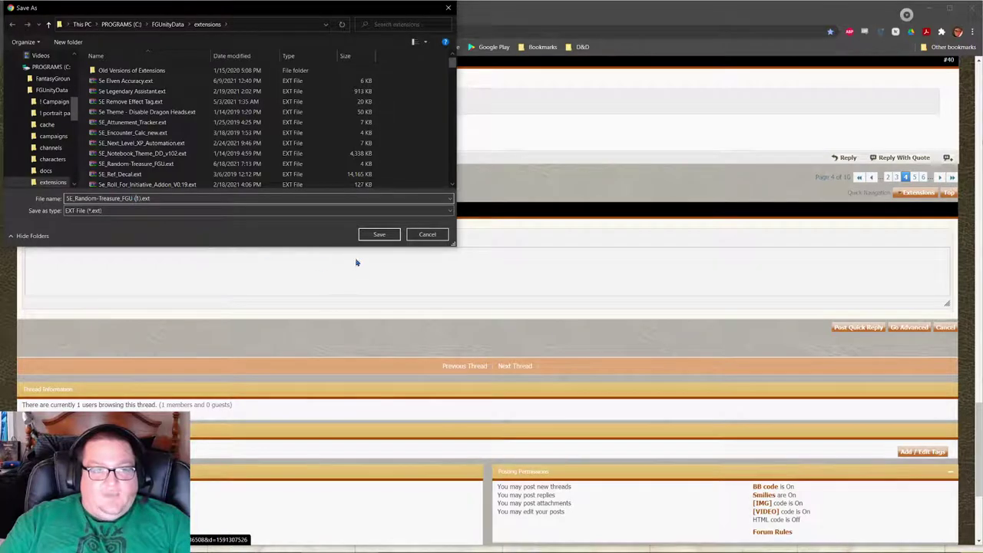
{"action": "key", "text": "Right"}
{"action": "key", "text": "BackSpace"}
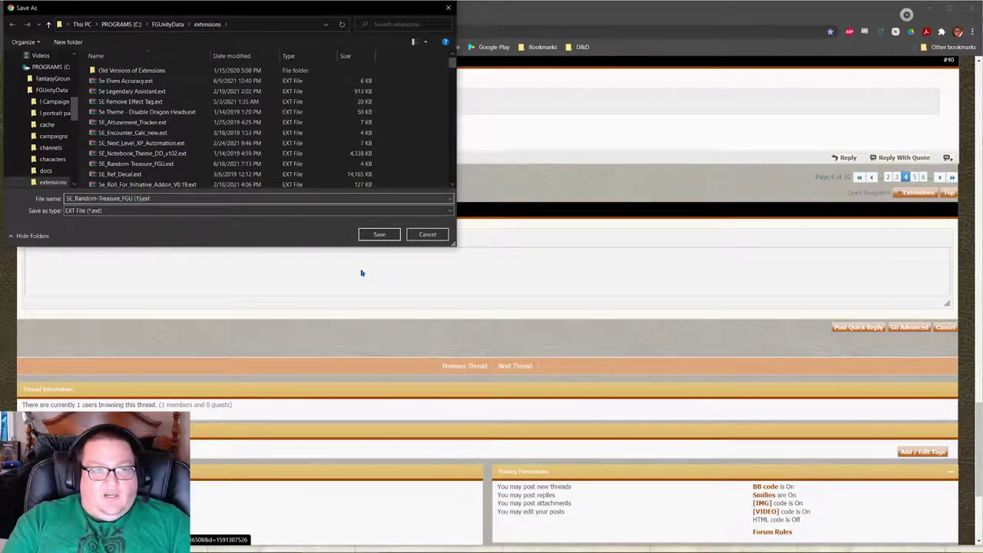
{"action": "key", "text": "BackSpace"}
{"action": "key", "text": "BackSpace"}
{"action": "key", "text": "BackSpace"}
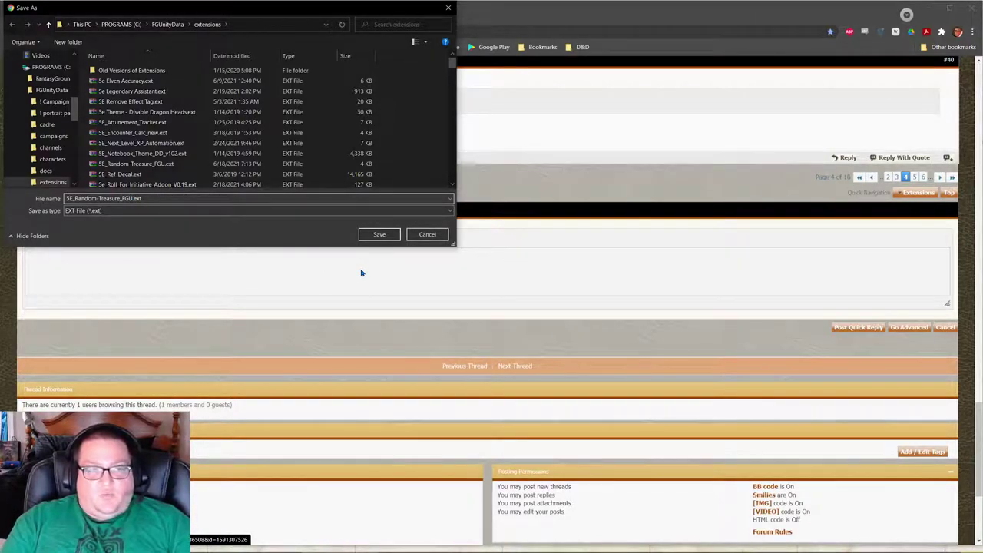
{"action": "key", "text": "Return"}
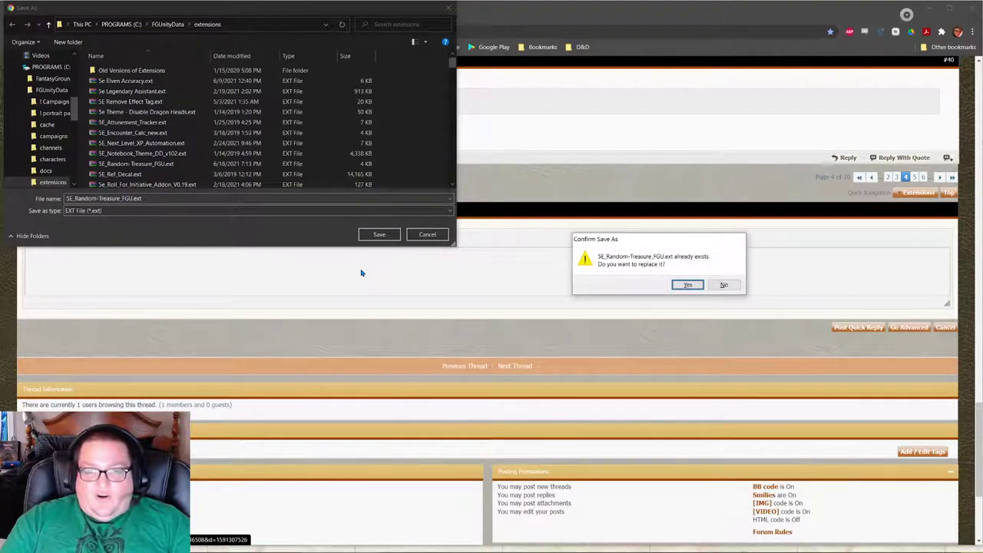
{"action": "key", "text": "Return"}
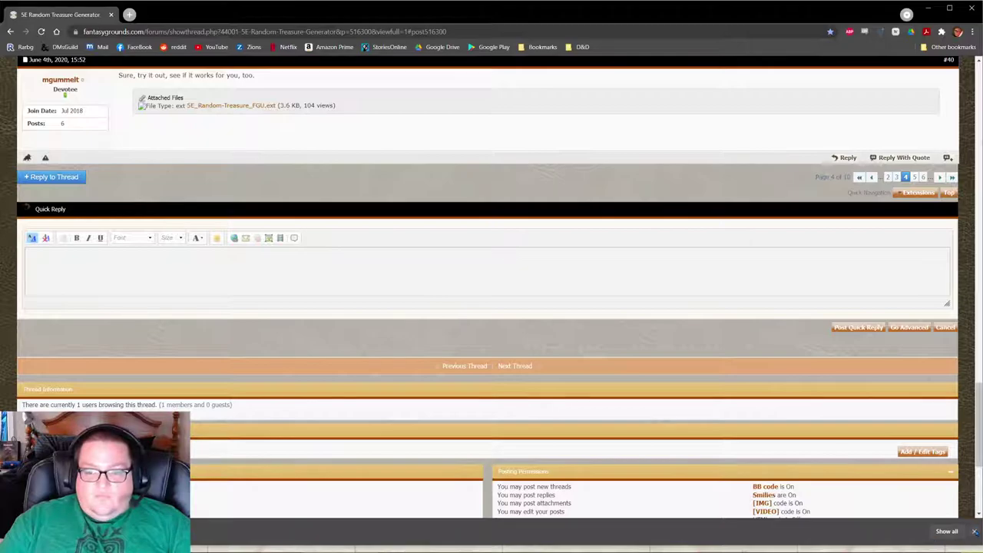
{"action": "left_click", "coordinate": [973, 531]}
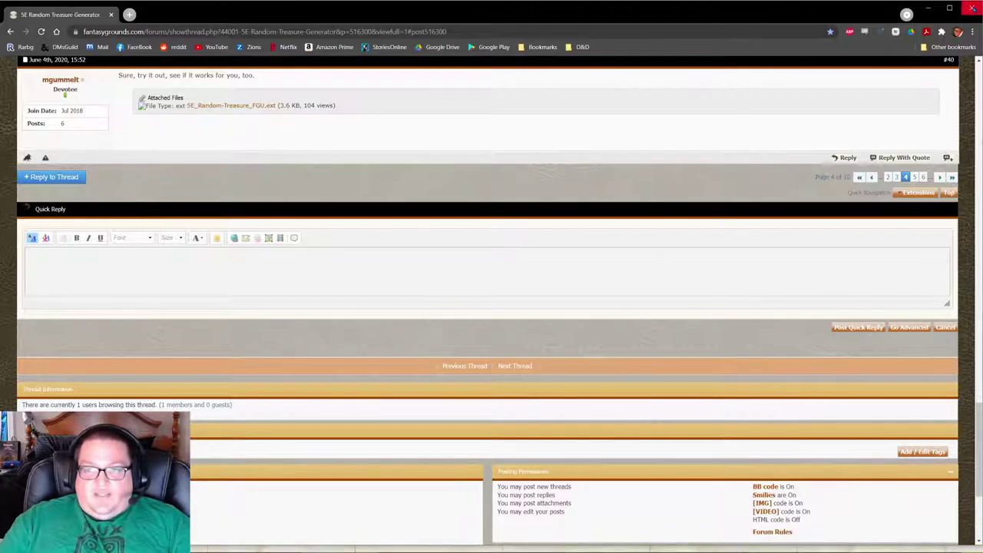
Switch to the launcher, pick Installing Treasure Tables and check 5E Random Treasure Generator in Extensions.
{"action": "key", "text": "alt+Tab"}
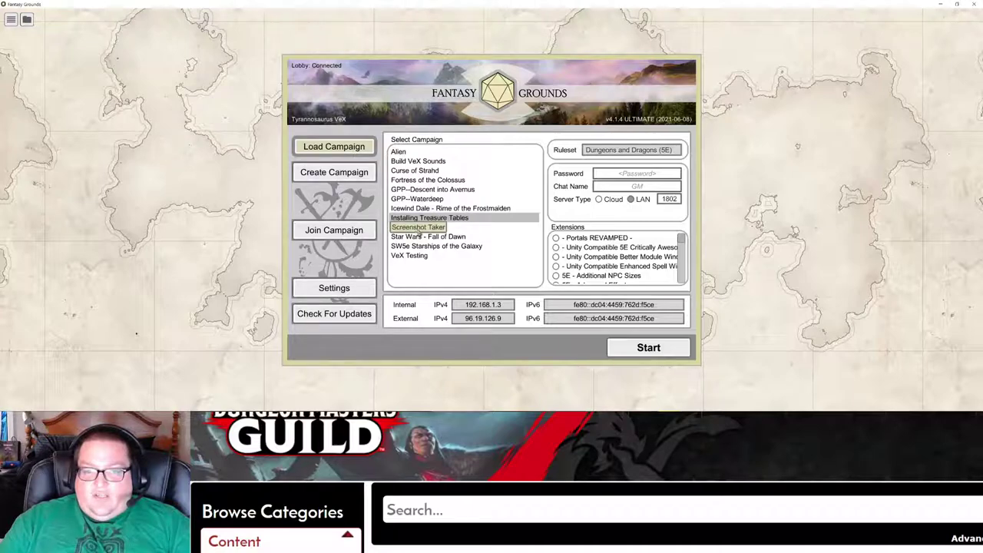
{"action": "scroll", "coordinate": [628, 254], "scroll_direction": "down", "scroll_amount": 5}
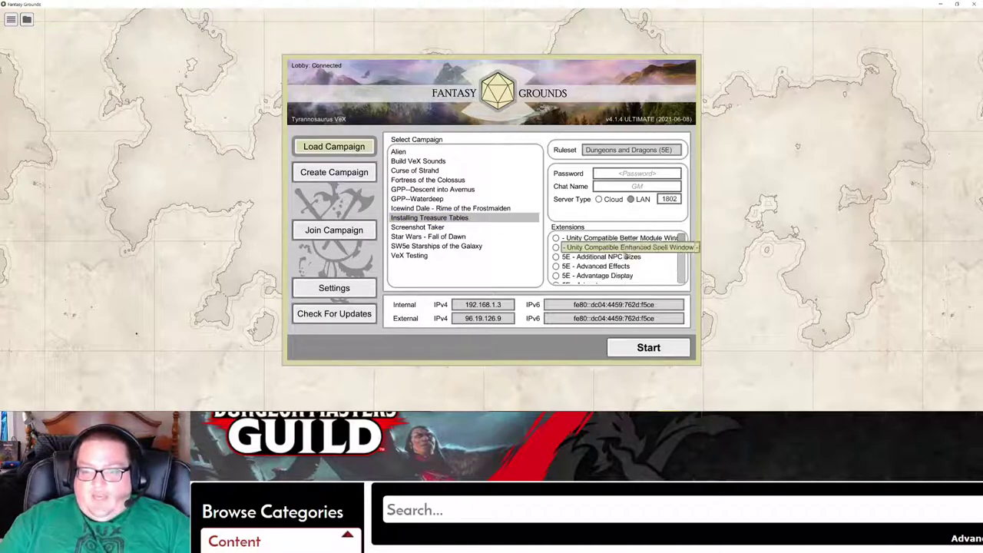
{"action": "scroll", "coordinate": [628, 257], "scroll_direction": "down", "scroll_amount": 10}
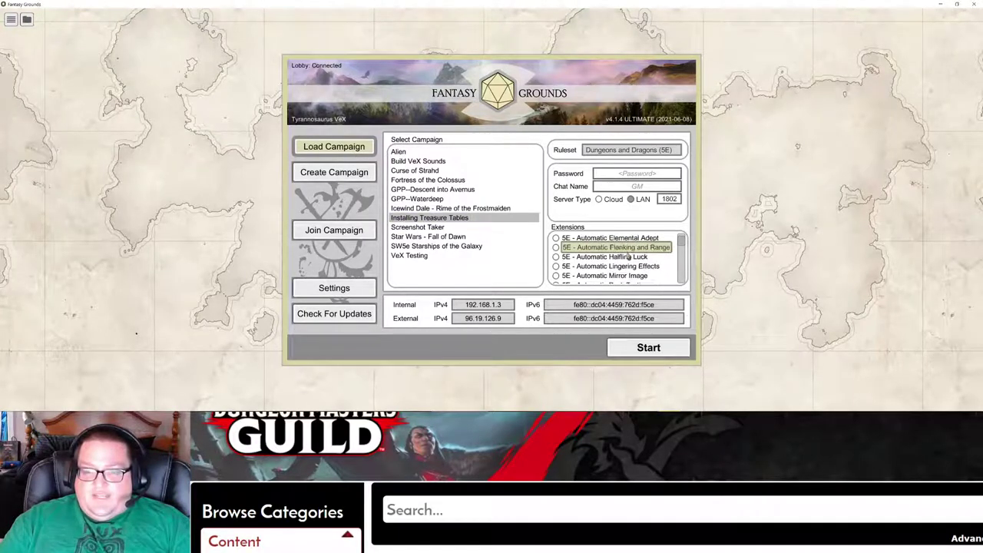
{"action": "scroll", "coordinate": [628, 258], "scroll_direction": "down", "scroll_amount": 8}
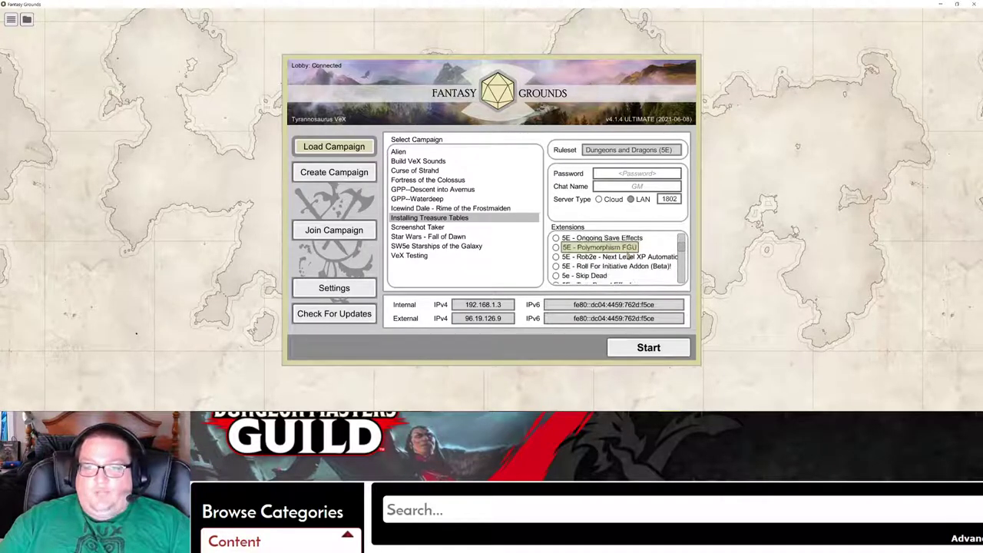
{"action": "scroll", "coordinate": [623, 257], "scroll_direction": "down", "scroll_amount": 5}
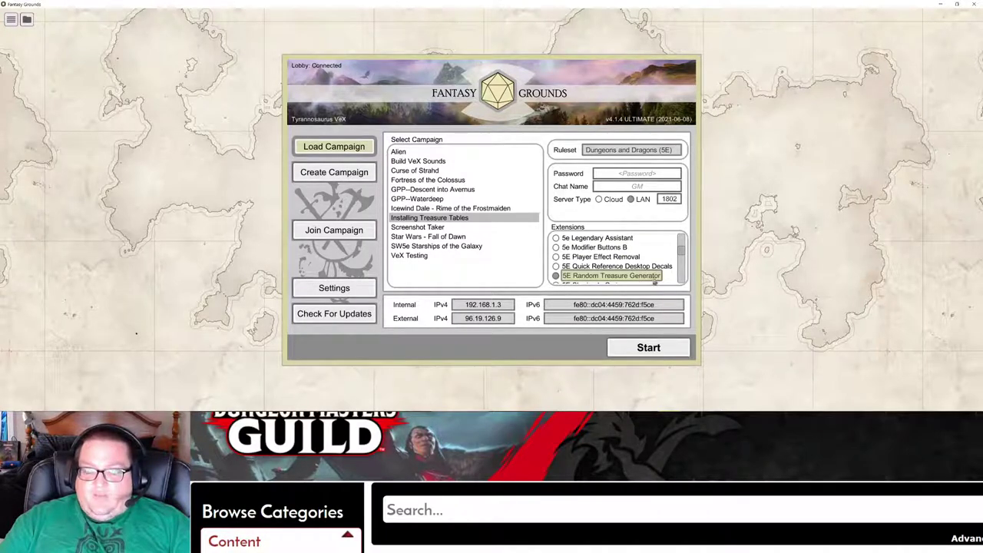
{"action": "left_click_drag", "start_coordinate": [682, 249], "coordinate": [686, 278]}
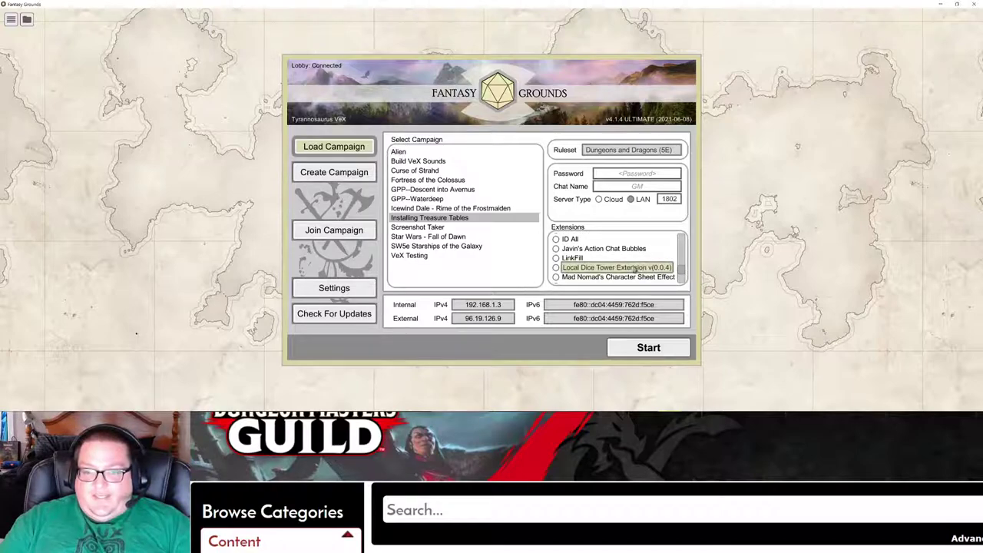
{"action": "scroll", "coordinate": [634, 268], "scroll_direction": "up", "scroll_amount": 3}
{"action": "scroll", "coordinate": [634, 269], "scroll_direction": "up", "scroll_amount": 2}
{"action": "scroll", "coordinate": [658, 265], "scroll_direction": "down", "scroll_amount": 6}
{"action": "scroll", "coordinate": [657, 268], "scroll_direction": "down", "scroll_amount": 8}
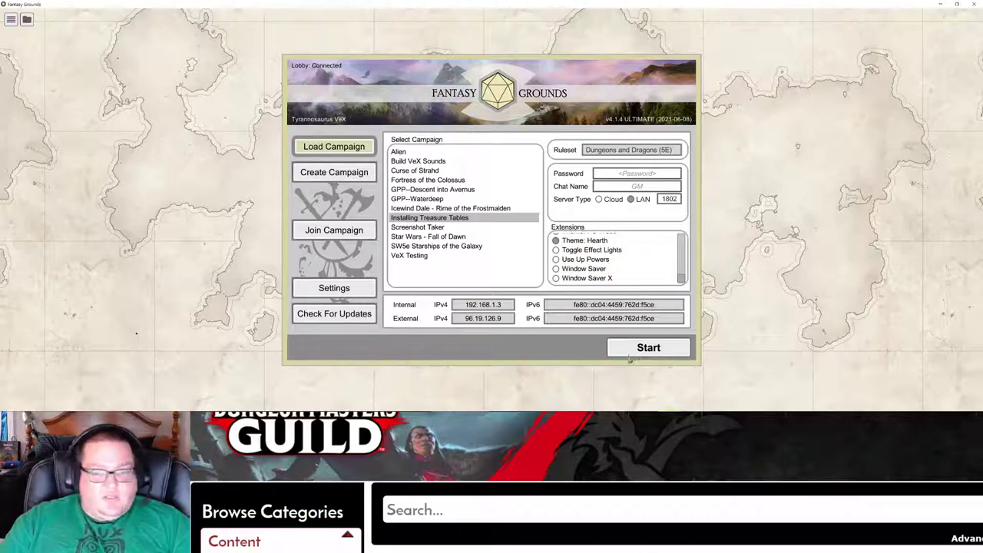
{"action": "left_click", "coordinate": [648, 348]}
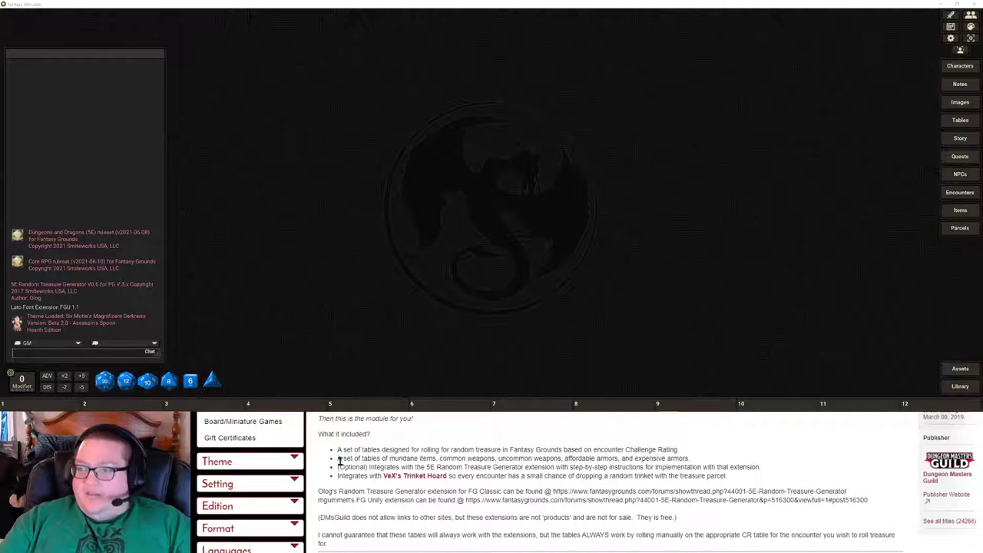
{"action": "left_click_drag", "start_coordinate": [317, 492], "coordinate": [465, 503]}
{"action": "left_click", "coordinate": [873, 502]}
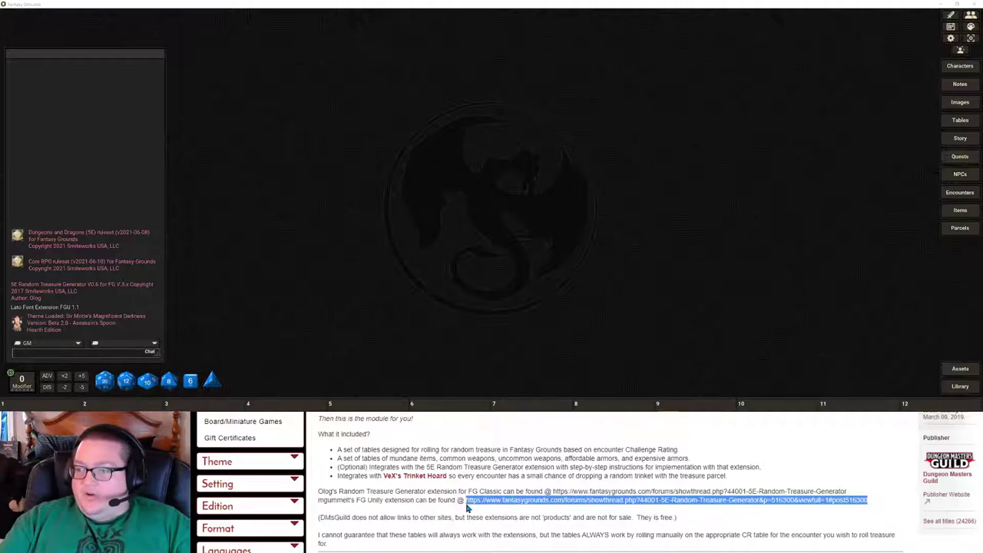
{"action": "left_click", "coordinate": [291, 161]}
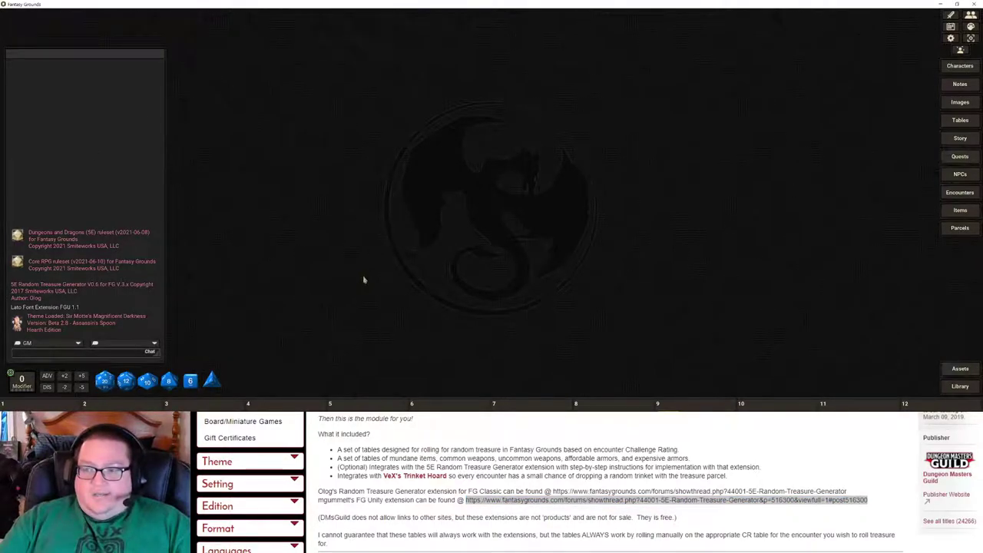
Filter the campaign Tables list to the Random Treasure Generator Extension group.
{"action": "left_click", "coordinate": [960, 121]}
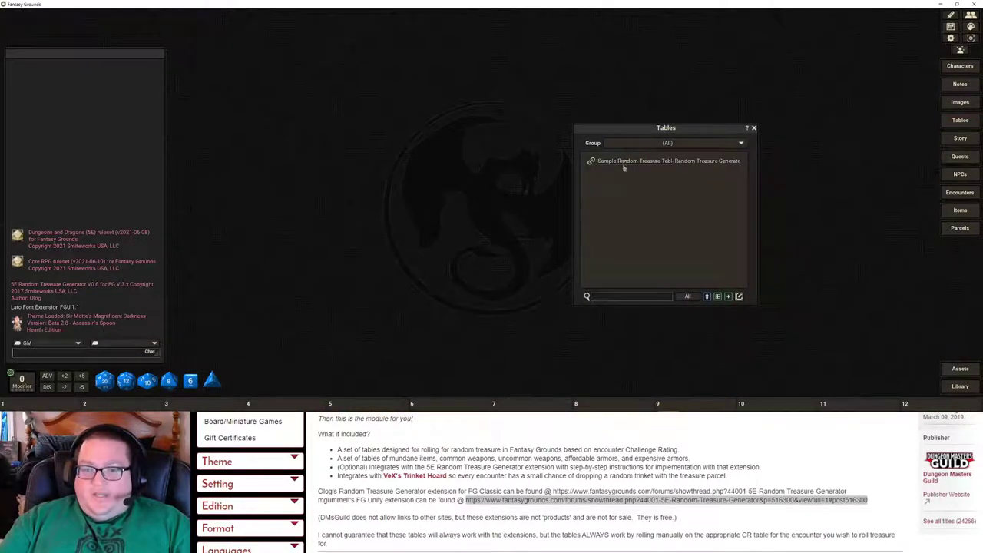
{"action": "left_click", "coordinate": [679, 161]}
{"action": "left_click_drag", "start_coordinate": [677, 131], "coordinate": [758, 128]}
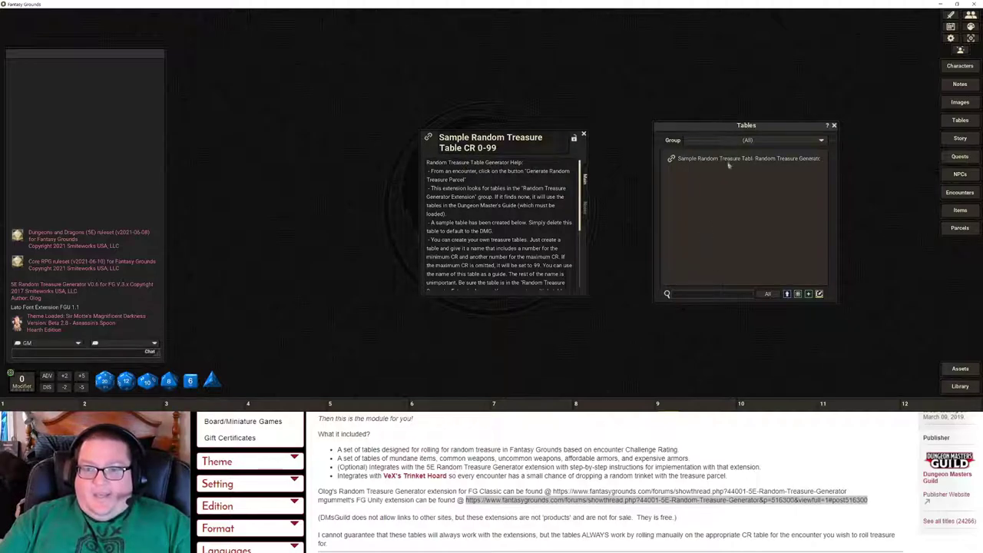
{"action": "left_click", "coordinate": [768, 141]}
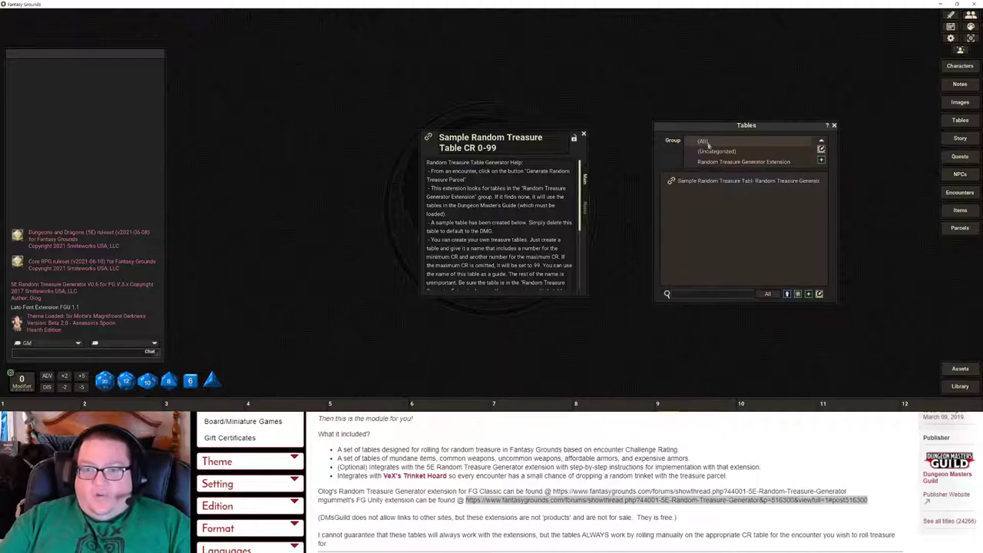
{"action": "left_click", "coordinate": [957, 126]}
{"action": "left_click", "coordinate": [957, 126]}
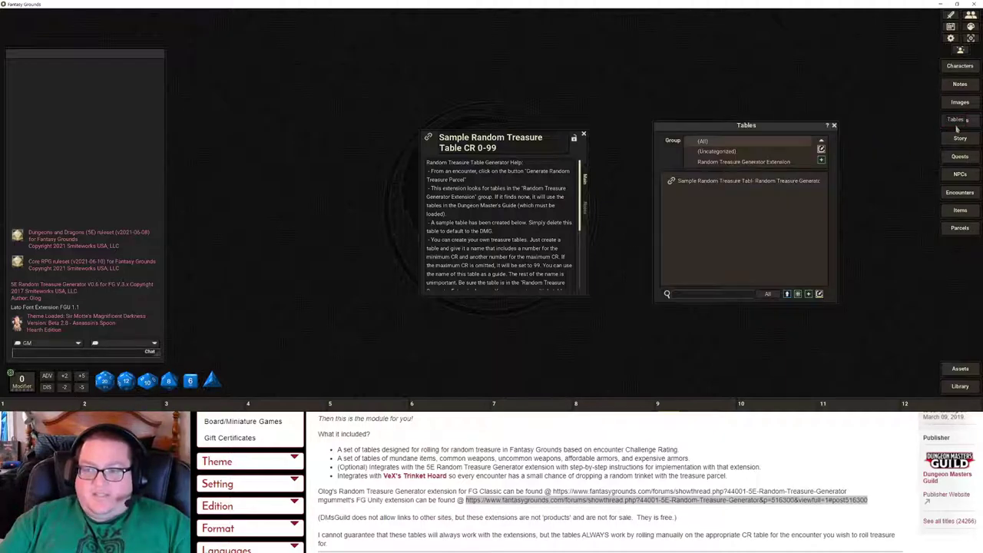
{"action": "left_click", "coordinate": [717, 142]}
{"action": "left_click", "coordinate": [717, 141]}
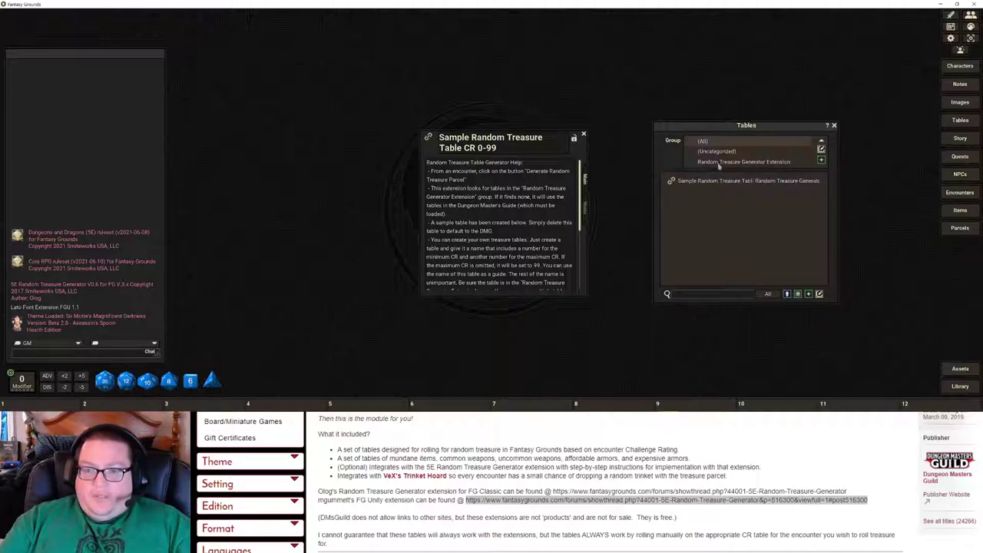
{"action": "left_click", "coordinate": [718, 162]}
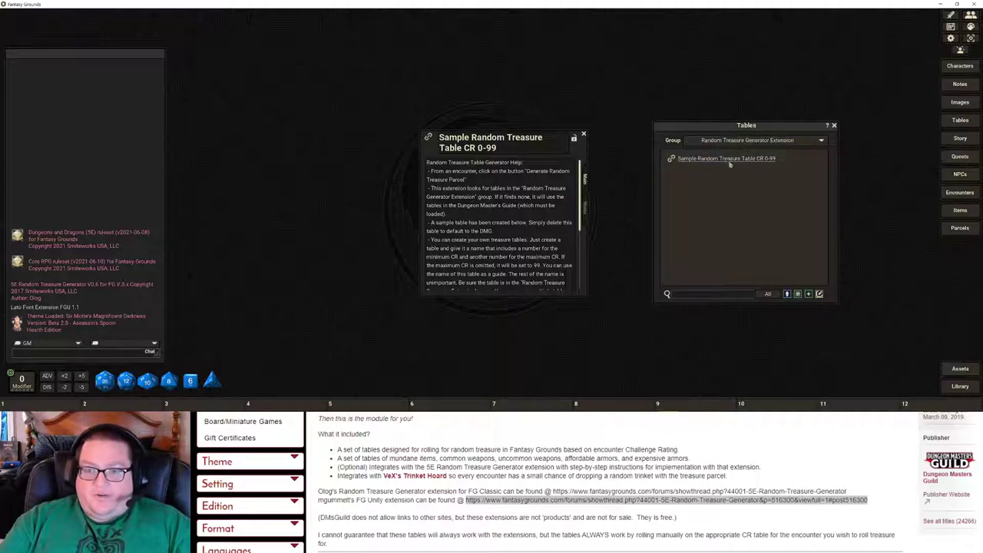
Delete Sample Random Treasure Table CR 0-99, then open the Library's module list.
{"action": "right_click", "coordinate": [728, 160]}
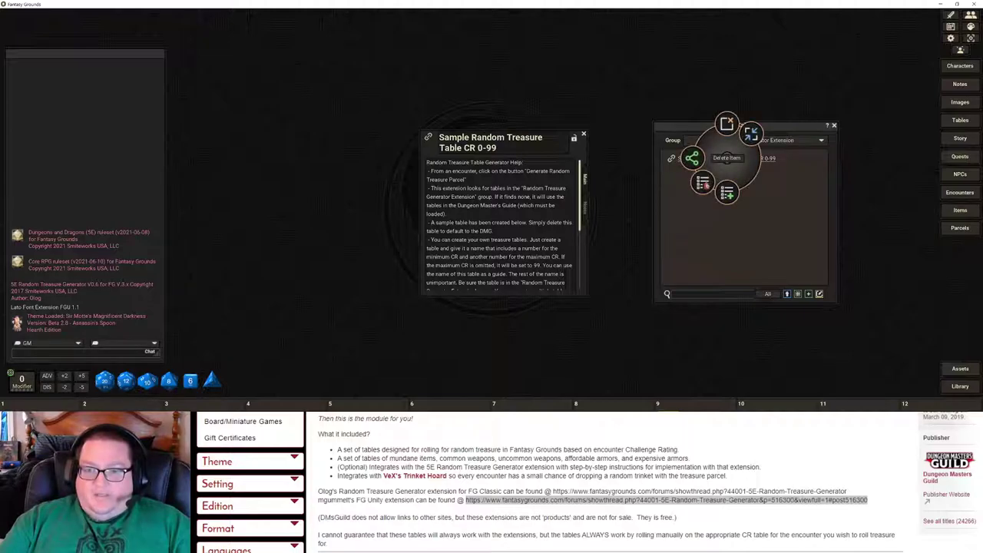
{"action": "left_click", "coordinate": [703, 182]}
{"action": "left_click", "coordinate": [668, 195]}
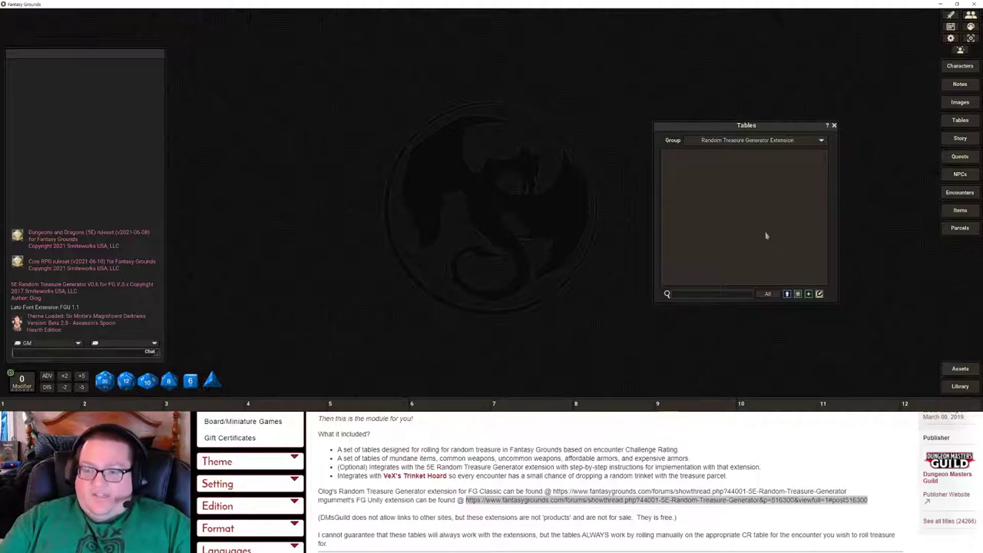
{"action": "left_click", "coordinate": [960, 386]}
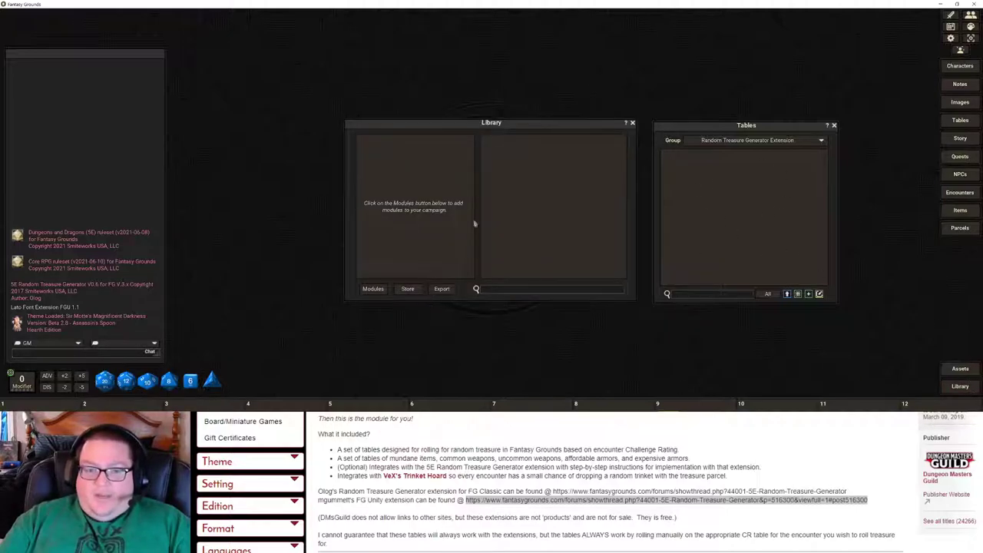
{"action": "left_click", "coordinate": [374, 292]}
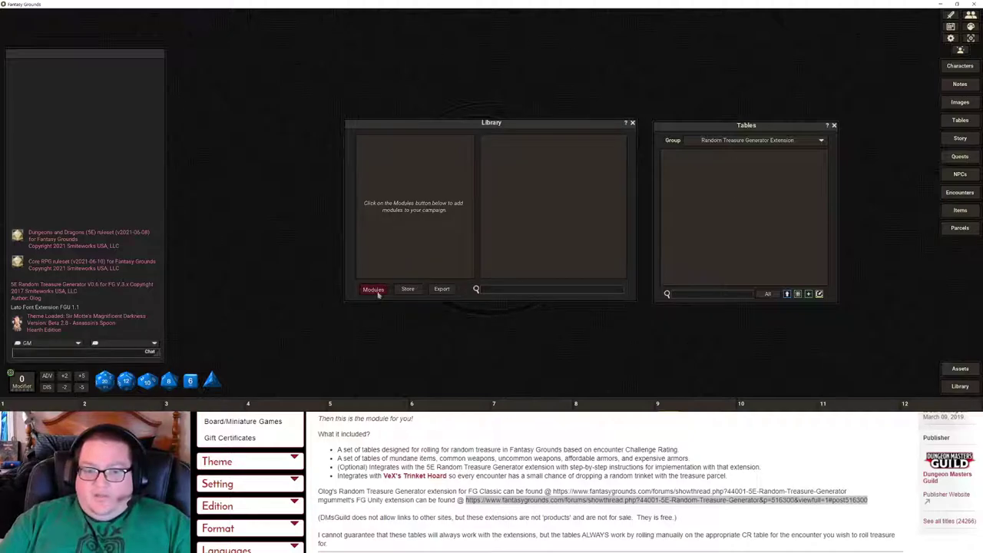
Search modules for 'treasure' and load VeX's Random Treasure Tables.
{"action": "left_click", "coordinate": [424, 349]}
{"action": "type", "text": "1"}
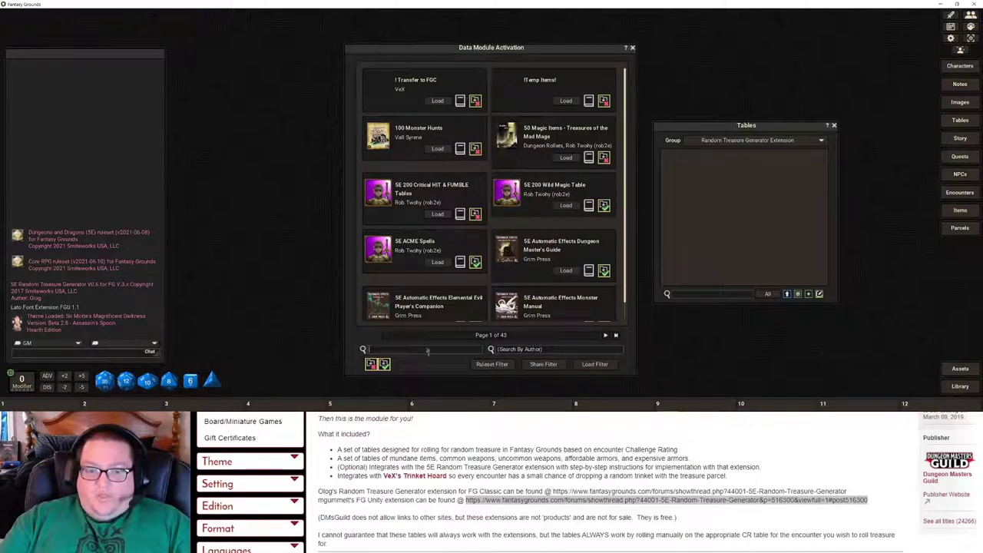
{"action": "type", "text": "reasure"}
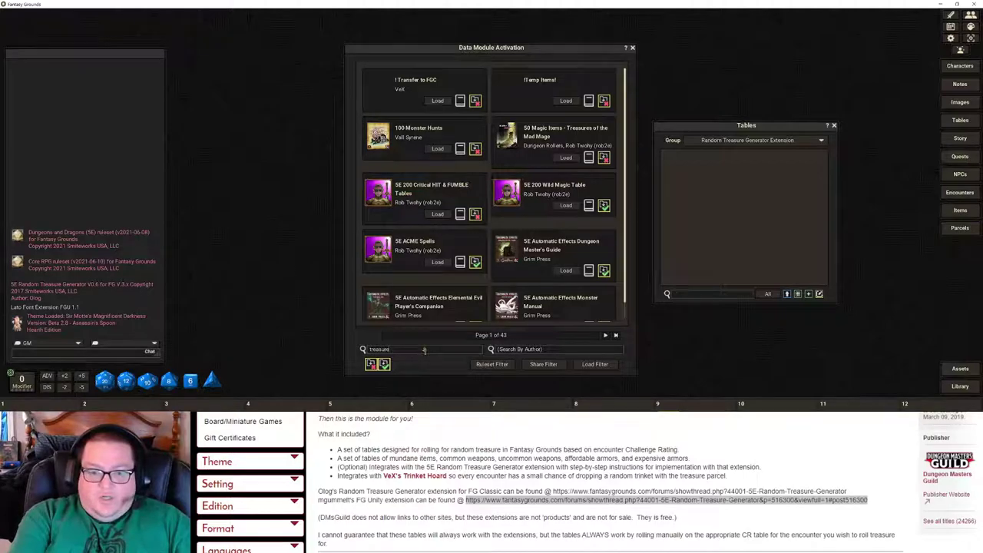
{"action": "key", "text": "Return"}
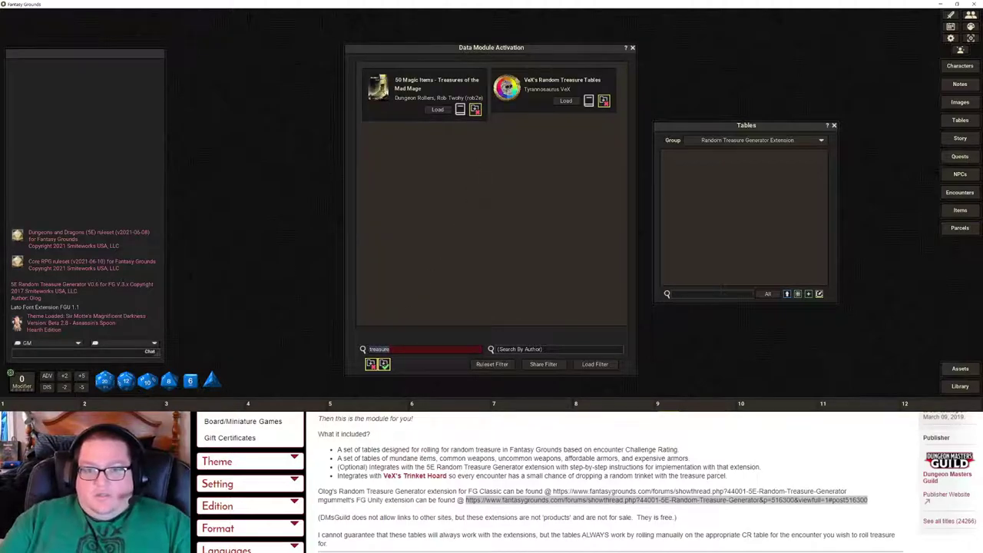
{"action": "left_click", "coordinate": [565, 101]}
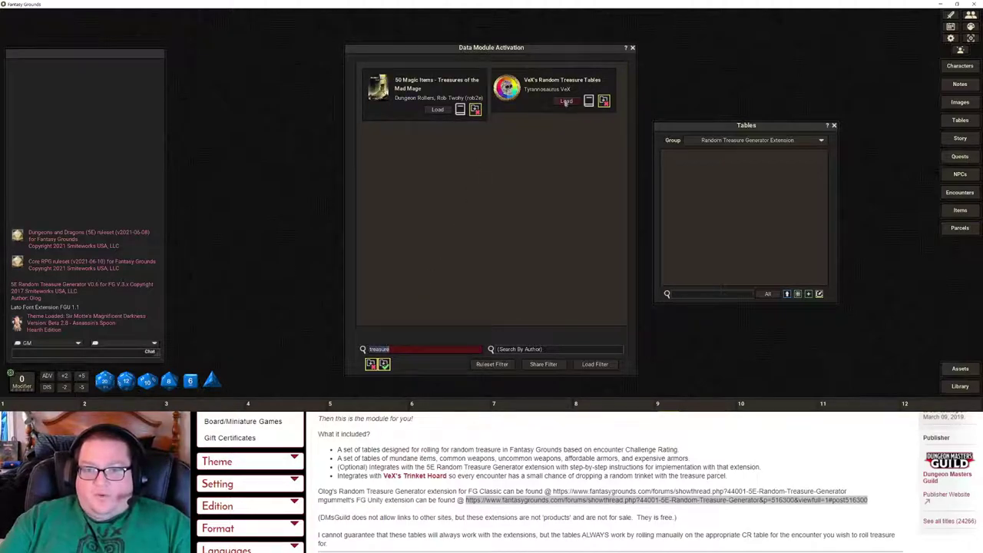
Search 'trinket' and 'dungeon', load VeX's Trinket Horde and D&D Dungeon Master's Guide.
{"action": "double_click", "coordinate": [387, 350]}
{"action": "key", "text": "BackSpace"}
{"action": "type", "text": "trinket"}
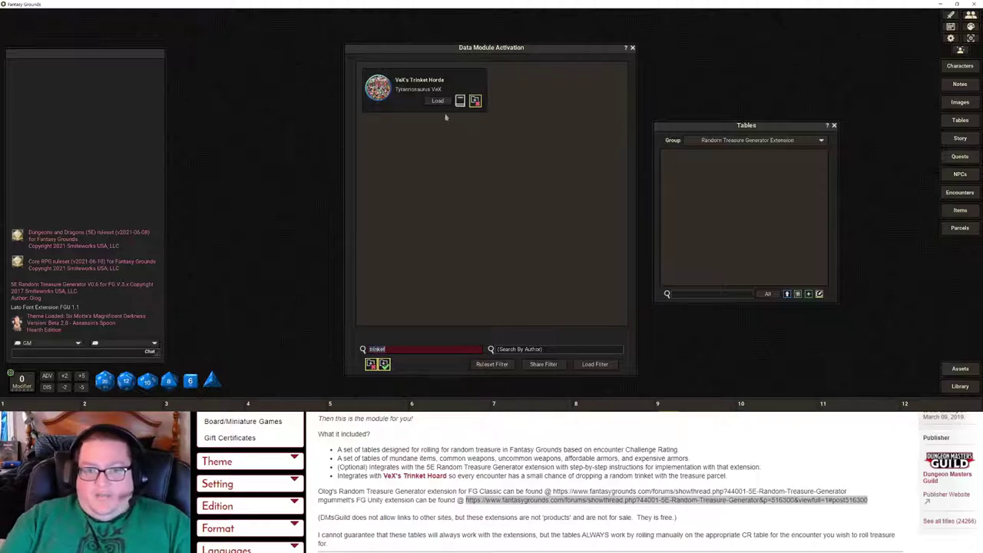
{"action": "type", "text": "dung"}
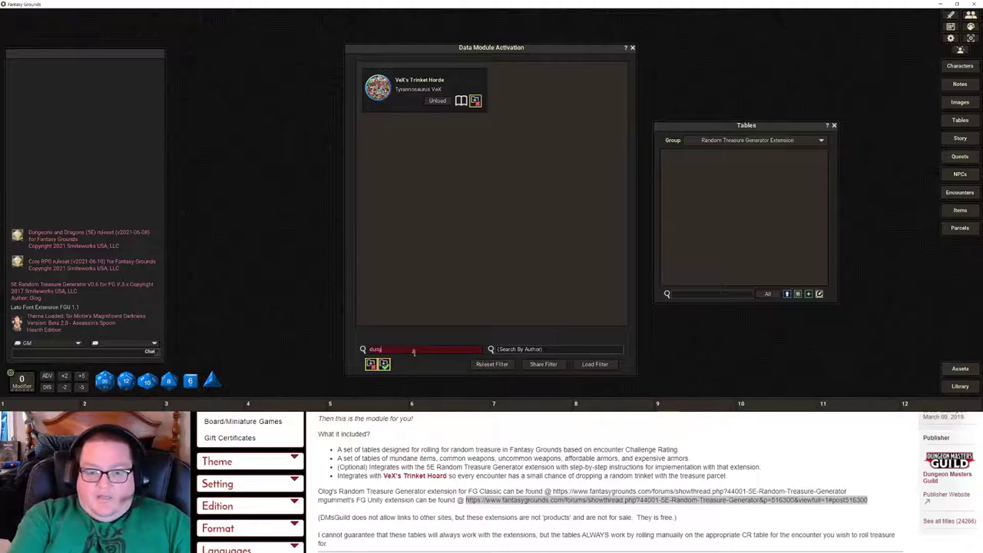
{"action": "type", "text": "eon"}
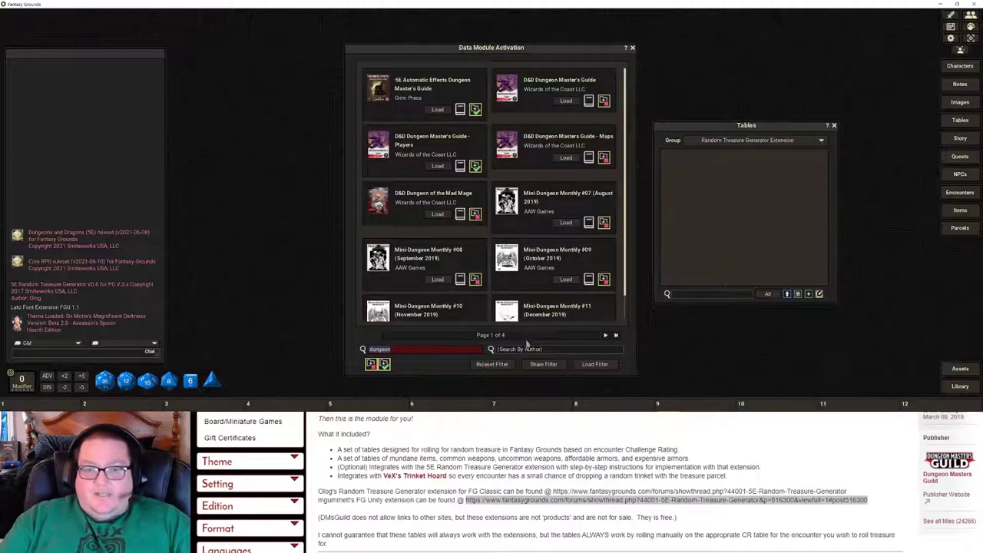
{"action": "left_click", "coordinate": [567, 101]}
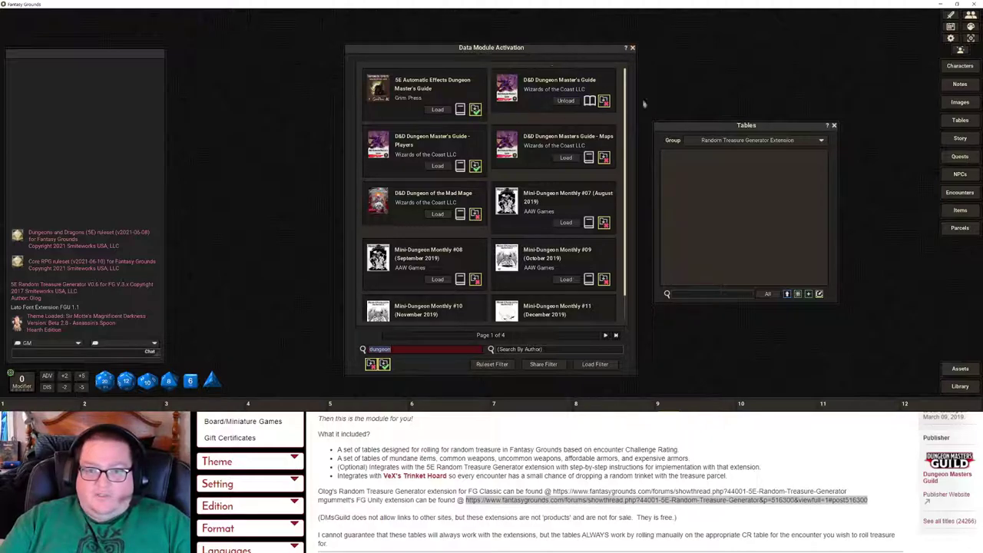
{"action": "left_click", "coordinate": [632, 48]}
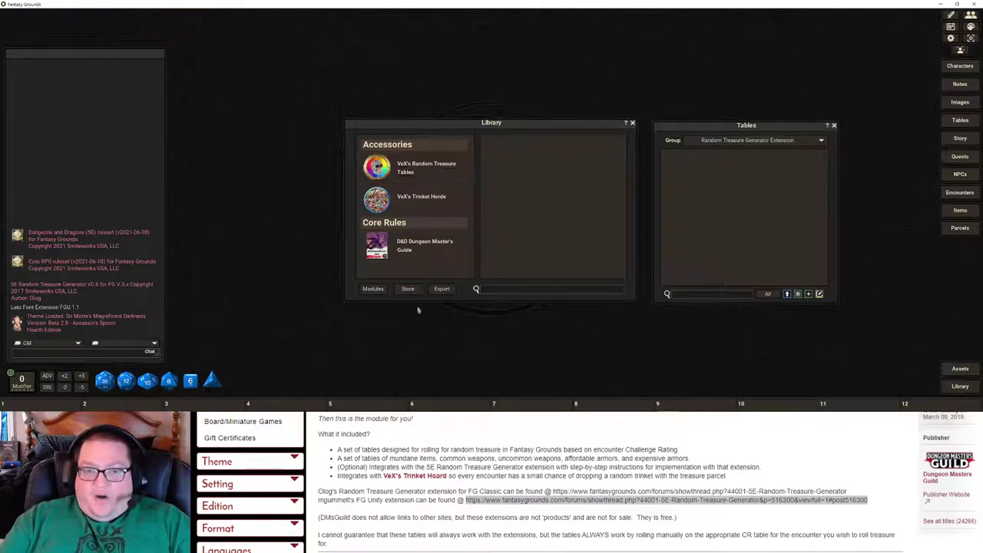
Open VeX's Random Treasure Tables list and arrange it beside the campaign tables.
{"action": "mouse_move", "coordinate": [421, 412]}
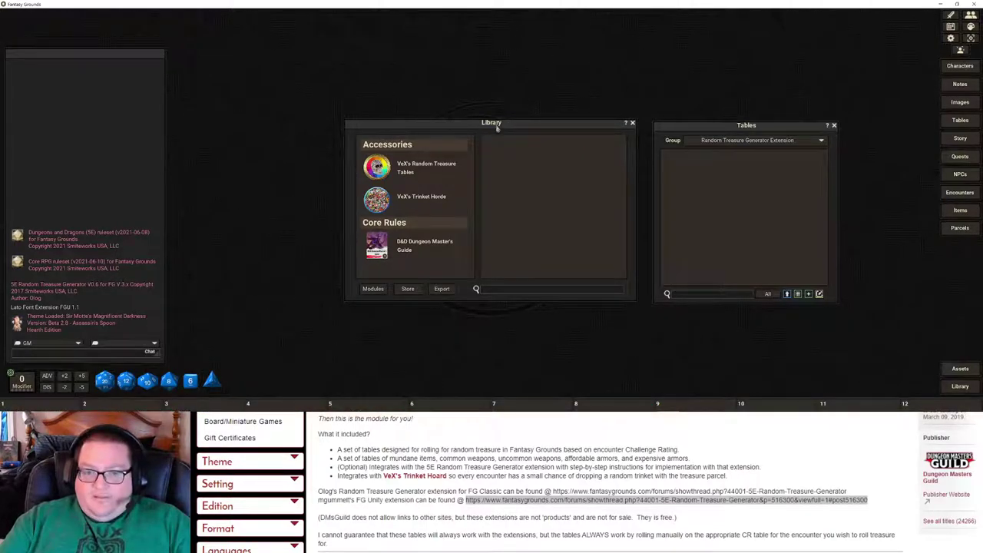
{"action": "left_click", "coordinate": [403, 168]}
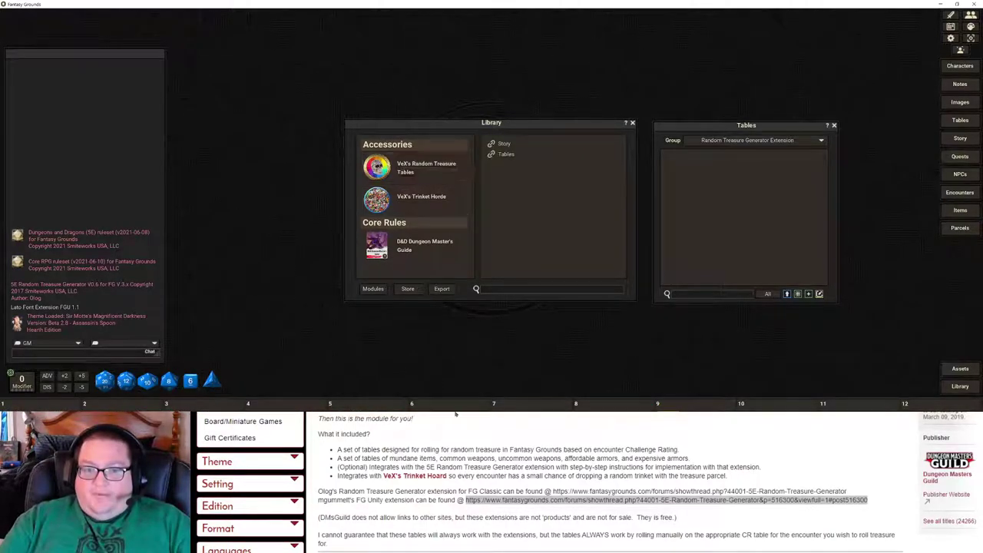
{"action": "left_click", "coordinate": [505, 154]}
{"action": "left_click_drag", "start_coordinate": [533, 132], "coordinate": [594, 90]}
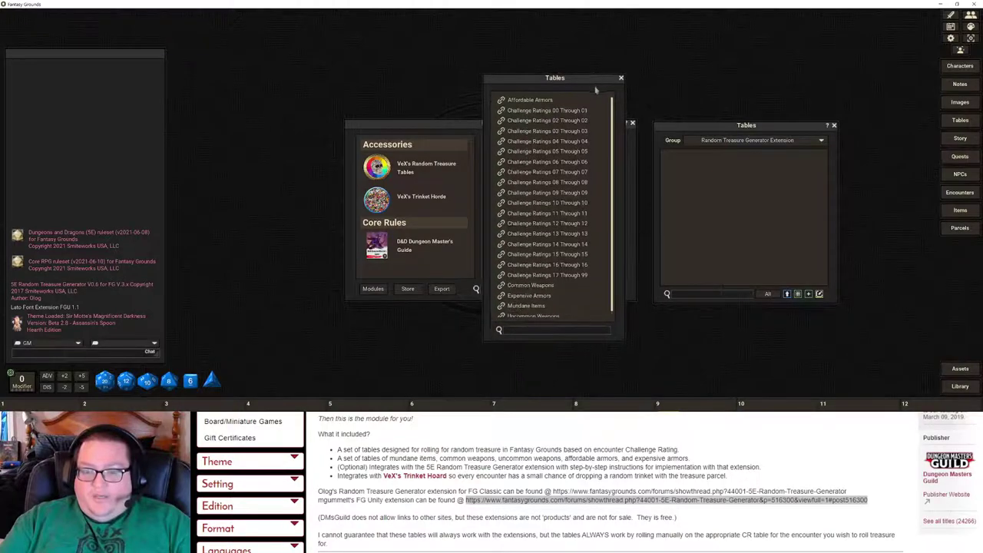
{"action": "mouse_move", "coordinate": [730, 124]}
{"action": "left_mouse_down"}
{"action": "mouse_move", "coordinate": [736, 95]}
{"action": "mouse_move", "coordinate": [722, 125]}
{"action": "mouse_move", "coordinate": [714, 118]}
{"action": "left_mouse_up"}
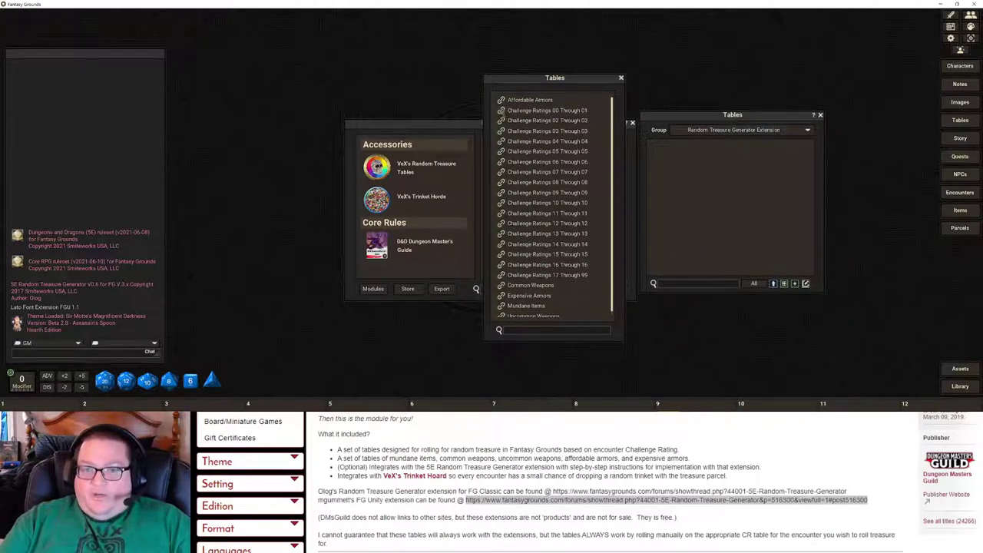
Drag Challenge Ratings tables 00 Through 01 up to 12 Through 12 into the extension group.
{"action": "left_click_drag", "start_coordinate": [690, 152], "coordinate": [688, 181]}
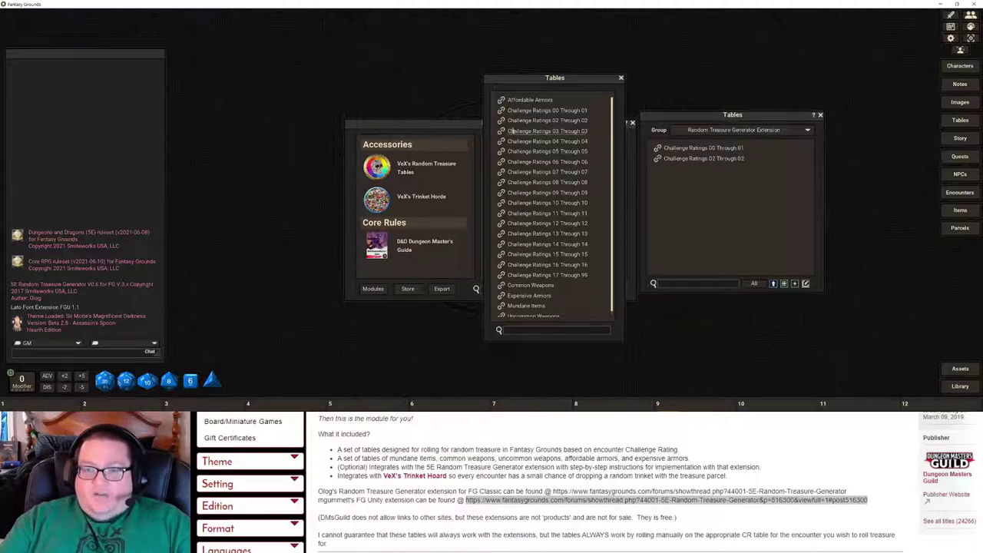
{"action": "left_click_drag", "start_coordinate": [503, 132], "coordinate": [690, 168]}
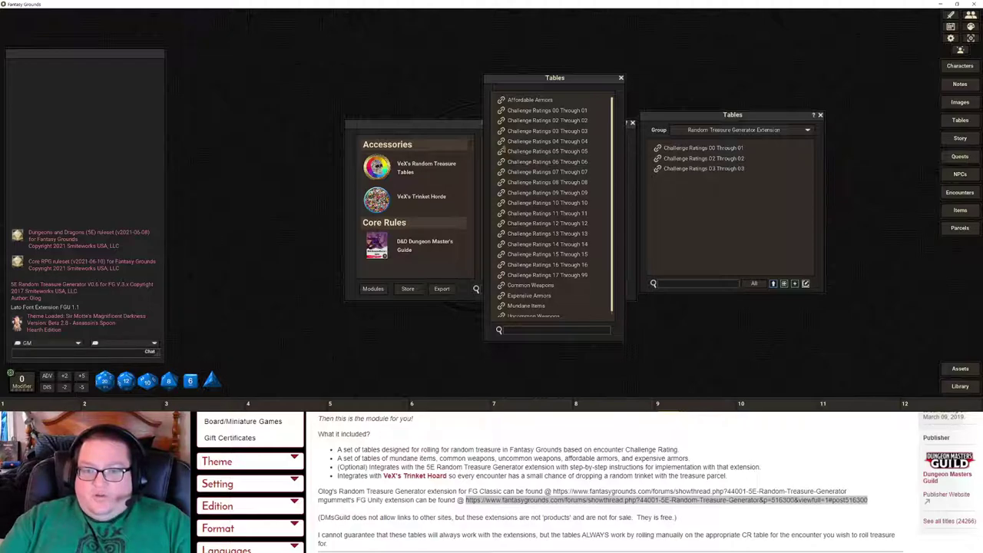
{"action": "left_click_drag", "start_coordinate": [503, 143], "coordinate": [695, 201]}
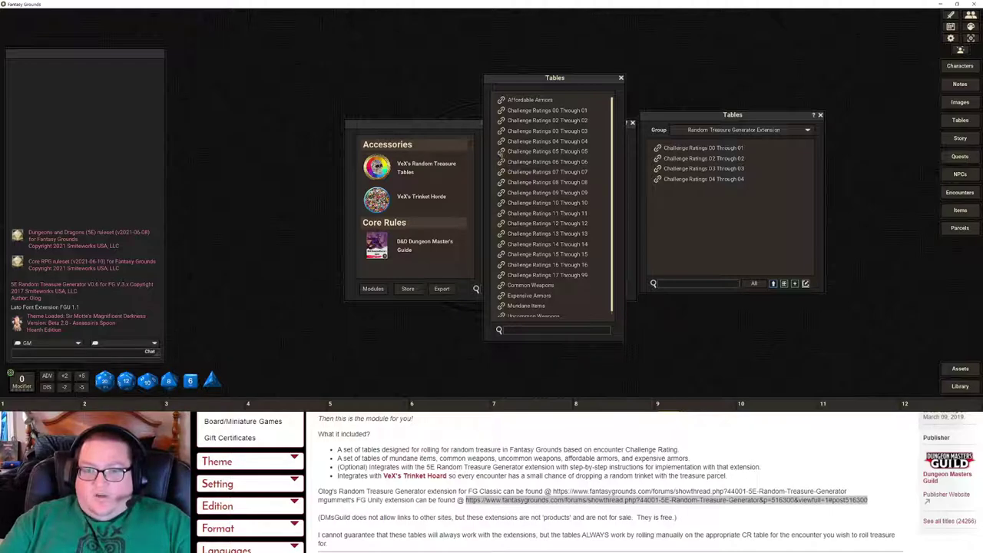
{"action": "left_click_drag", "start_coordinate": [666, 187], "coordinate": [666, 189]}
{"action": "left_click_drag", "start_coordinate": [507, 162], "coordinate": [687, 206]}
{"action": "left_click_drag", "start_coordinate": [503, 174], "coordinate": [696, 222]}
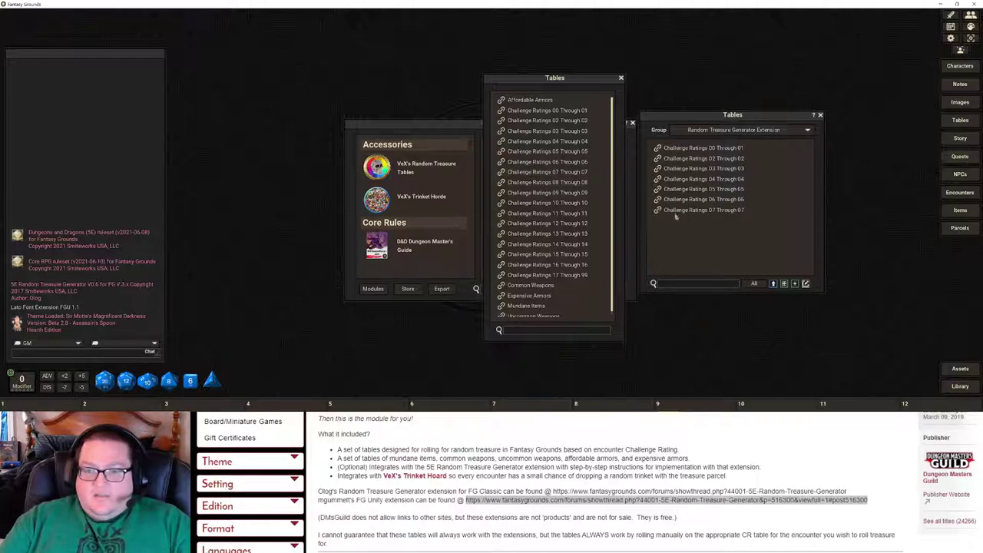
{"action": "left_click_drag", "start_coordinate": [501, 186], "coordinate": [700, 247]}
{"action": "left_click_drag", "start_coordinate": [503, 194], "coordinate": [672, 228]}
{"action": "left_click_drag", "start_coordinate": [505, 204], "coordinate": [691, 235]}
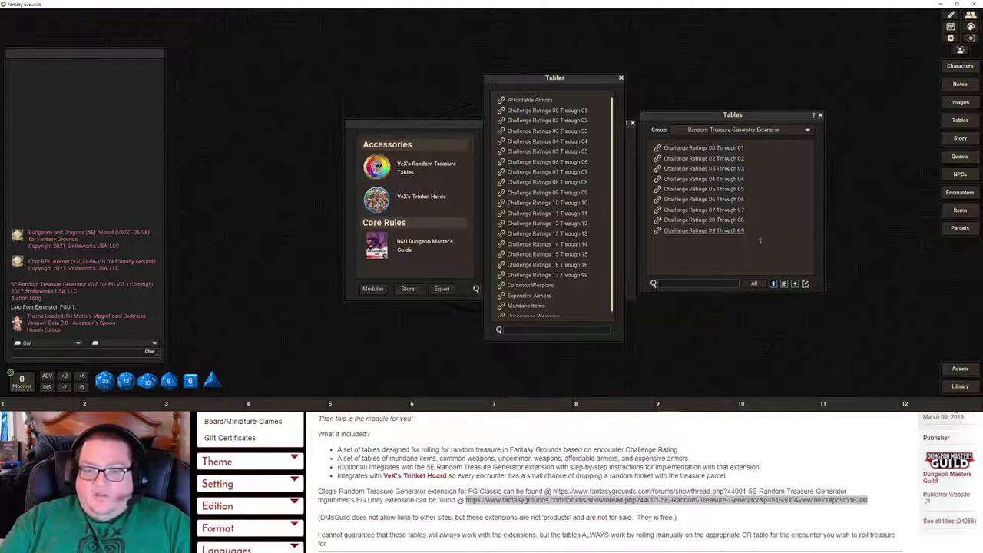
{"action": "left_click_drag", "start_coordinate": [538, 213], "coordinate": [695, 244]}
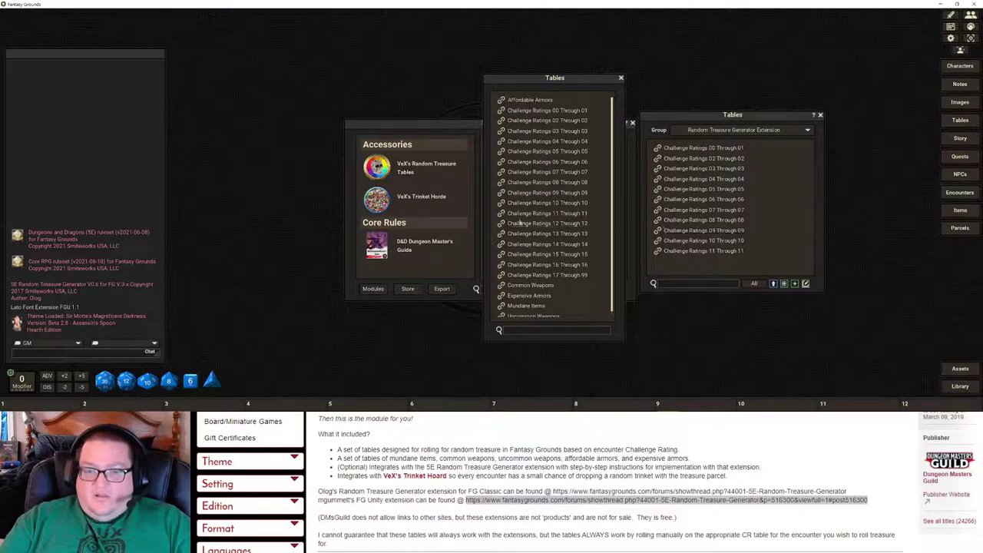
{"action": "left_click_drag", "start_coordinate": [538, 223], "coordinate": [695, 254]}
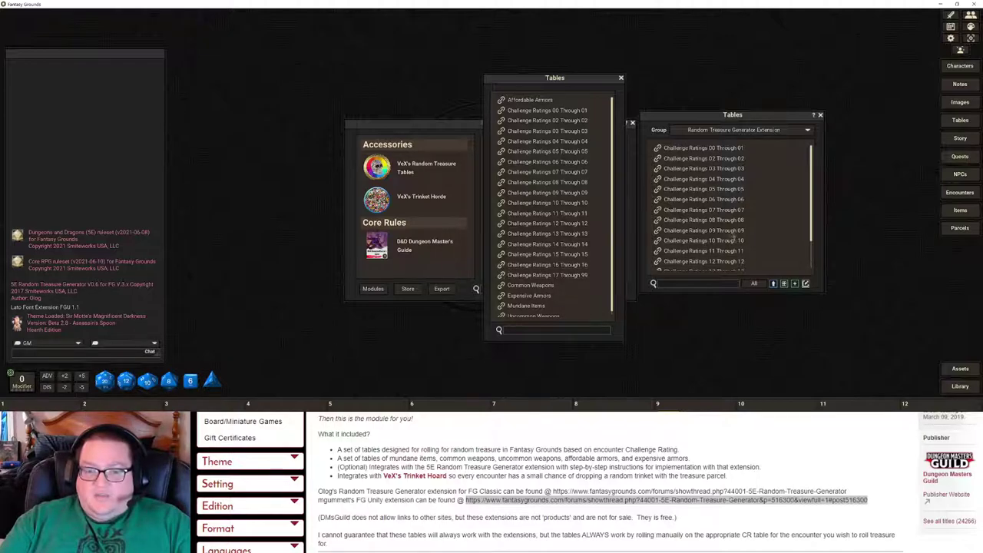
Close VeX's list of treasure tables.
{"action": "scroll", "coordinate": [732, 240], "scroll_direction": "down", "scroll_amount": 3}
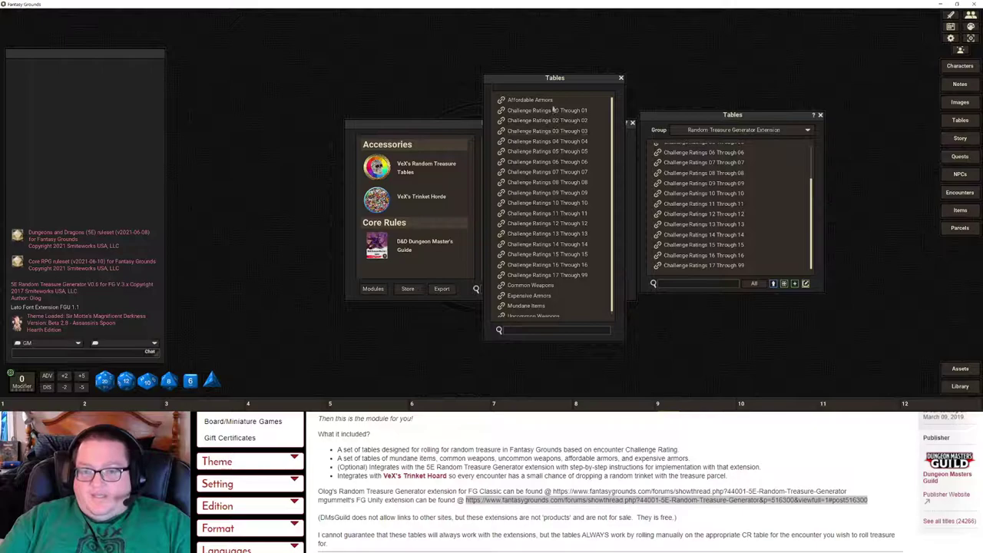
{"action": "scroll", "coordinate": [531, 287], "scroll_direction": "down", "scroll_amount": 1}
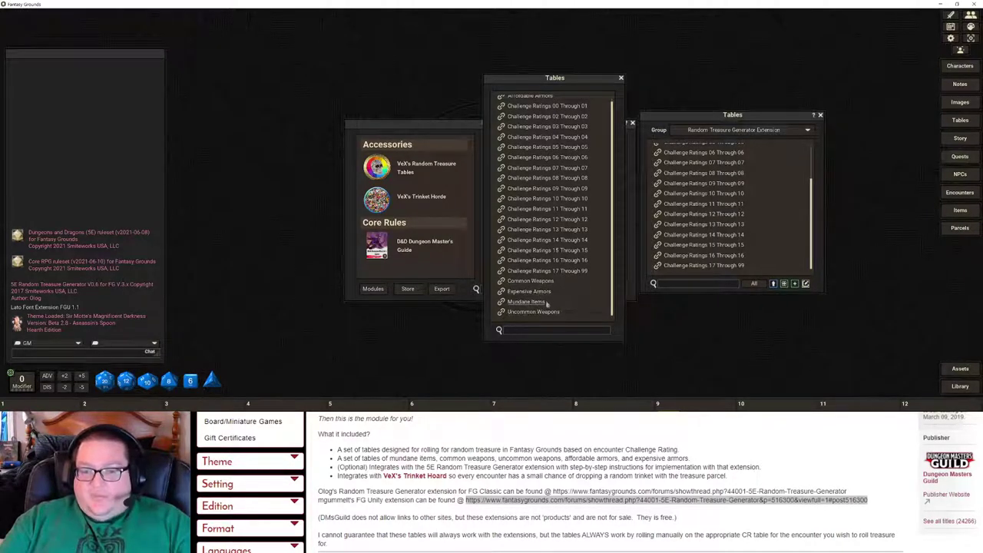
{"action": "scroll", "coordinate": [543, 306], "scroll_direction": "up", "scroll_amount": 1}
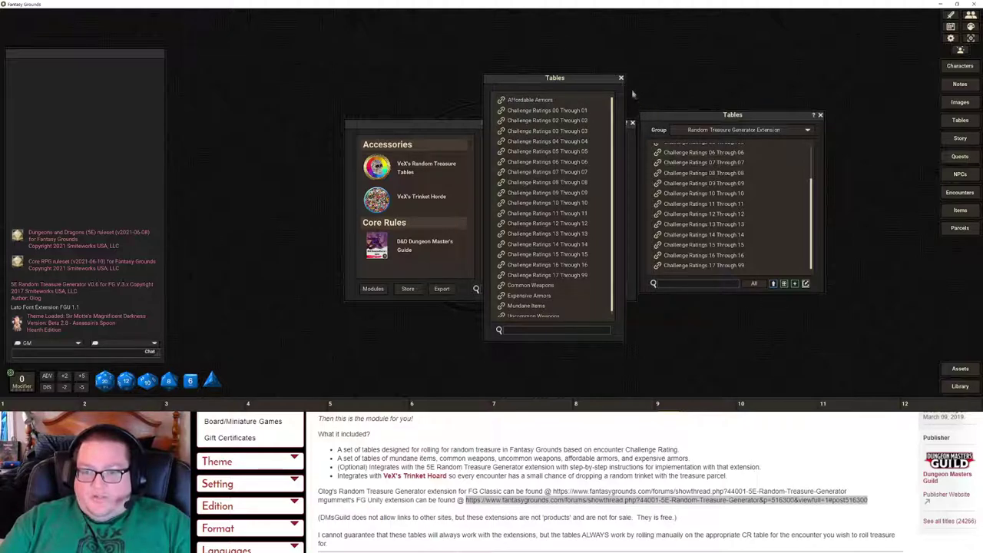
{"action": "left_click", "coordinate": [622, 79]}
{"action": "scroll", "coordinate": [720, 199], "scroll_direction": "up", "scroll_amount": 3}
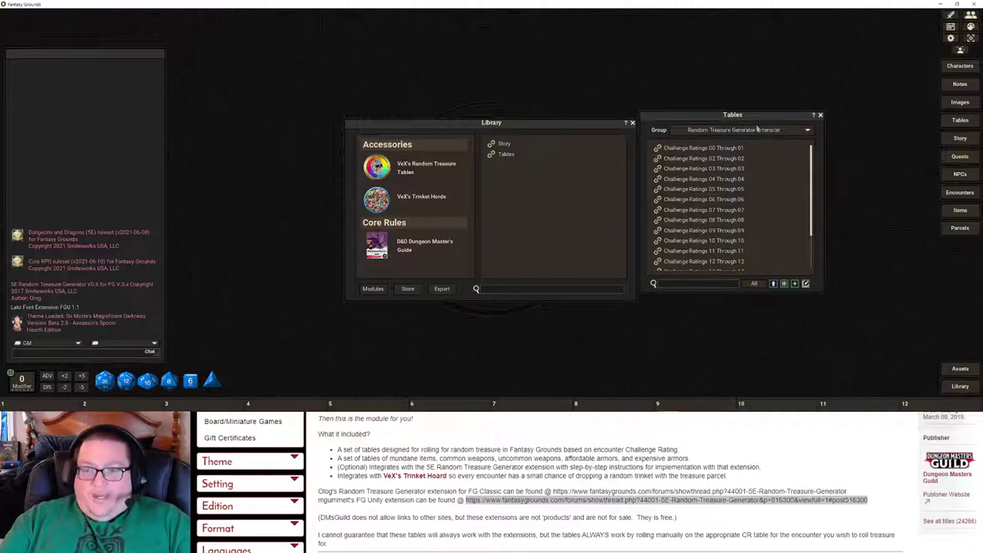
Delete Challenge Ratings 00 Through 01 from the Random Treasure Generator Extension group.
{"action": "right_click", "coordinate": [719, 152]}
{"action": "left_click", "coordinate": [690, 177]}
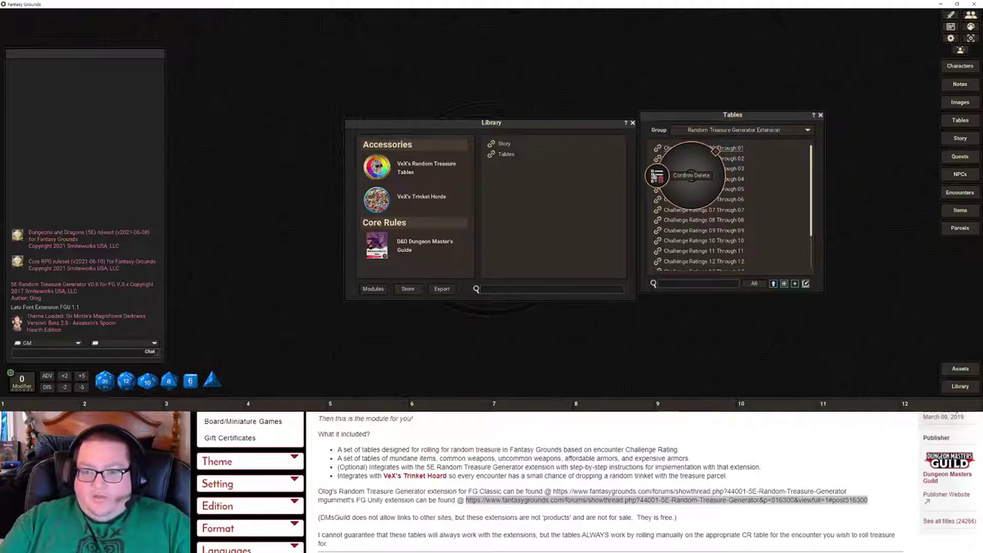
{"action": "left_click", "coordinate": [653, 177]}
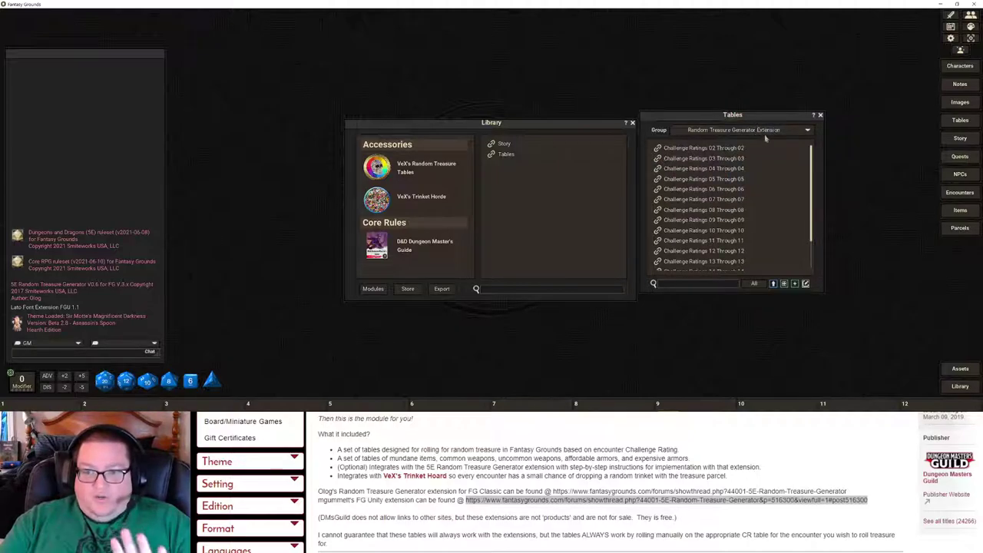
{"action": "left_click", "coordinate": [767, 135]}
{"action": "scroll", "coordinate": [756, 142], "scroll_direction": "down", "scroll_amount": 5}
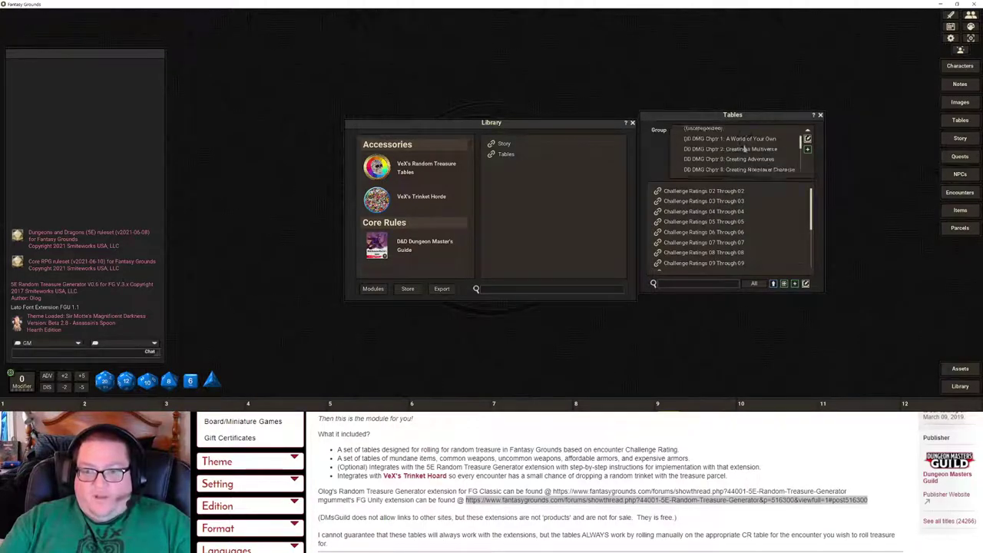
{"action": "scroll", "coordinate": [743, 149], "scroll_direction": "down", "scroll_amount": 2}
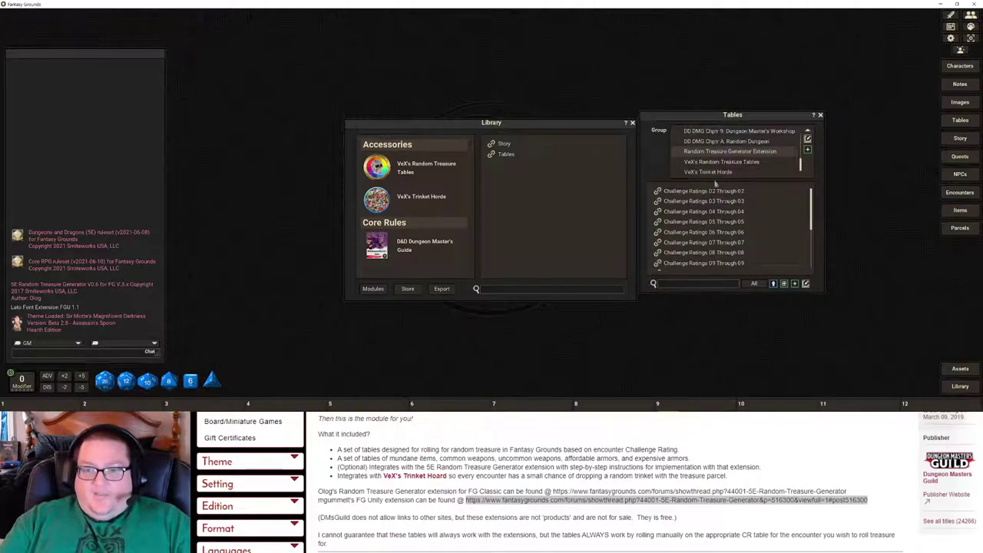
Duplicate VeX's Challenge Ratings 00 Through 01 table and switch back to the extension group.
{"action": "left_click", "coordinate": [728, 162]}
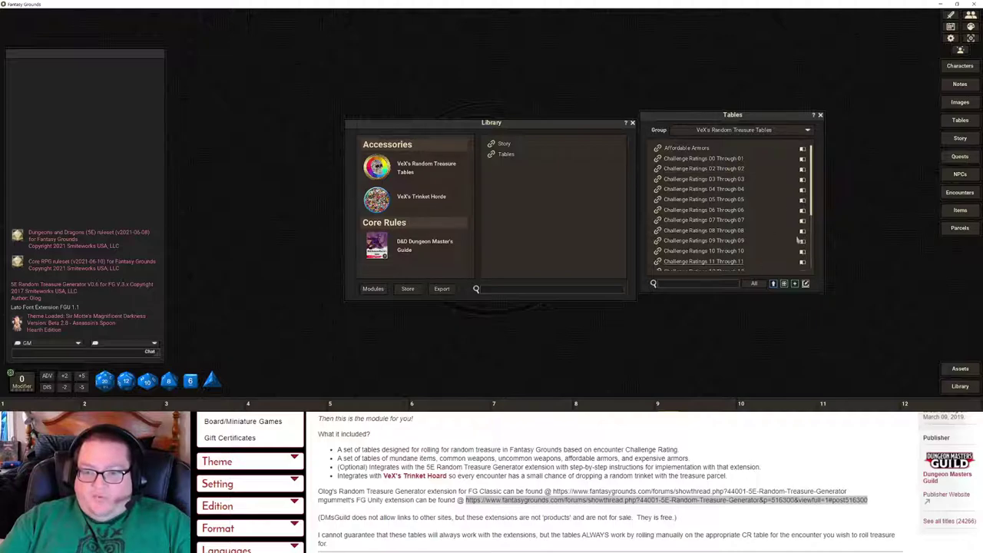
{"action": "left_click_drag", "start_coordinate": [533, 127], "coordinate": [338, 82]}
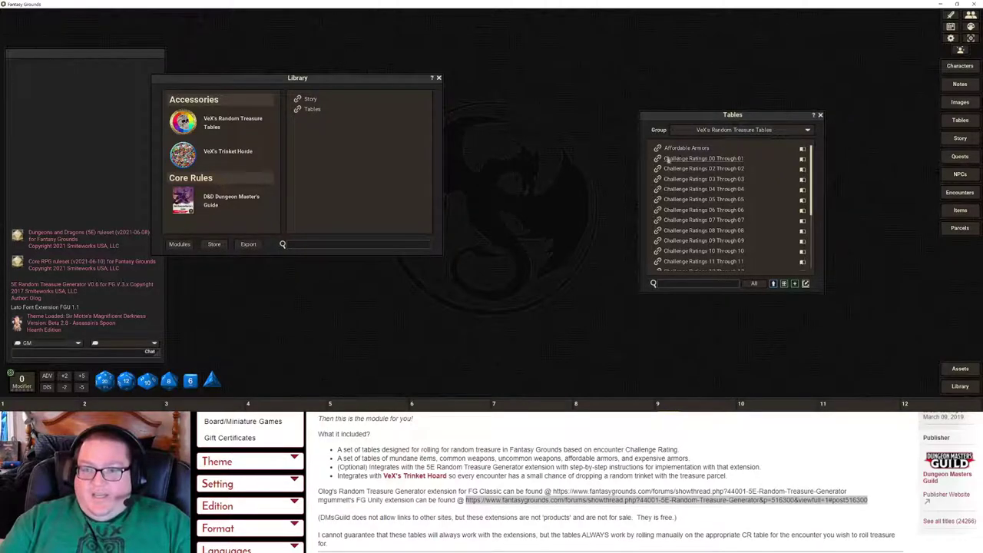
{"action": "left_click_drag", "start_coordinate": [695, 161], "coordinate": [696, 170]}
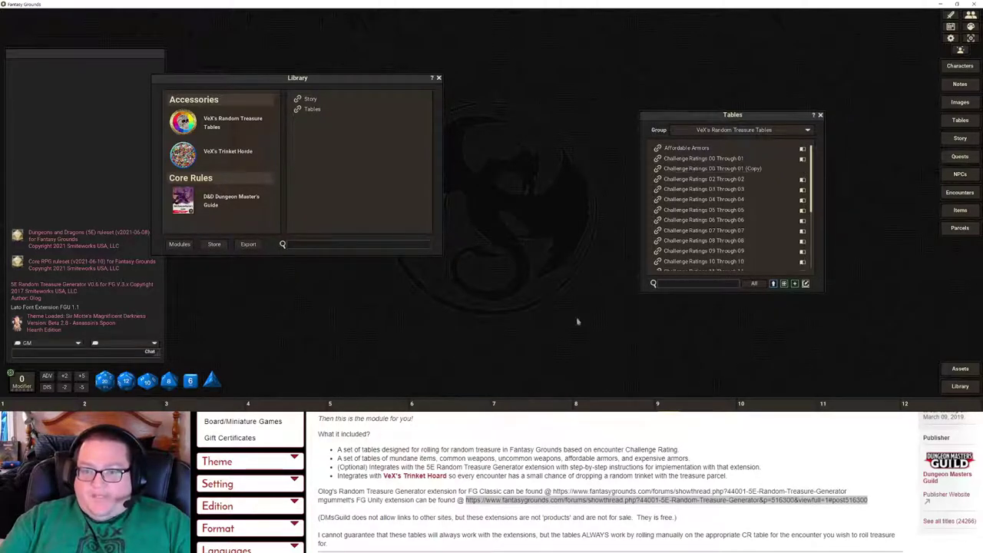
{"action": "left_click", "coordinate": [736, 136]}
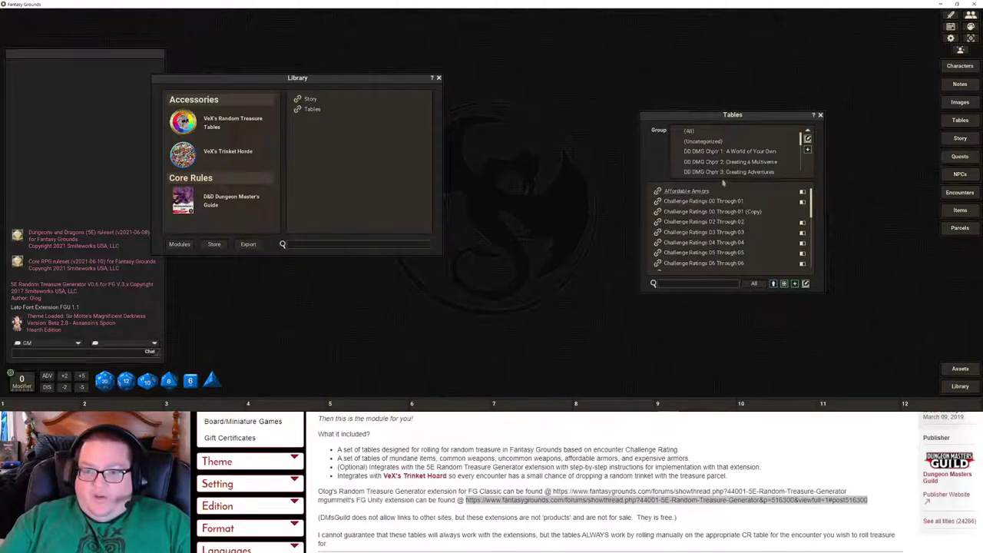
{"action": "scroll", "coordinate": [728, 154], "scroll_direction": "down", "scroll_amount": 5}
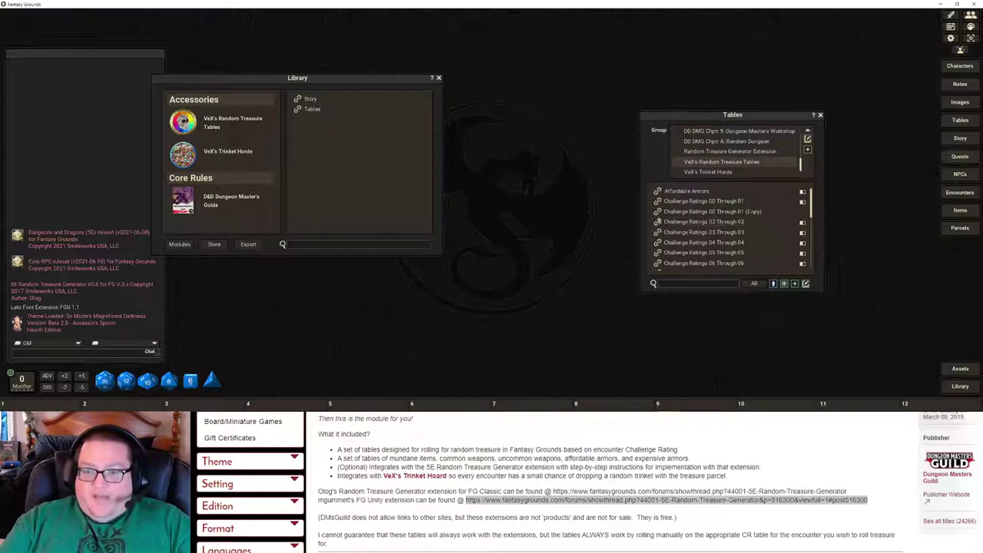
{"action": "left_click", "coordinate": [738, 158]}
{"action": "left_click", "coordinate": [740, 152]}
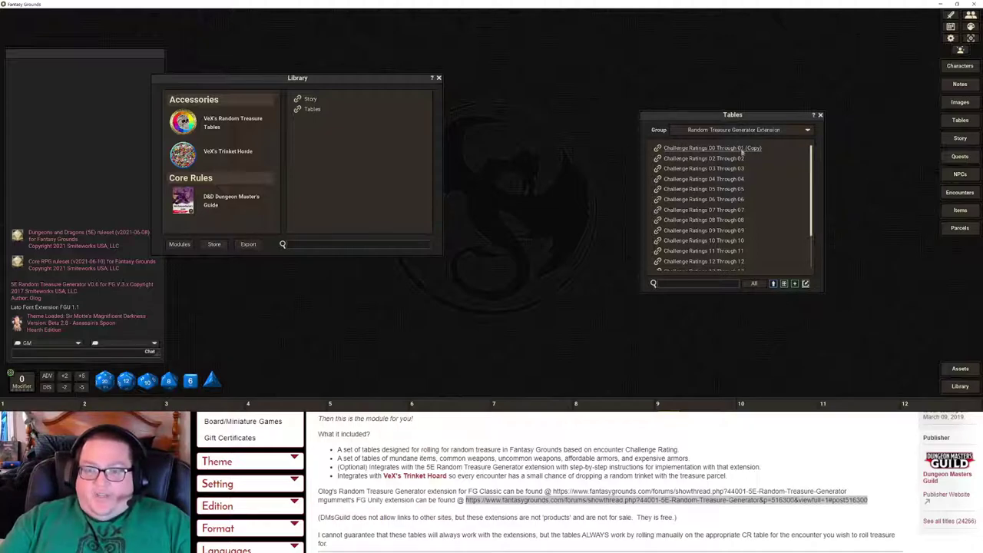
Unlock the copied table and remove '(Copy)' from its title.
{"action": "left_click", "coordinate": [710, 149]}
{"action": "left_click", "coordinate": [561, 136]}
{"action": "left_click", "coordinate": [469, 150]}
{"action": "key", "text": "BackSpace"}
{"action": "key", "text": "BackSpace"}
{"action": "key", "text": "BackSpace"}
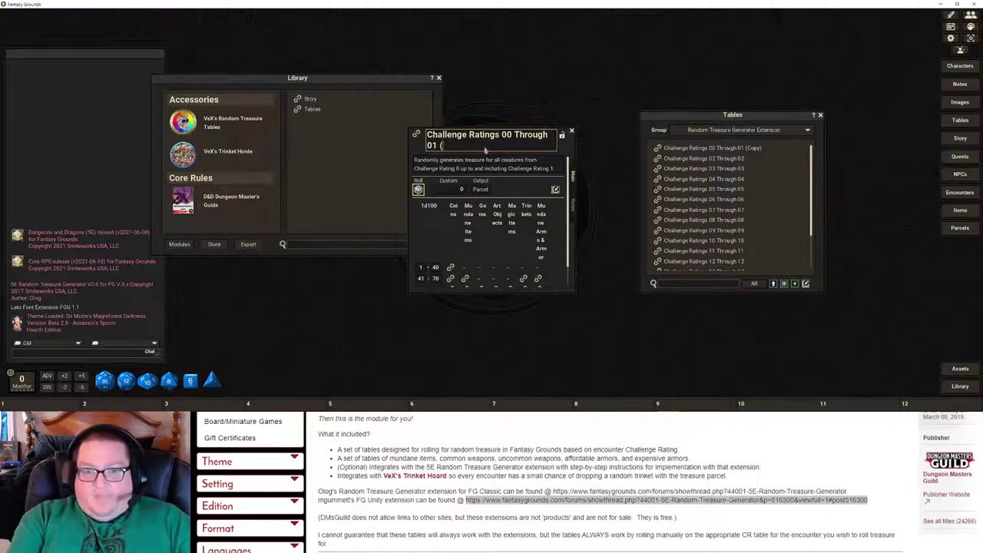
{"action": "key", "text": "Return"}
{"action": "left_click", "coordinate": [572, 134]}
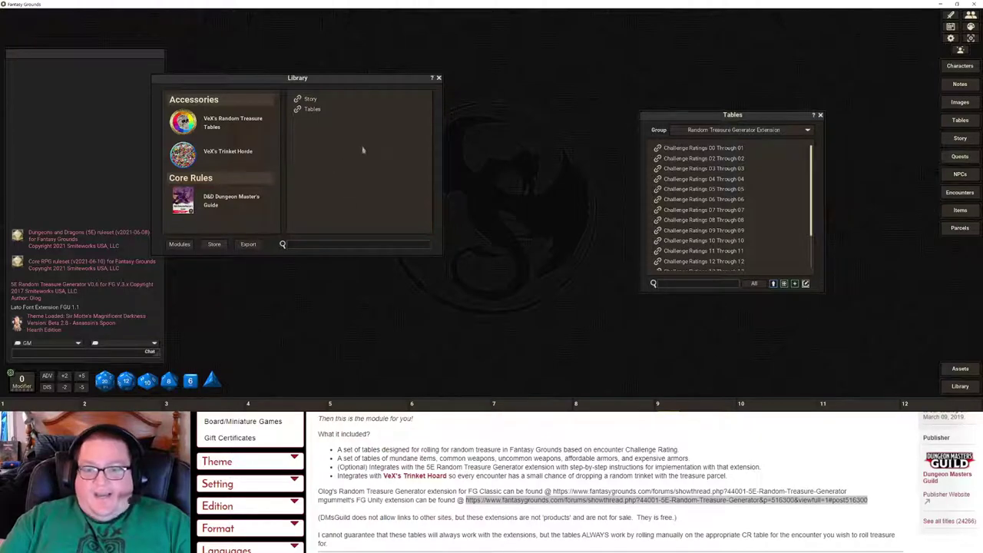
{"action": "left_click_drag", "start_coordinate": [299, 87], "coordinate": [318, 21]}
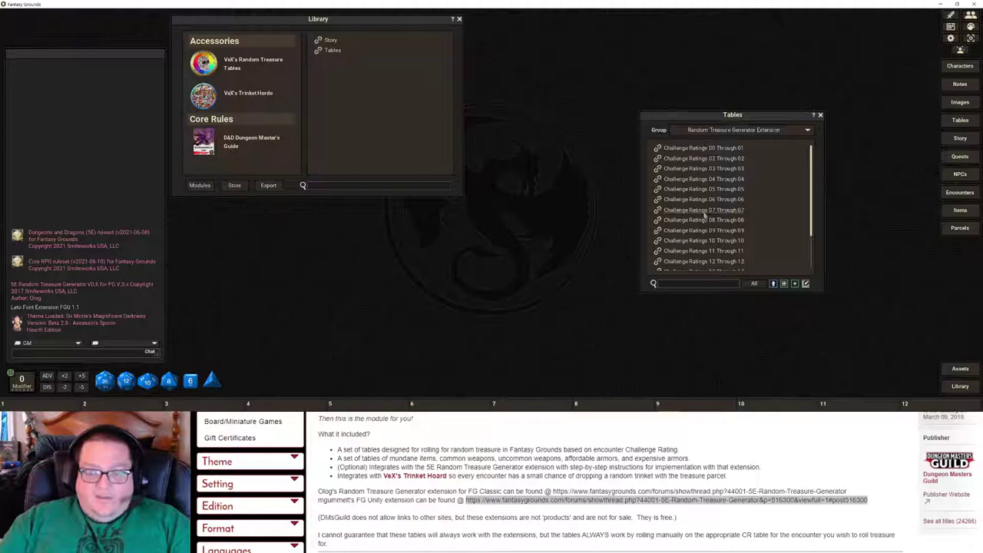
{"action": "left_click_drag", "start_coordinate": [391, 25], "coordinate": [394, 30]}
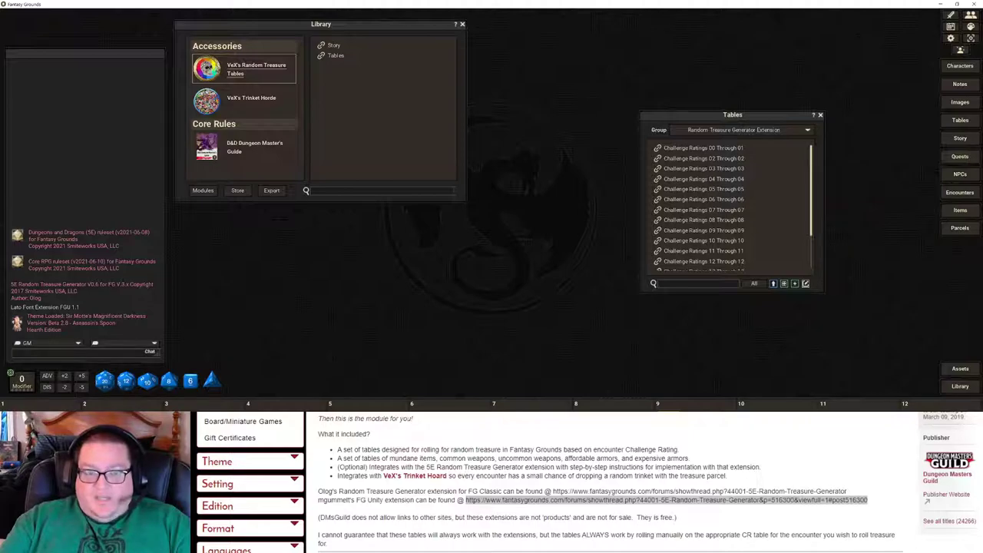
{"action": "left_click", "coordinate": [335, 56]}
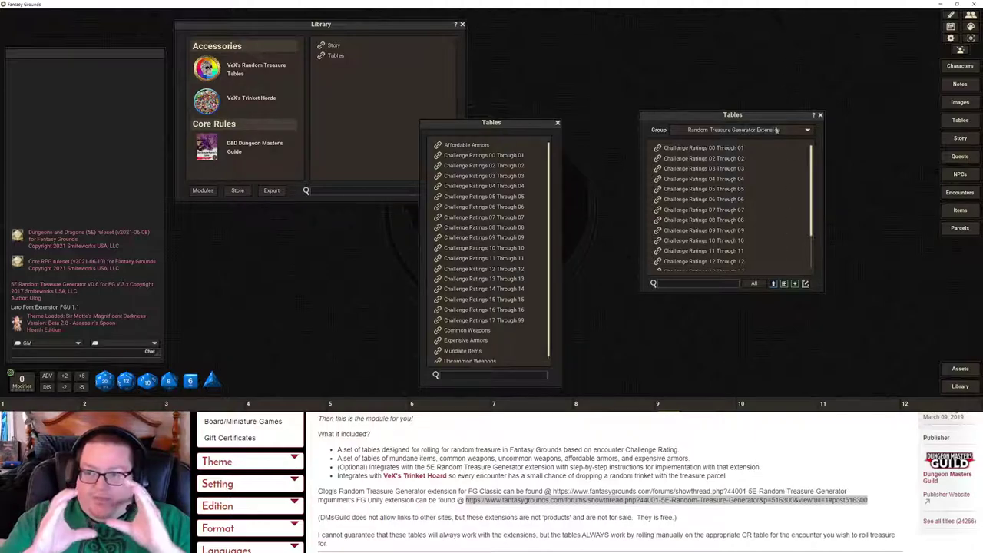
{"action": "left_click", "coordinate": [558, 123]}
{"action": "left_click_drag", "start_coordinate": [419, 25], "coordinate": [467, 108]}
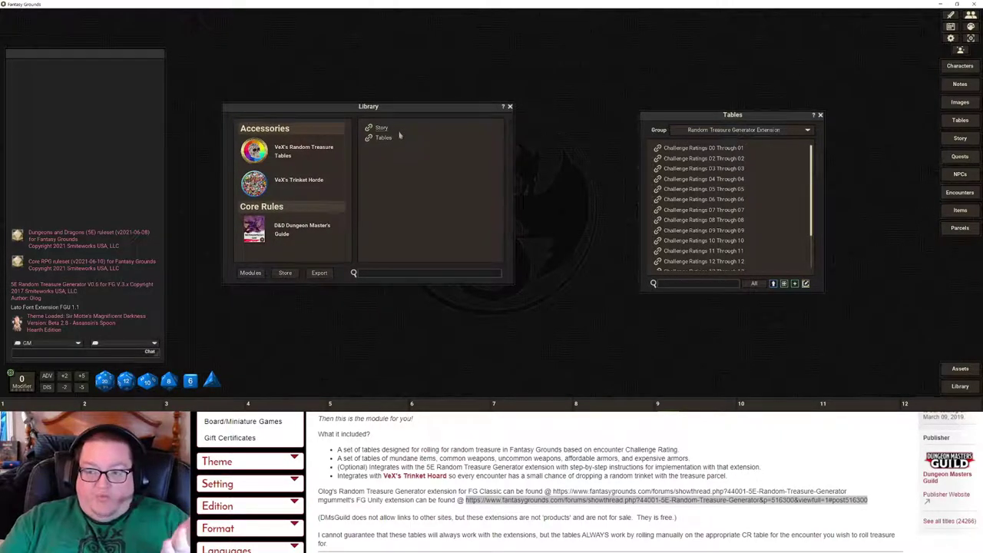
Load D&D Lost Mine of Phandelver via a 'lost mi' module search and show Encounters.
{"action": "left_click", "coordinate": [251, 273]}
{"action": "left_click", "coordinate": [417, 350]}
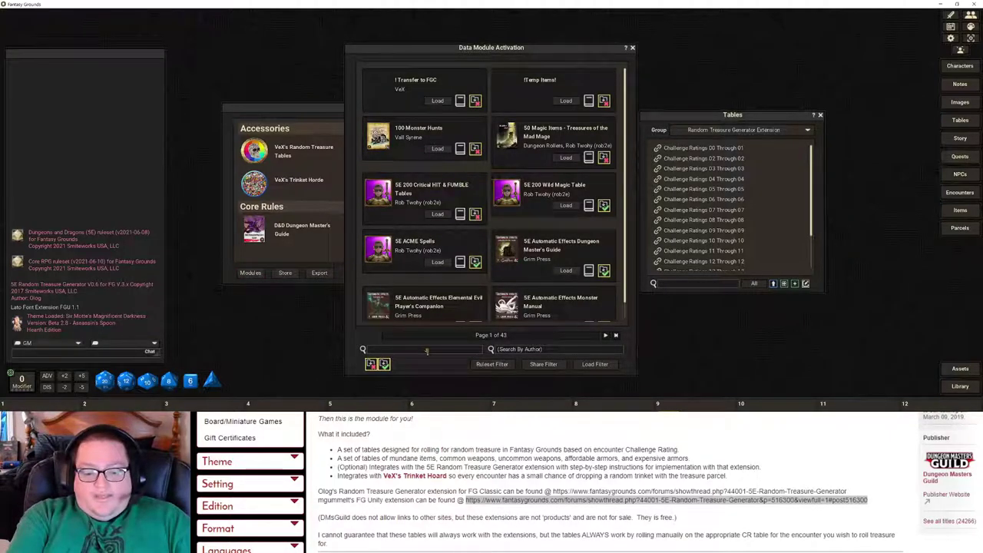
{"action": "type", "text": "lost mine"}
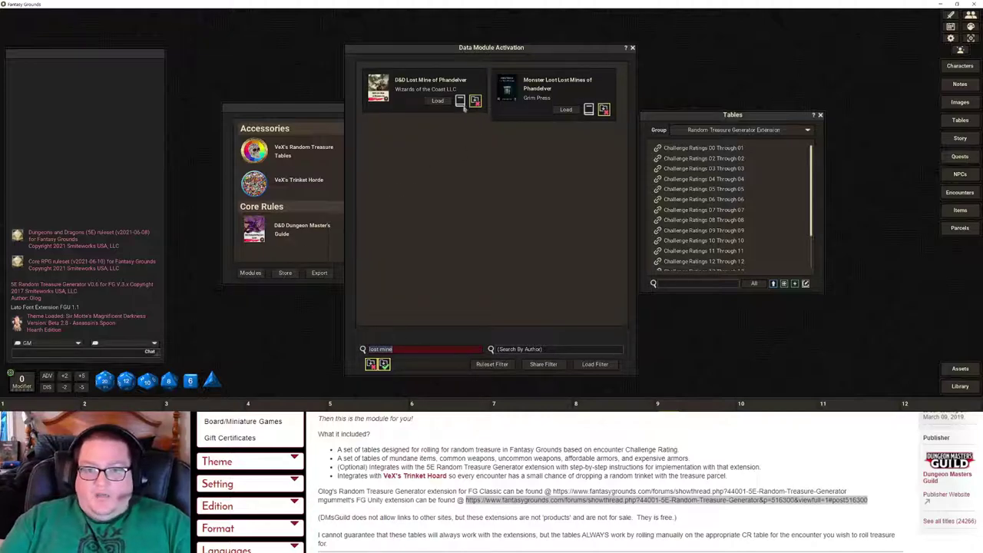
{"action": "left_click", "coordinate": [437, 101]}
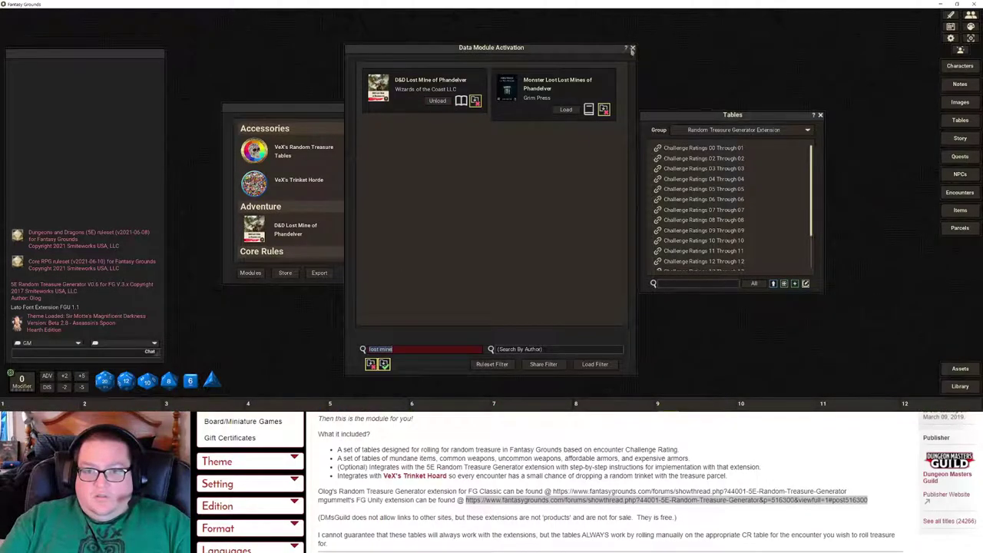
{"action": "left_click", "coordinate": [631, 48]}
{"action": "left_click", "coordinate": [510, 107]}
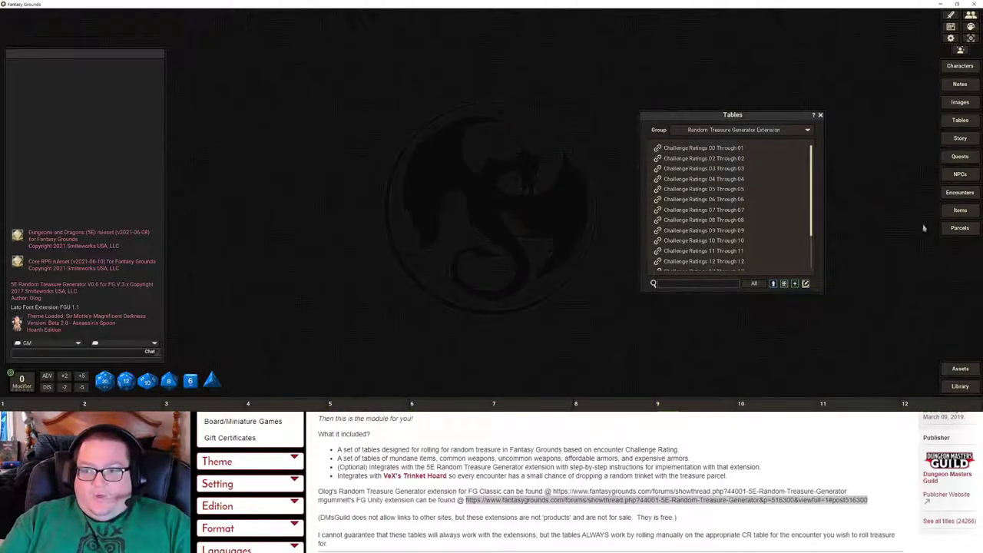
{"action": "left_click", "coordinate": [959, 192]}
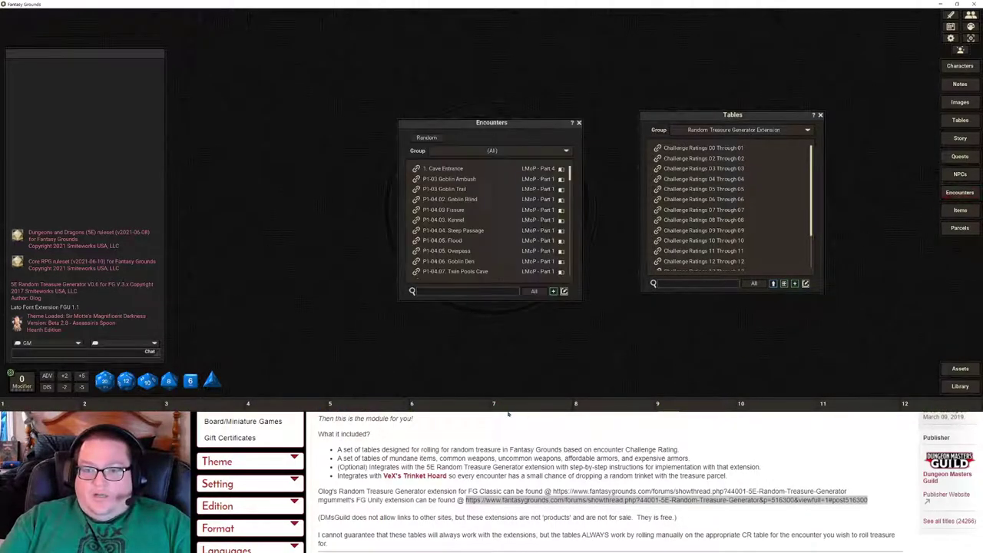
Open P1-03 Goblin Ambush on the left and the Parcels list at lower right.
{"action": "left_click", "coordinate": [416, 178]}
{"action": "left_click_drag", "start_coordinate": [497, 238], "coordinate": [295, 235]}
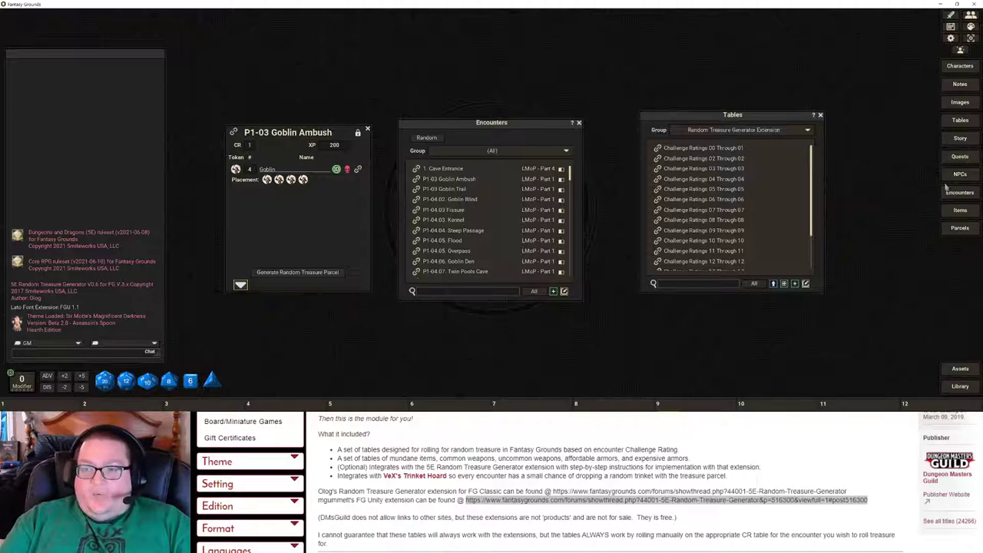
{"action": "left_click", "coordinate": [959, 227]}
{"action": "left_click_drag", "start_coordinate": [513, 129], "coordinate": [827, 179]}
Show parcels from all groups, add a new parcel group and turn on group editing.
{"action": "left_click", "coordinate": [841, 190]}
{"action": "left_click", "coordinate": [805, 211]}
{"action": "left_click", "coordinate": [815, 192]}
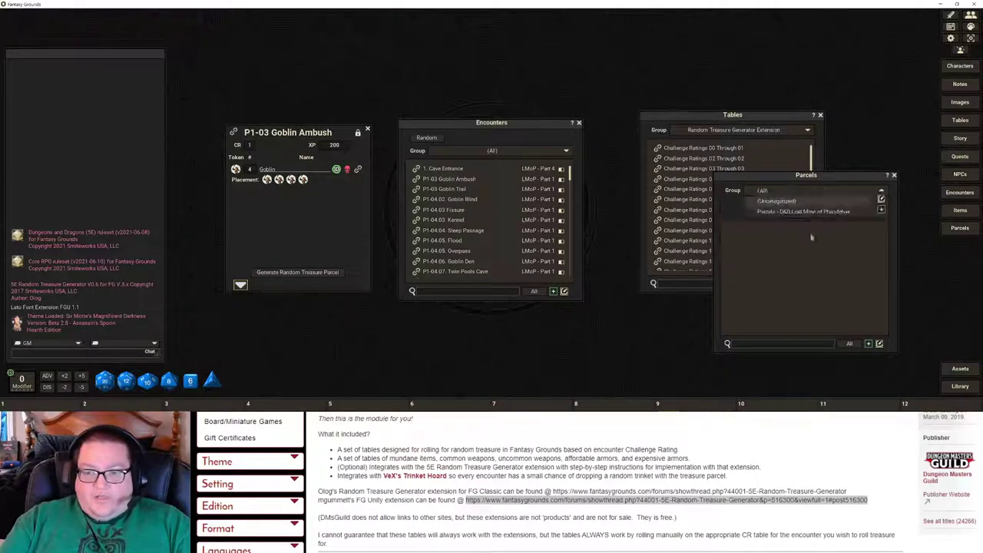
{"action": "left_click", "coordinate": [784, 200]}
{"action": "left_click", "coordinate": [881, 192]}
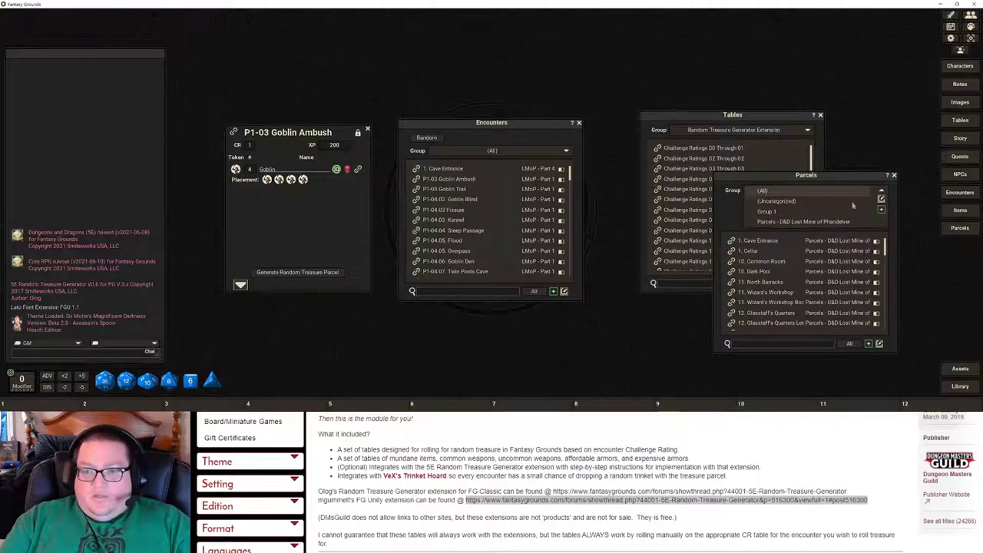
{"action": "left_click", "coordinate": [881, 199]}
Rename Group 1 to 'VeX's Custom Treasure Parcels' and select that group in the Parcels list.
{"action": "double_click", "coordinate": [766, 211]}
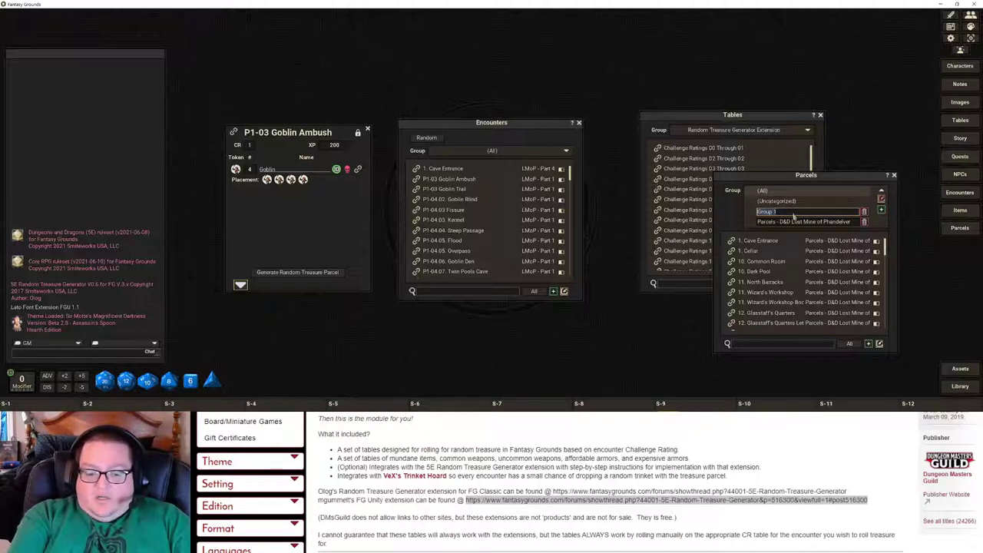
{"action": "type", "text": "VeX's Custom"}
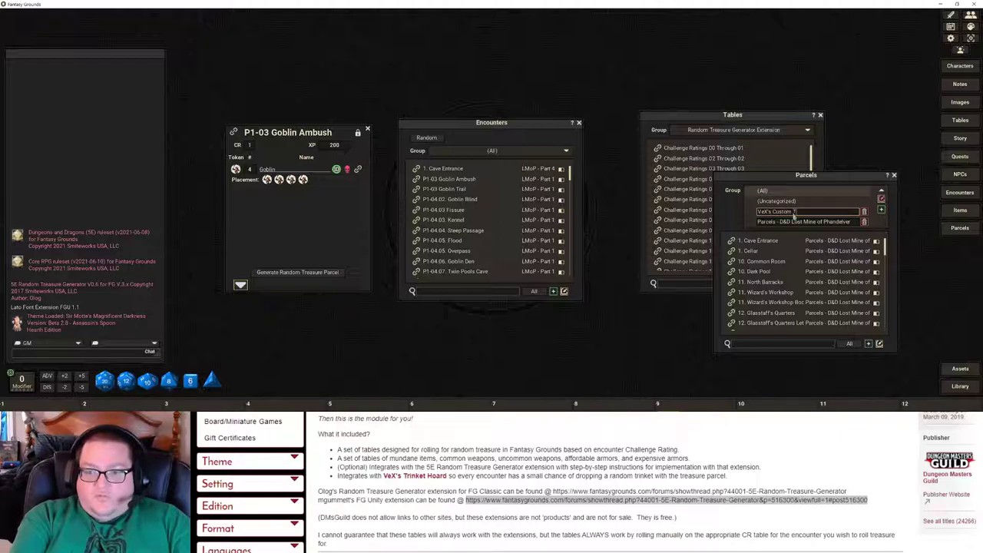
{"action": "type", "text": " Treasure Parcels"}
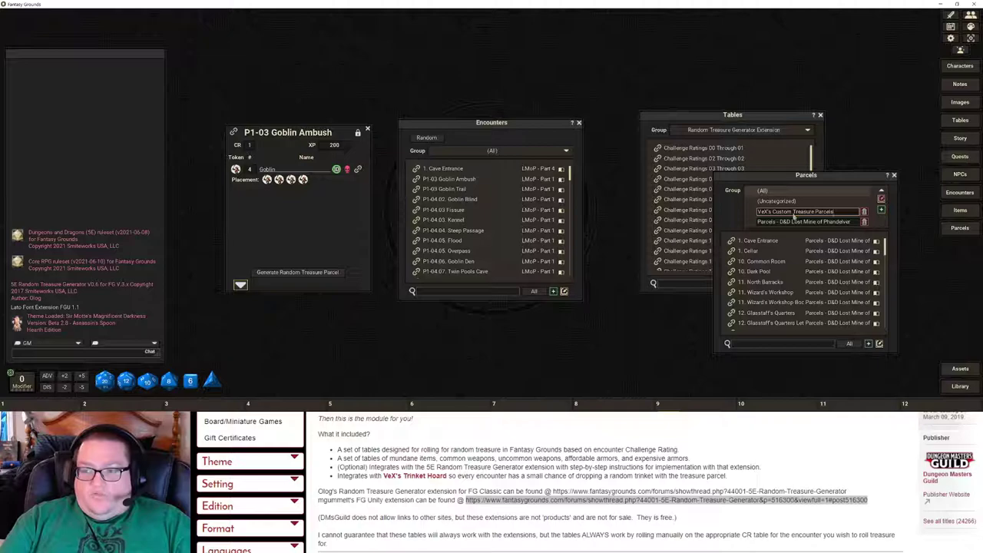
{"action": "key", "text": "Return"}
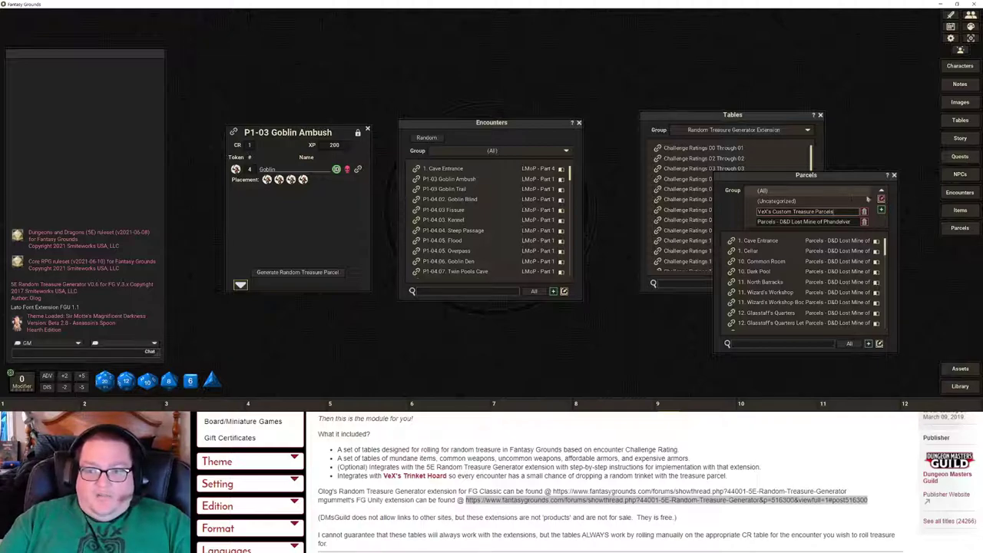
{"action": "left_click", "coordinate": [882, 199]}
{"action": "left_click", "coordinate": [841, 215]}
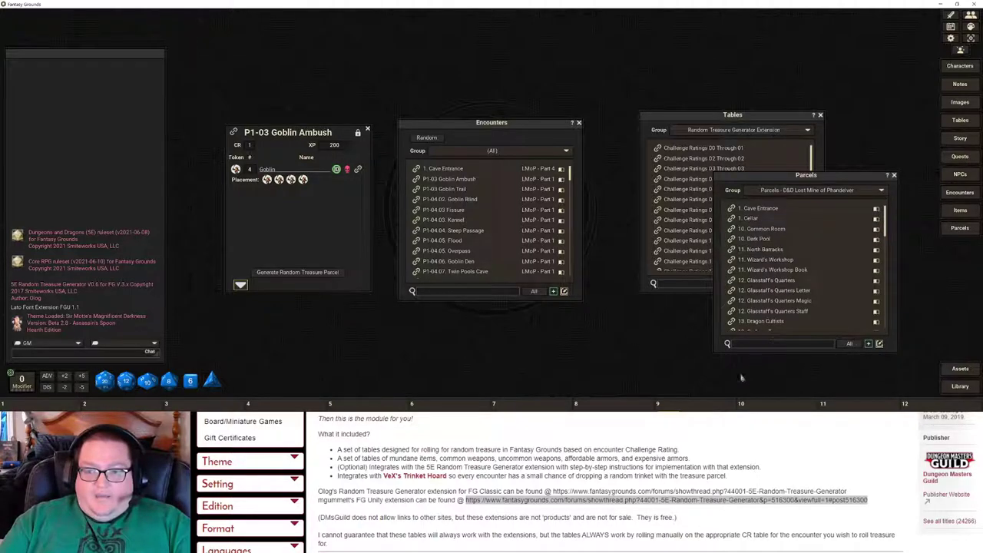
{"action": "left_click", "coordinate": [843, 193]}
{"action": "left_click", "coordinate": [785, 222]}
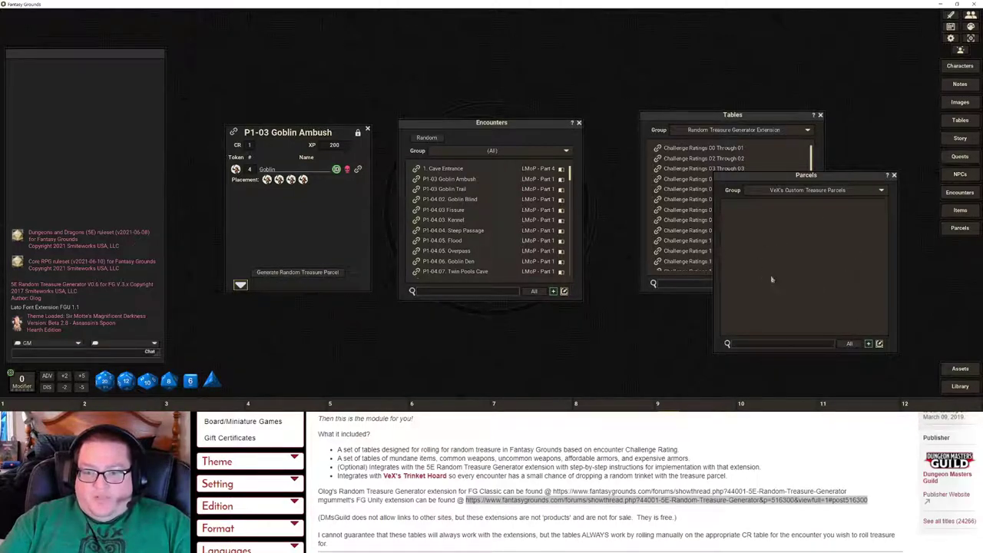
Wrap the group name in parentheses as '(VeX's Custom Treasure Parcels)' and reselect it.
{"action": "left_click", "coordinate": [848, 193]}
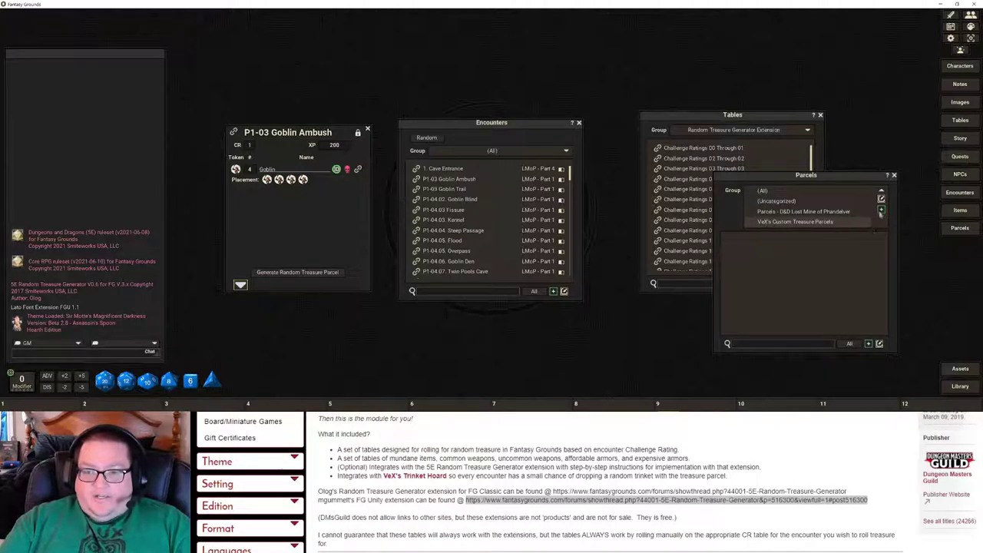
{"action": "left_click", "coordinate": [880, 199]}
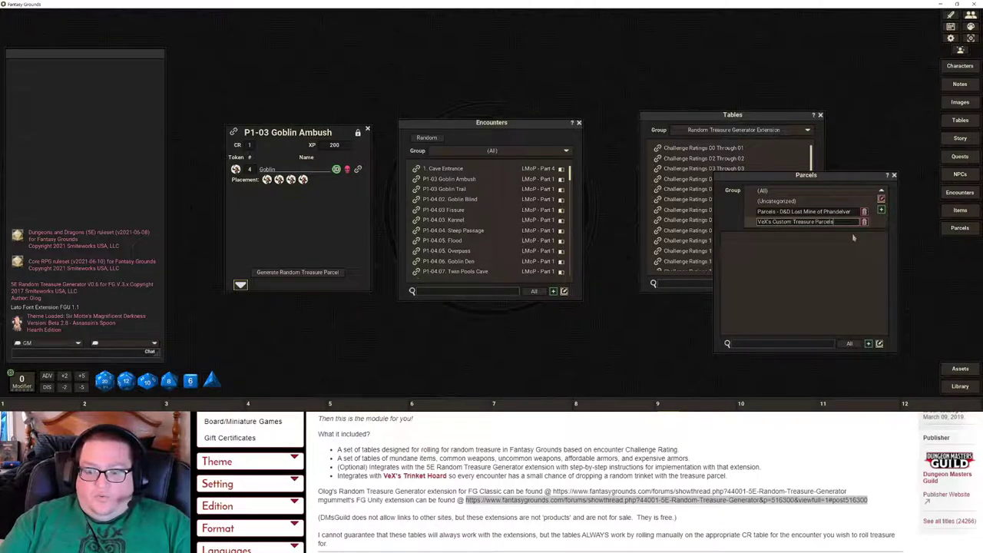
{"action": "type", "text": "("}
{"action": "type", "text": ")"}
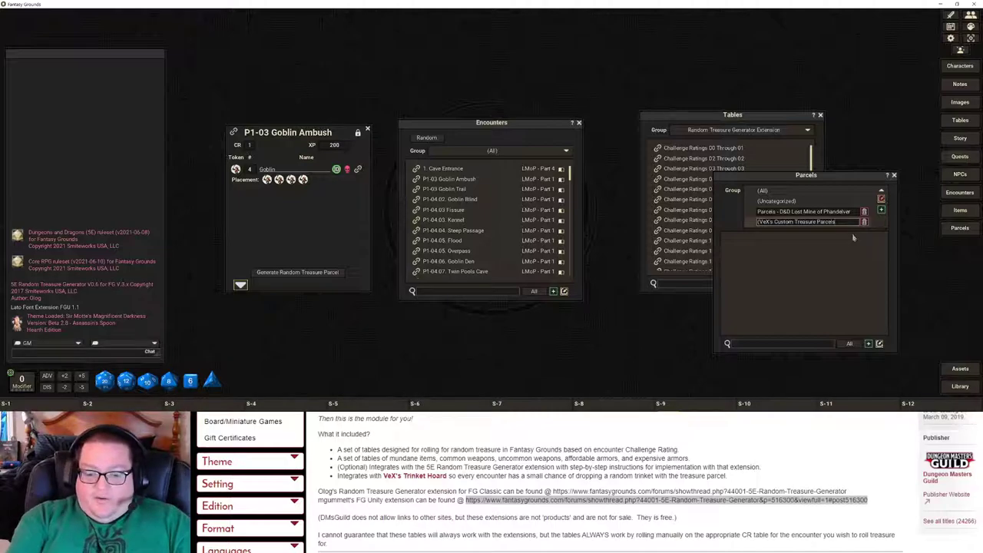
{"action": "left_click", "coordinate": [881, 198]}
{"action": "left_click", "coordinate": [829, 191]}
{"action": "left_click", "coordinate": [781, 209]}
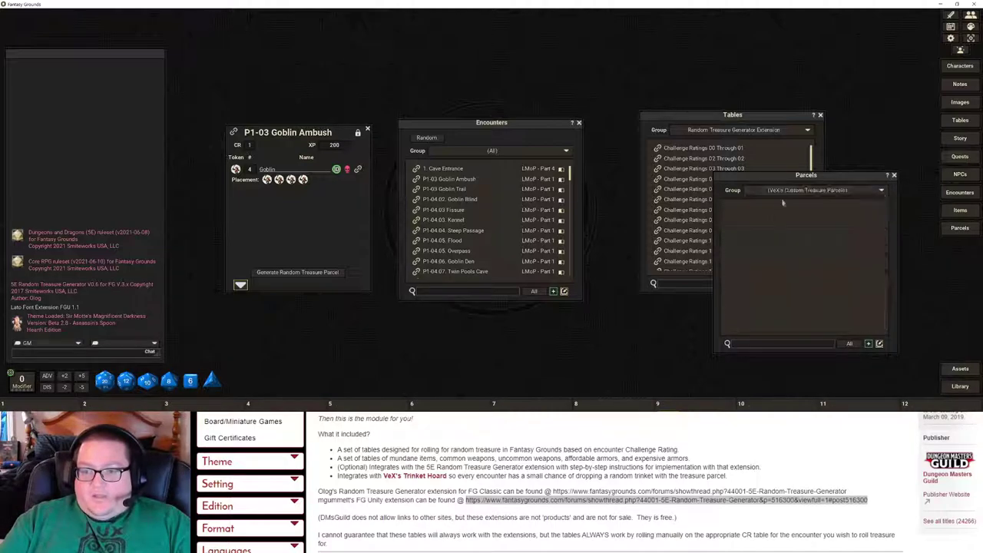
{"action": "left_click", "coordinate": [783, 196]}
Keep the custom parcel group shown and generate a random treasure parcel for P1-03 Goblin Ambush.
{"action": "left_click", "coordinate": [790, 209]}
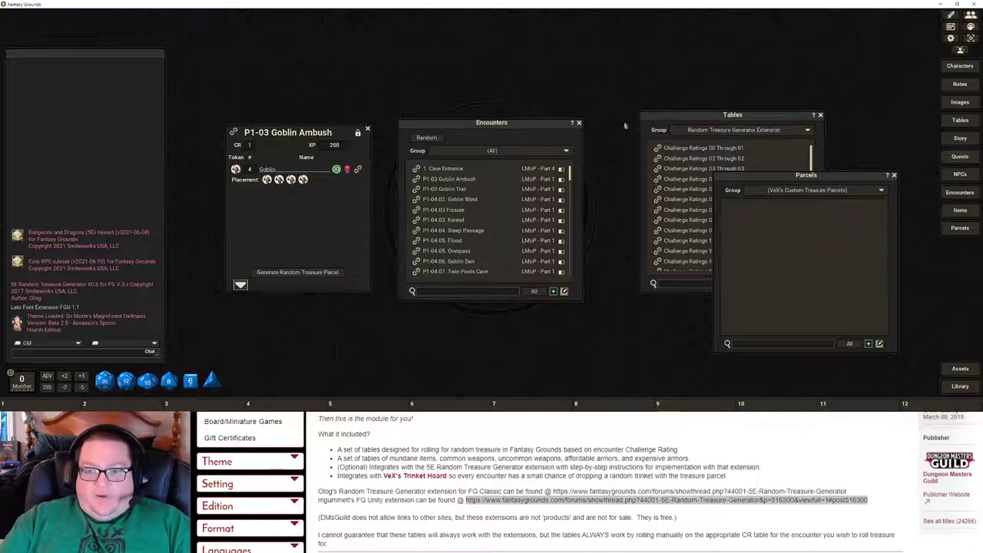
{"action": "left_click", "coordinate": [296, 275]}
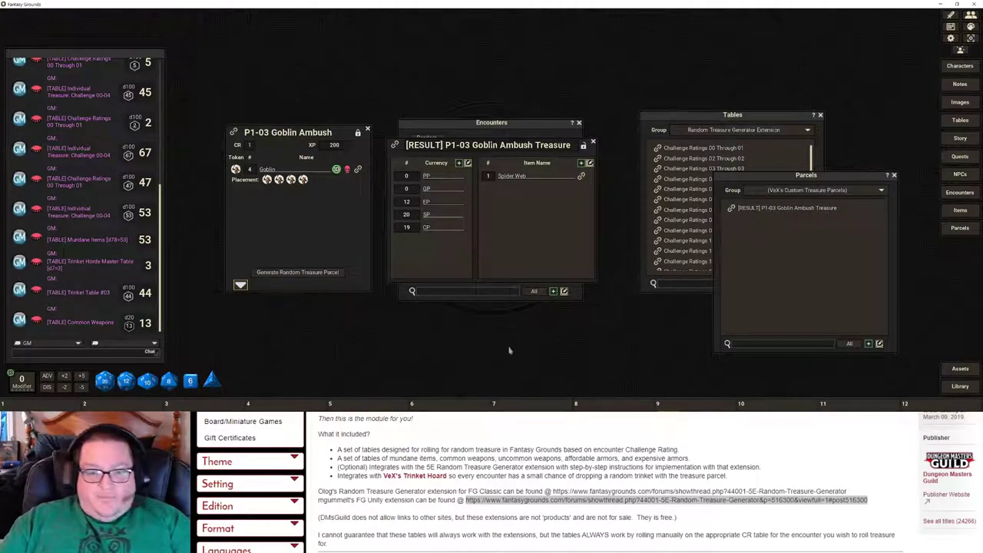
Set the Goblin Ambush treasure to 0 EP, 1 GP and 9 CP, and check the Spider Web item.
{"action": "left_click", "coordinate": [412, 204]}
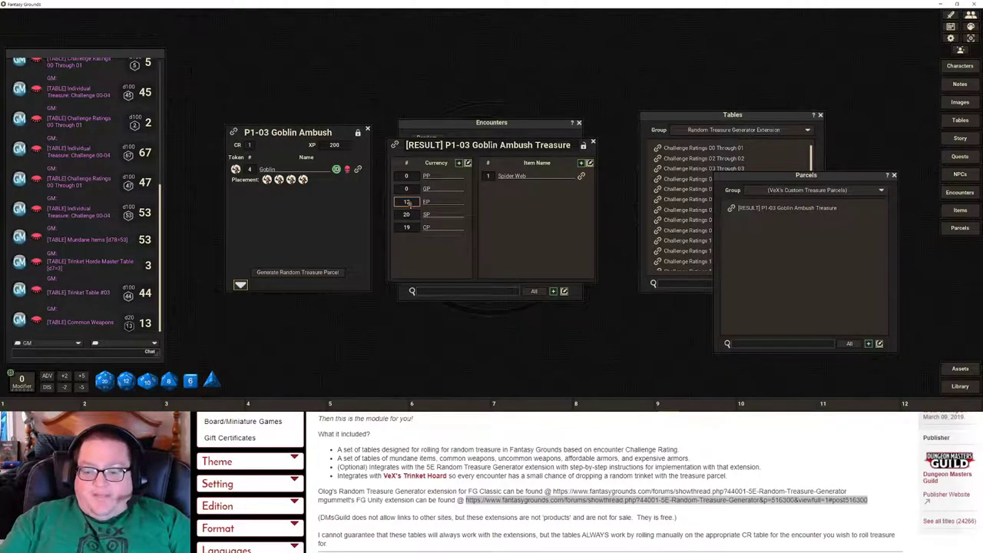
{"action": "key", "text": "BackSpace"}
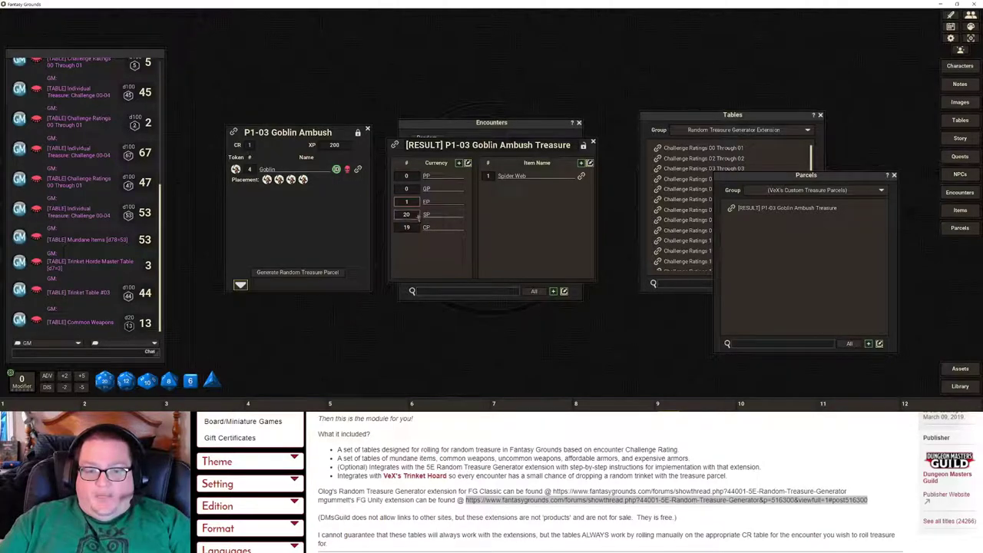
{"action": "left_click", "coordinate": [413, 191]}
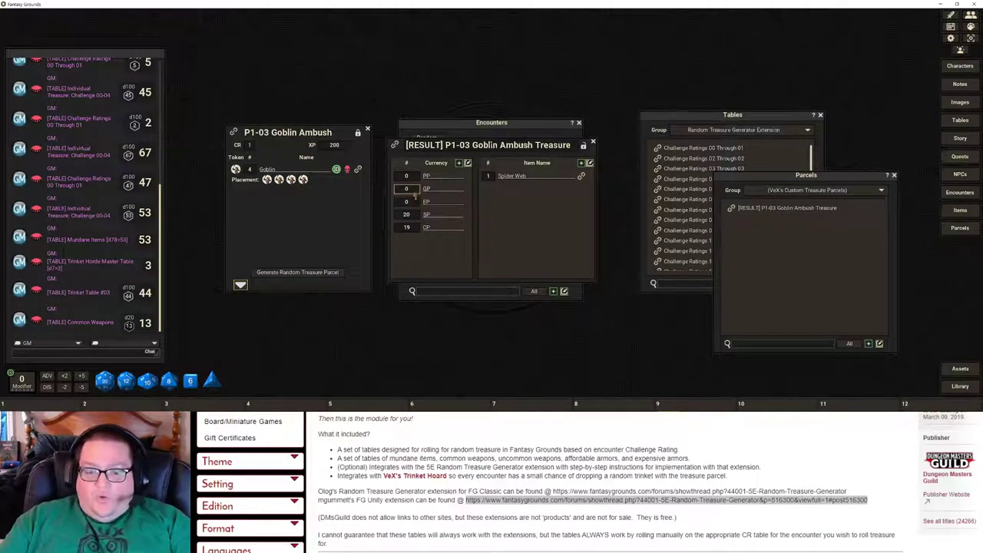
{"action": "left_click", "coordinate": [407, 214]}
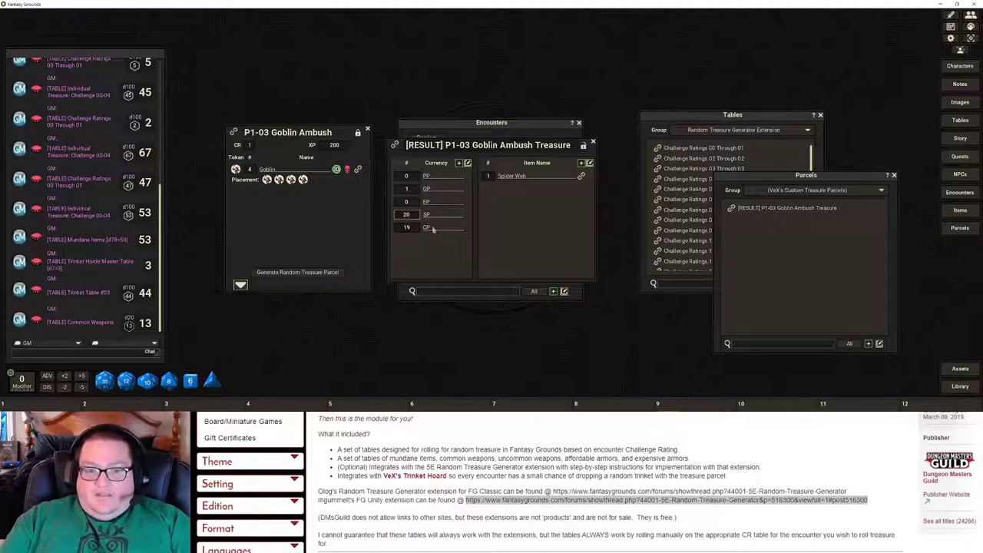
{"action": "left_click", "coordinate": [408, 228]}
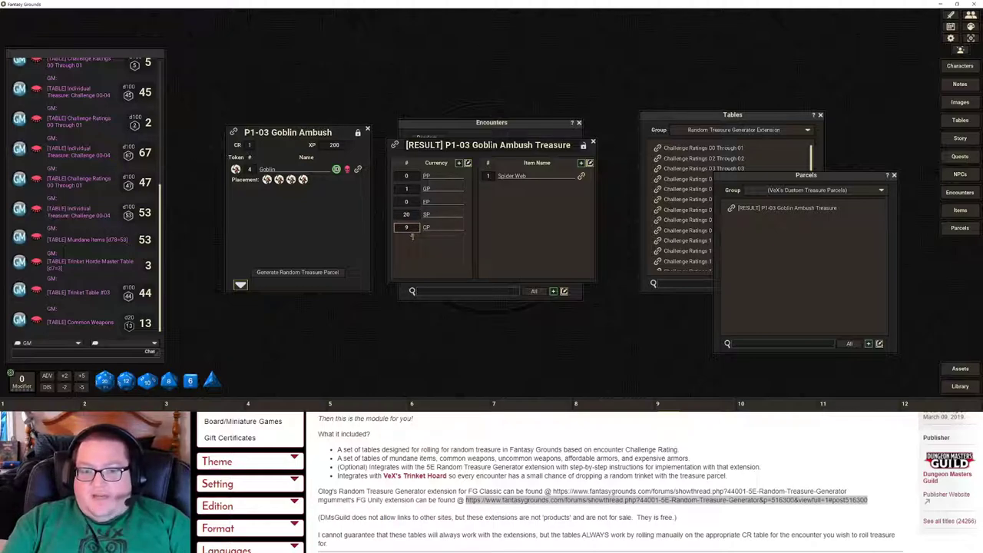
{"action": "left_click", "coordinate": [581, 176]}
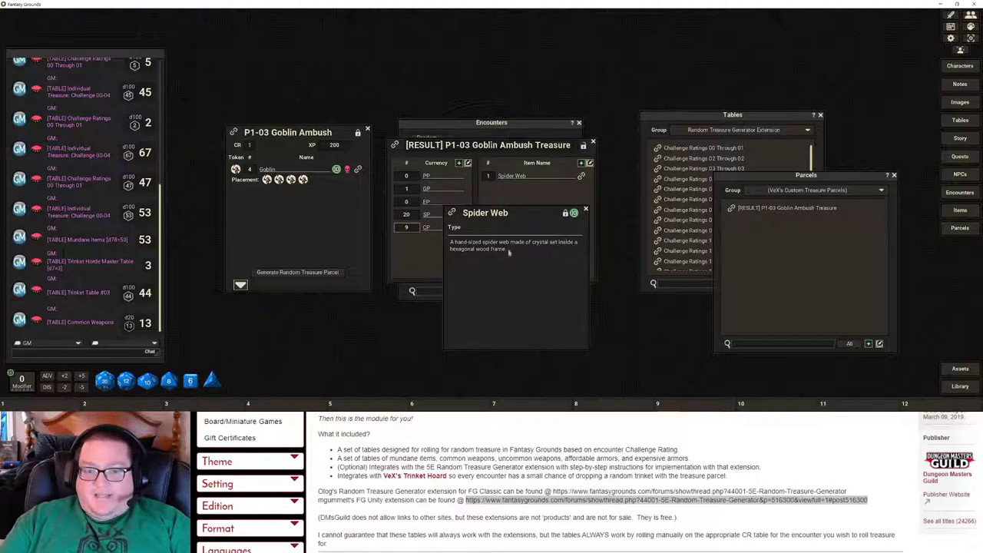
{"action": "left_click", "coordinate": [585, 209]}
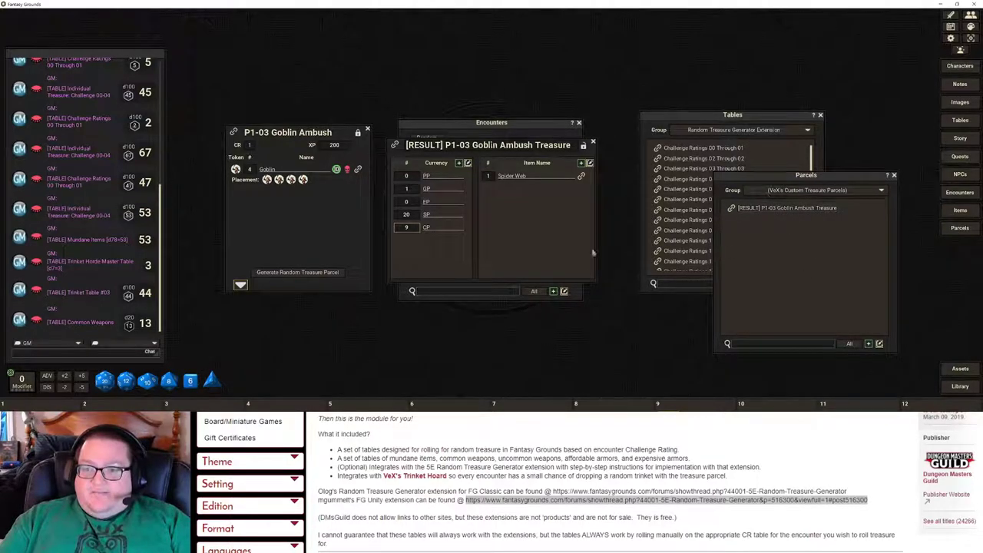
{"action": "left_click_drag", "start_coordinate": [521, 236], "coordinate": [634, 339]}
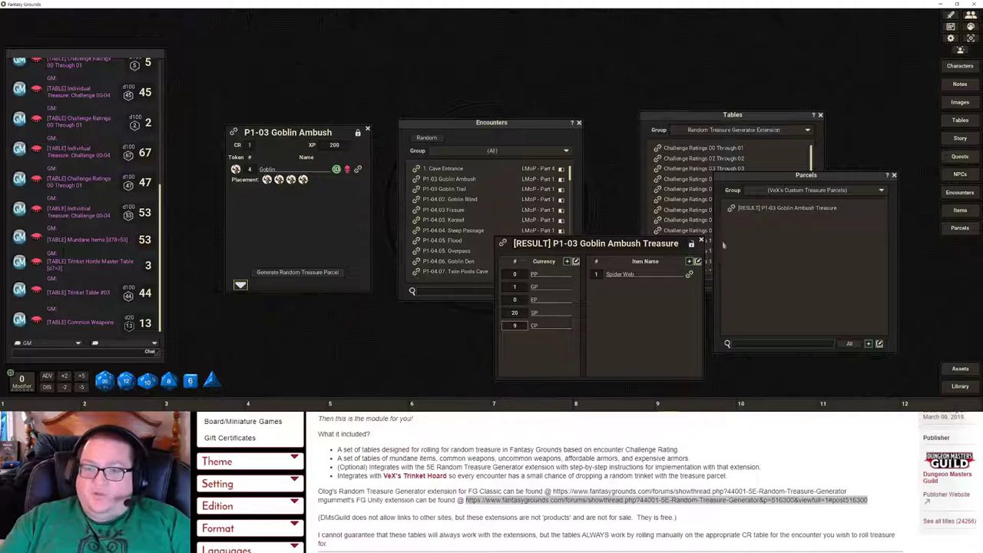
Delete the Goblin Ambush result parcel and close the Goblin Ambush encounter.
{"action": "left_click", "coordinate": [701, 243]}
{"action": "right_click", "coordinate": [791, 219]}
{"action": "left_click", "coordinate": [756, 228]}
{"action": "left_click", "coordinate": [756, 228]}
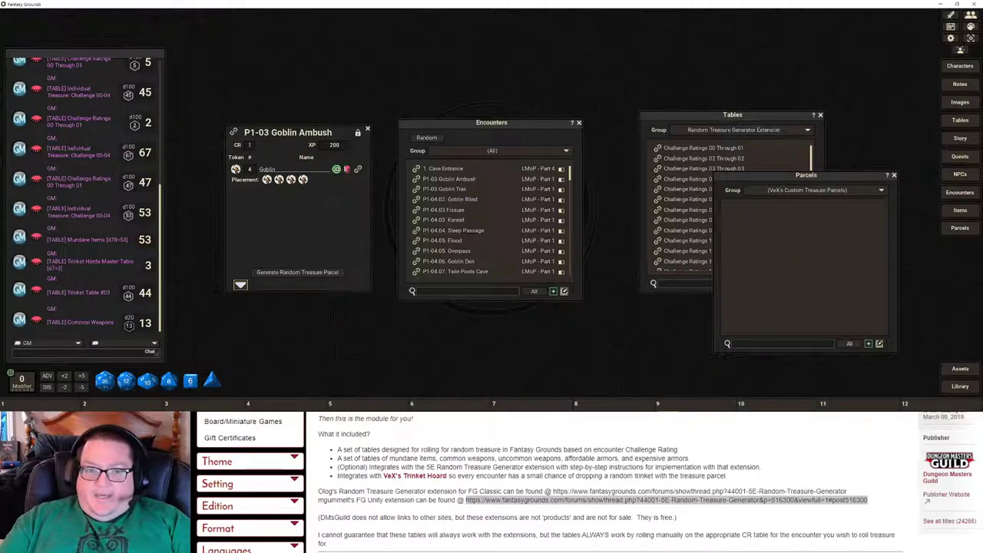
{"action": "left_click", "coordinate": [371, 132]}
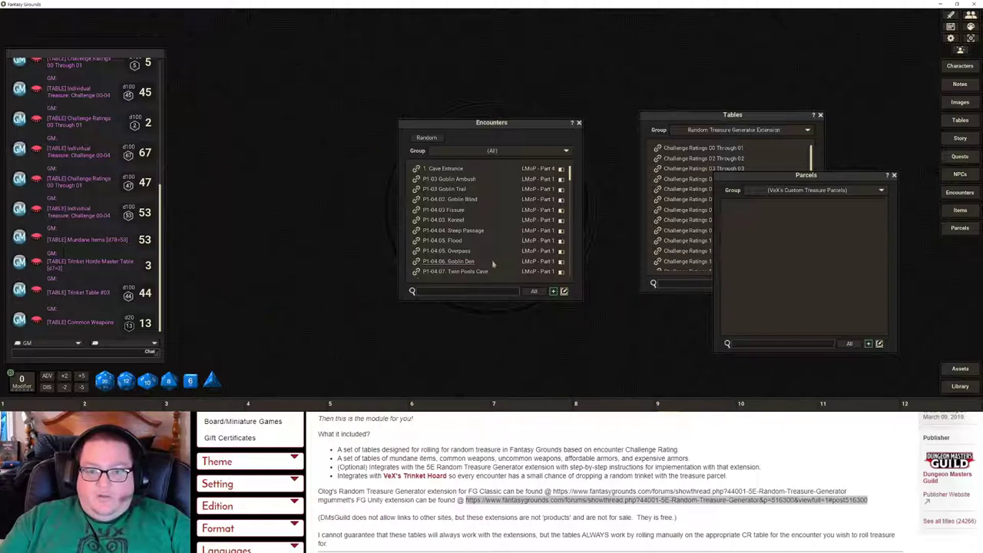
Open the P4-02.19 Temple of Dumathoin encounter and arrange it beside the Encounters list.
{"action": "scroll", "coordinate": [570, 179], "scroll_direction": "down", "scroll_amount": 2}
{"action": "left_click_drag", "start_coordinate": [570, 178], "coordinate": [577, 251]}
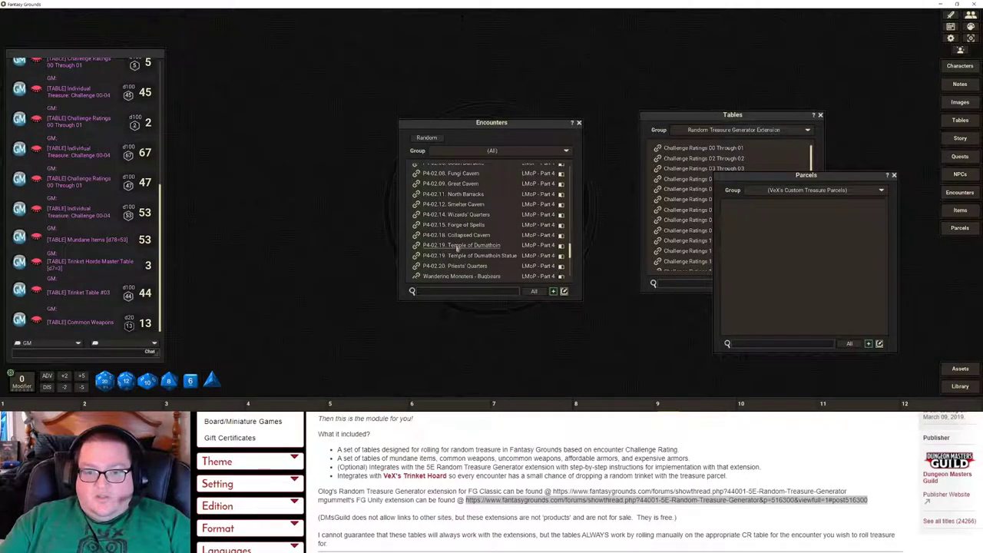
{"action": "left_click", "coordinate": [458, 244]}
{"action": "left_click_drag", "start_coordinate": [471, 250], "coordinate": [337, 194]}
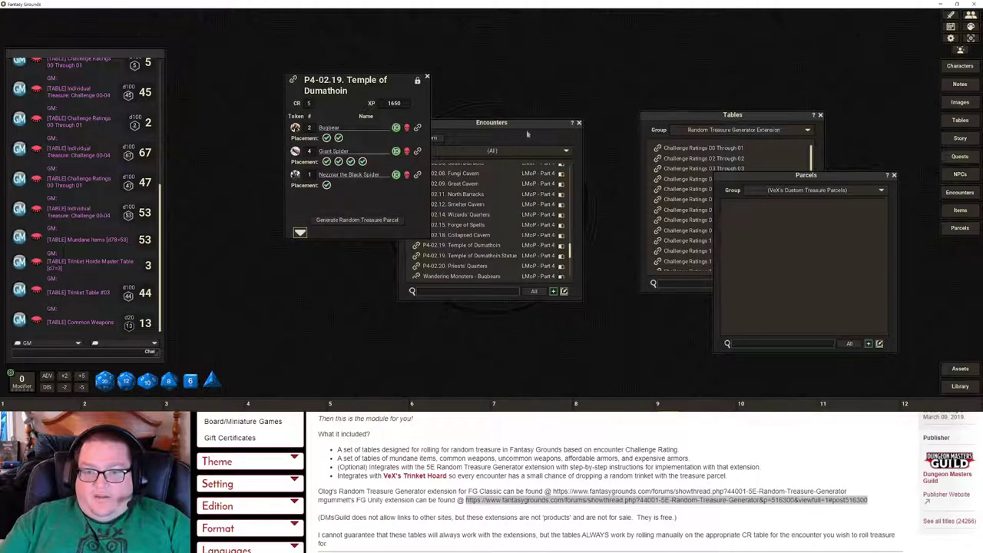
{"action": "left_click_drag", "start_coordinate": [525, 127], "coordinate": [377, 250]}
{"action": "left_click_drag", "start_coordinate": [376, 190], "coordinate": [510, 162]}
Inspect the Bugbear, Giant Spider and Nezznar records, then close the Temple of Dumathoin encounter.
{"action": "left_click", "coordinate": [550, 99]}
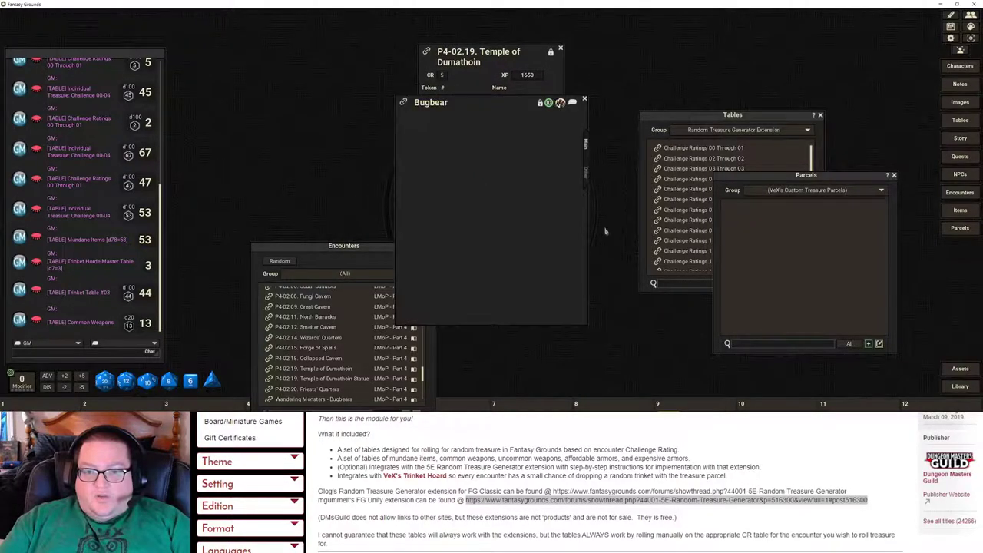
{"action": "left_click", "coordinate": [583, 99]}
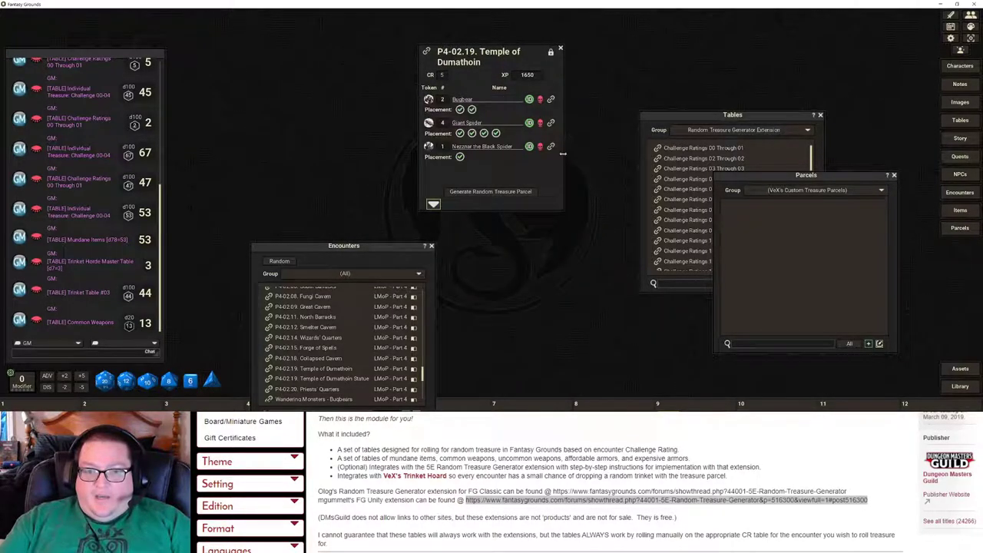
{"action": "left_click", "coordinate": [550, 129]}
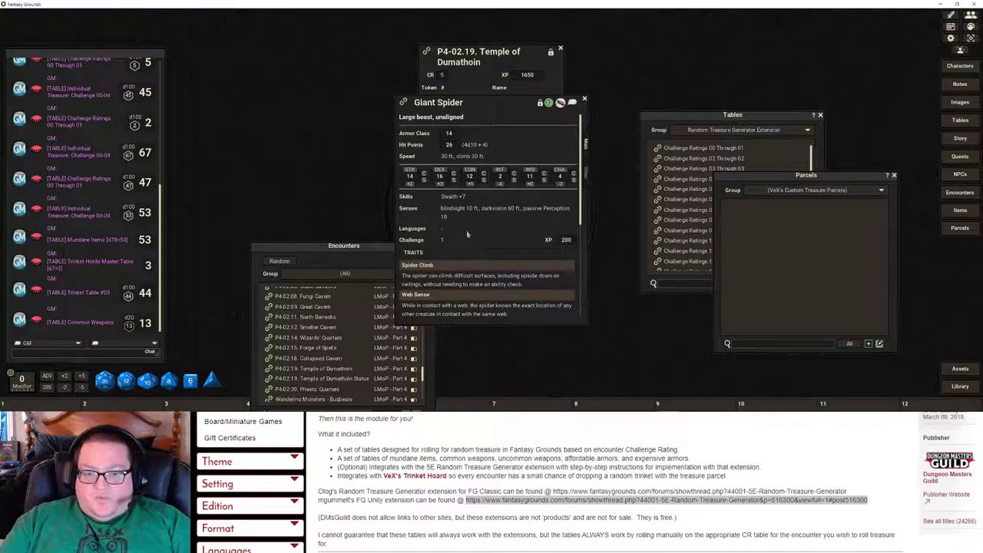
{"action": "left_click", "coordinate": [584, 99]}
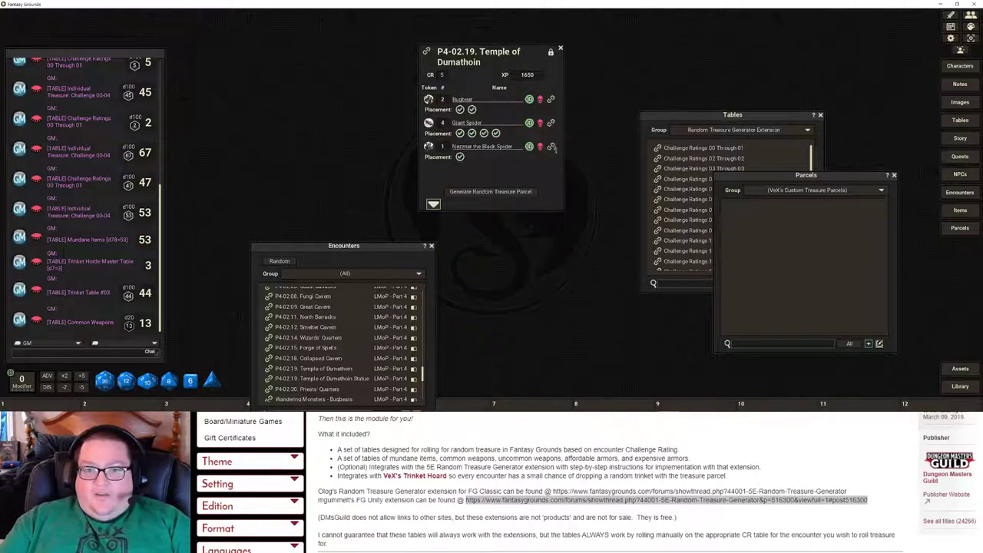
{"action": "left_click", "coordinate": [550, 146]}
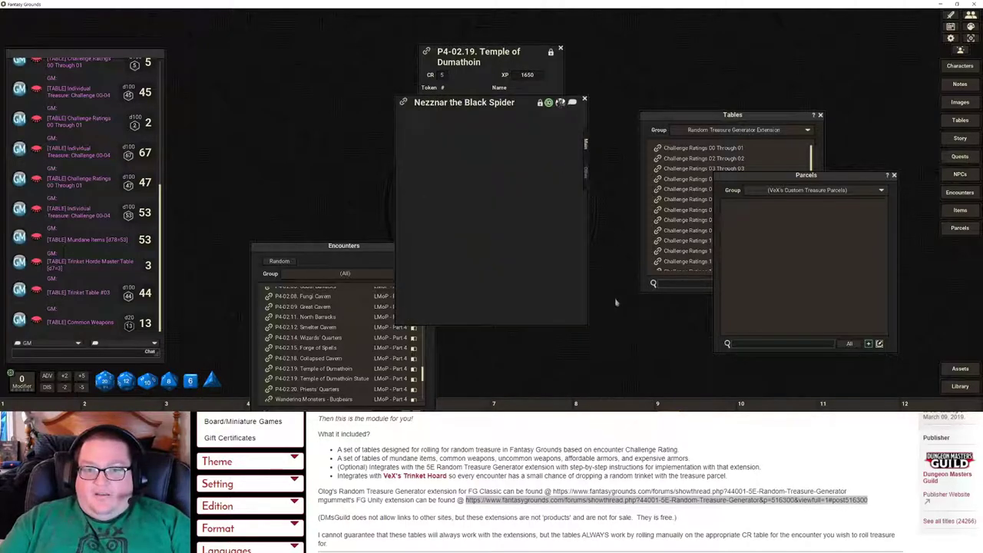
{"action": "left_click", "coordinate": [585, 101]}
{"action": "left_click_drag", "start_coordinate": [344, 244], "coordinate": [309, 114]}
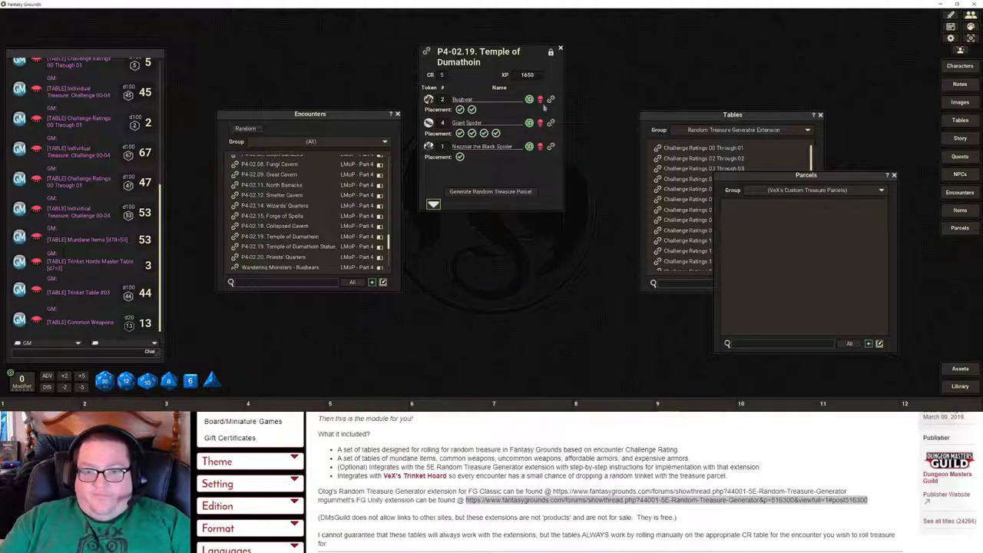
{"action": "left_click", "coordinate": [560, 49]}
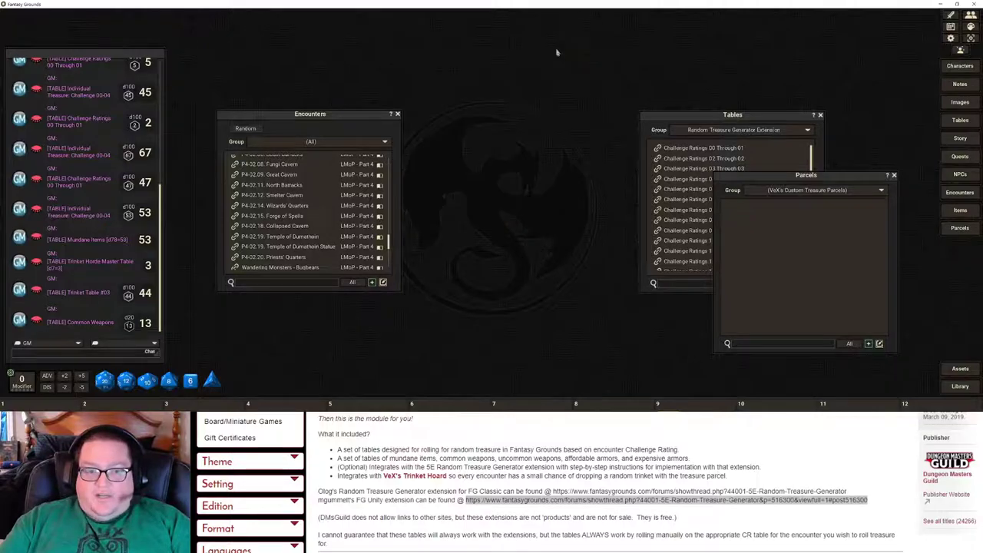
Search the Library modules for 'tomb of' and load D&D Tomb of Annihilation.
{"action": "left_click", "coordinate": [960, 387]}
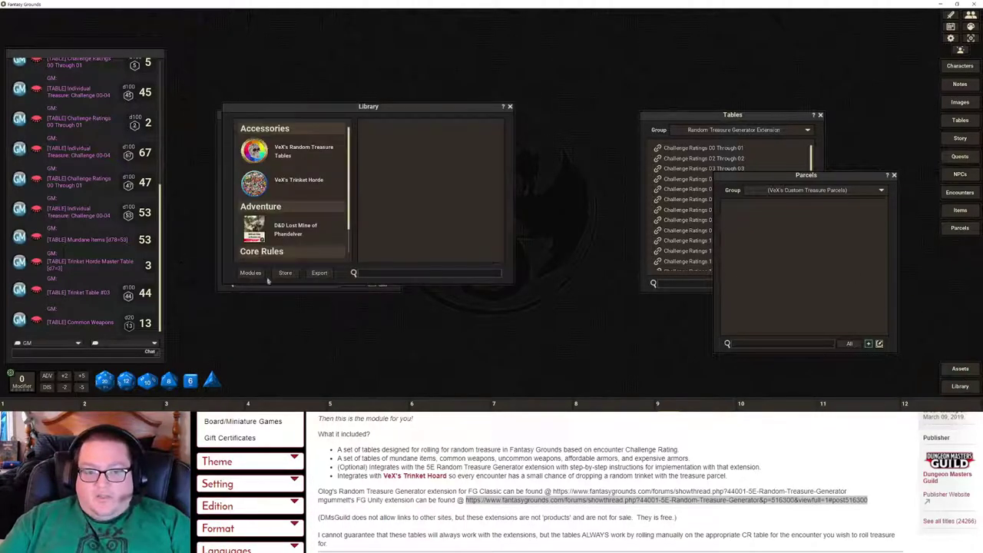
{"action": "left_click", "coordinate": [252, 274]}
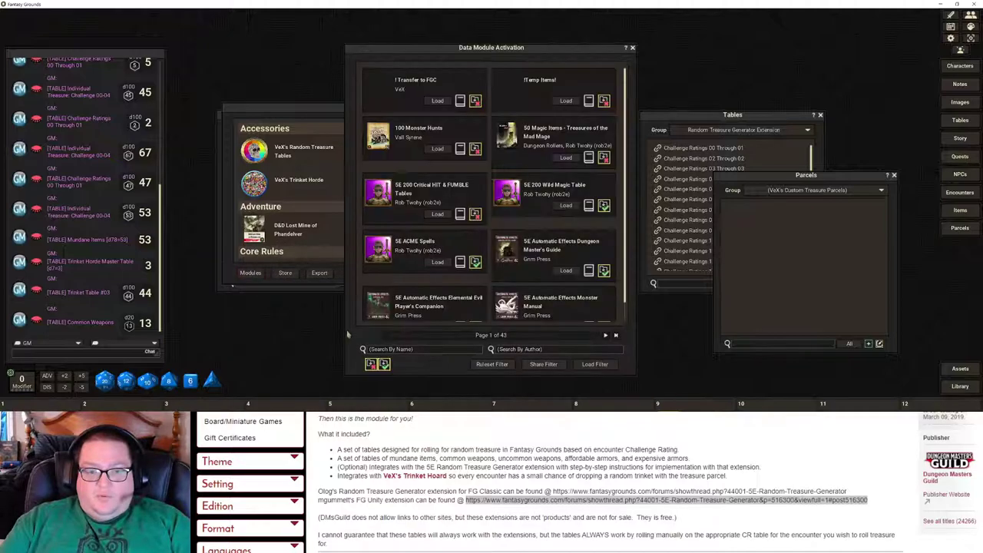
{"action": "left_click", "coordinate": [388, 349]}
{"action": "type", "text": "tomb of"}
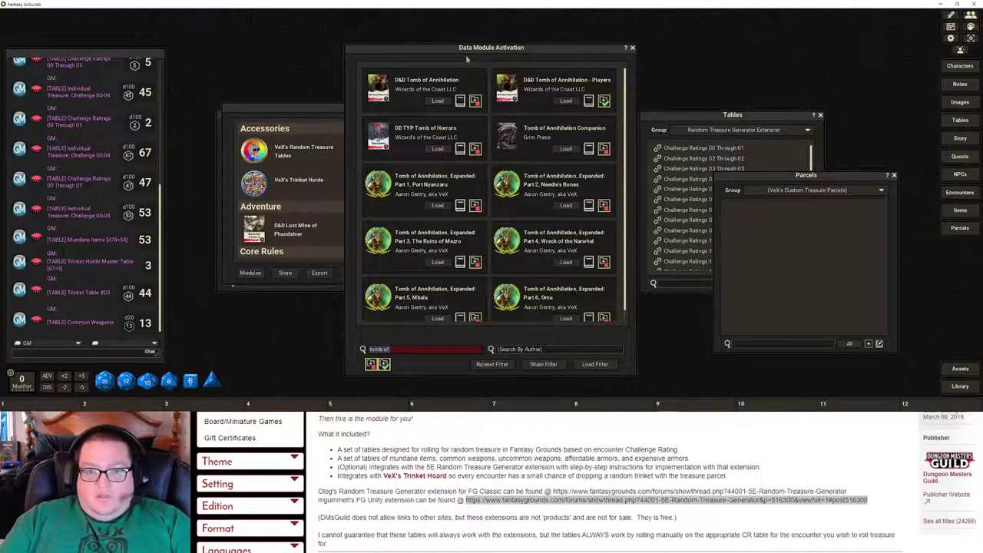
{"action": "left_click", "coordinate": [437, 101]}
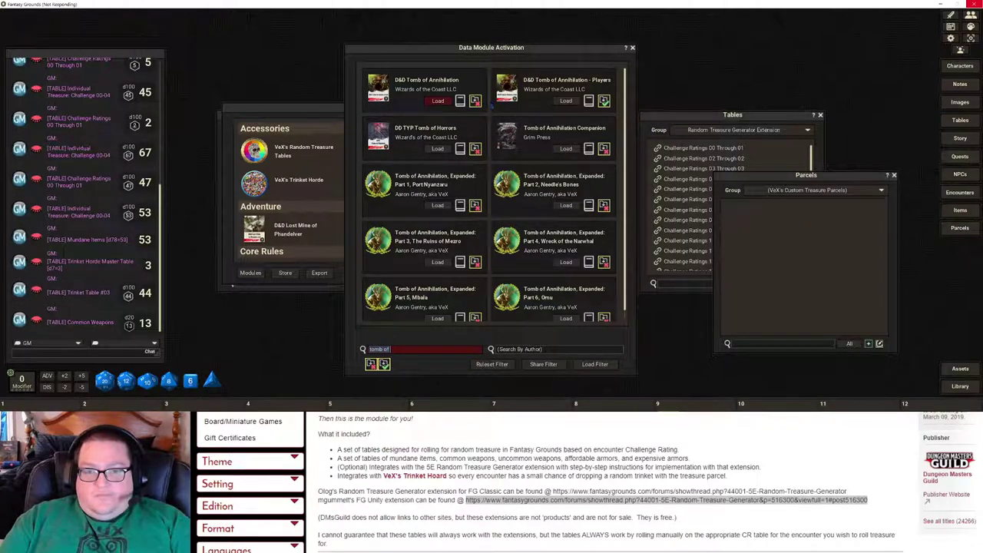
{"action": "left_click", "coordinate": [632, 48]}
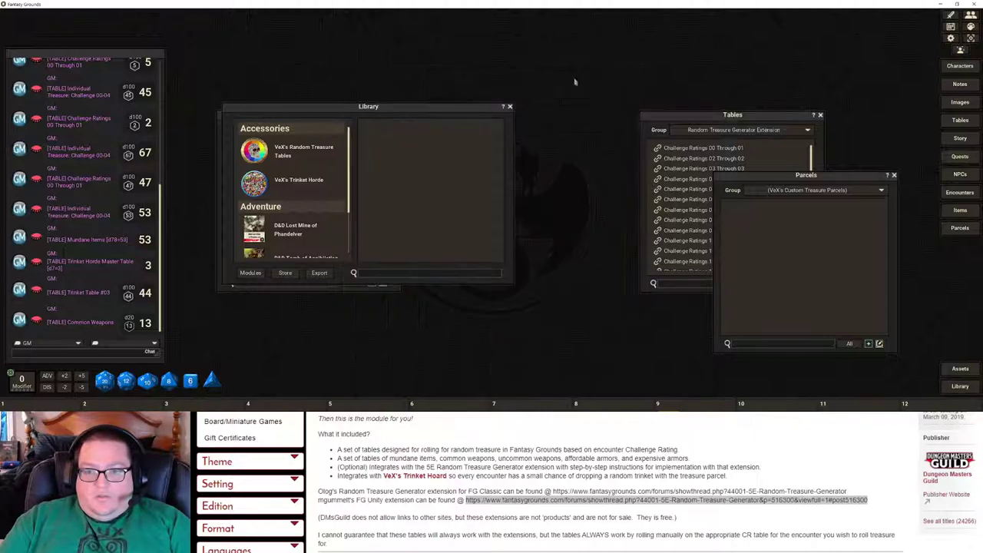
{"action": "left_click", "coordinate": [510, 107]}
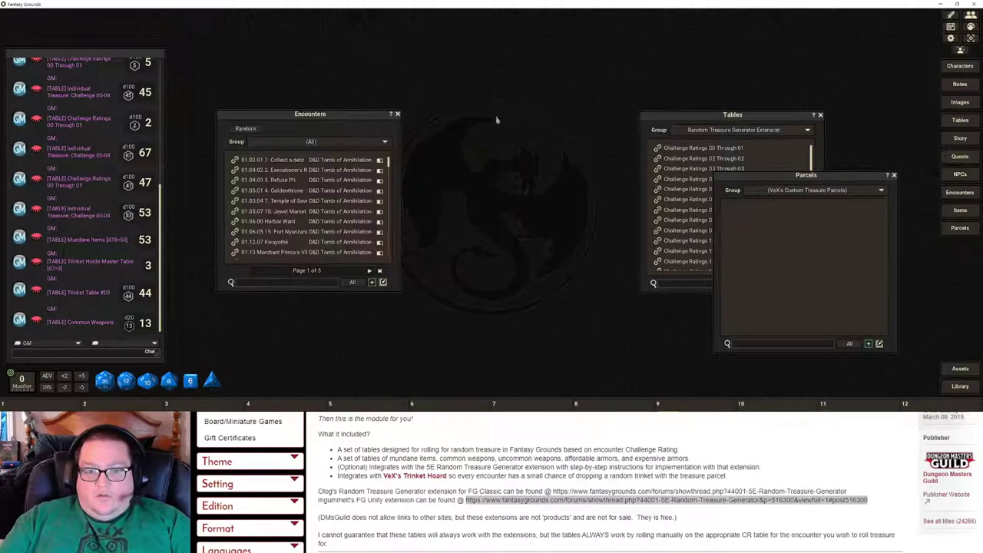
Switch Encounters to Tomb of Annihilation - Chapter 5 and open Death God's Nursery, enlarged to show all creatures.
{"action": "left_click", "coordinate": [291, 149]}
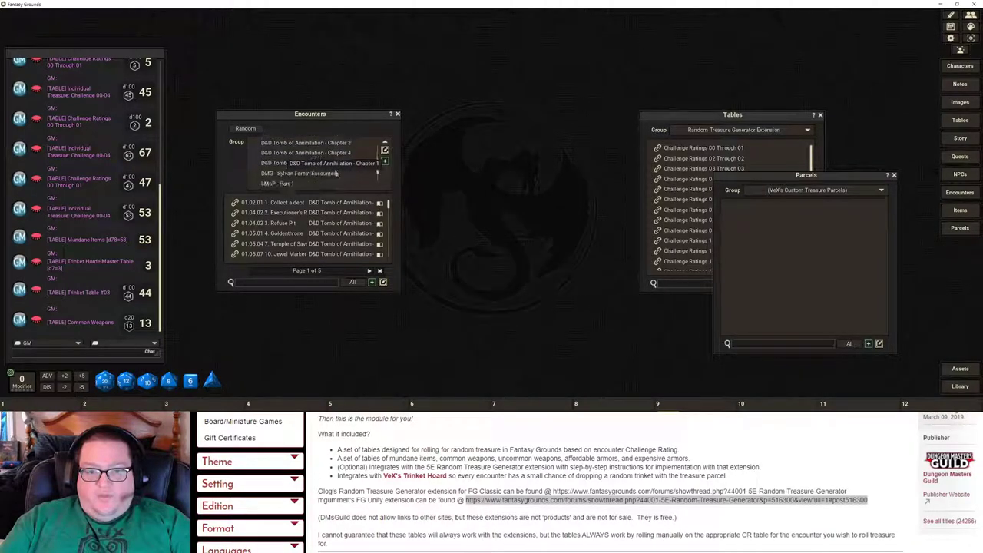
{"action": "left_click", "coordinate": [335, 175]}
{"action": "scroll", "coordinate": [292, 211], "scroll_direction": "down", "scroll_amount": 8}
{"action": "scroll", "coordinate": [340, 232], "scroll_direction": "down", "scroll_amount": 10}
{"action": "scroll", "coordinate": [340, 232], "scroll_direction": "down", "scroll_amount": 10}
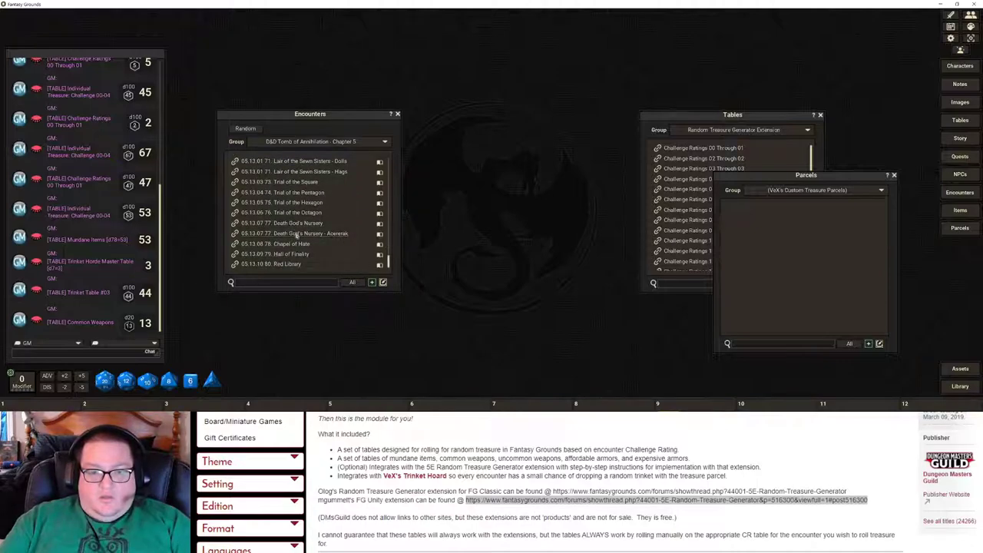
{"action": "left_click", "coordinate": [296, 233]}
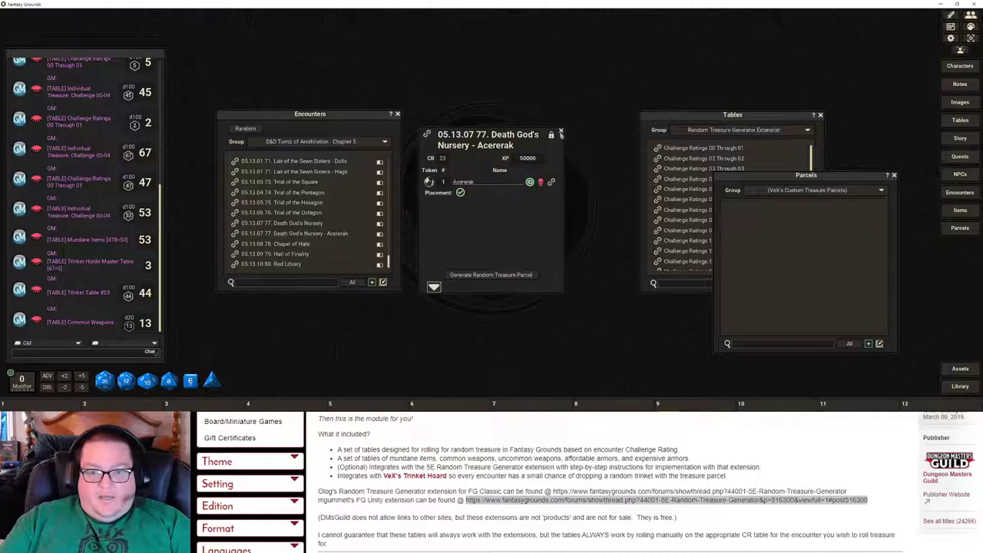
{"action": "left_click", "coordinate": [560, 133]}
{"action": "left_click", "coordinate": [281, 222]}
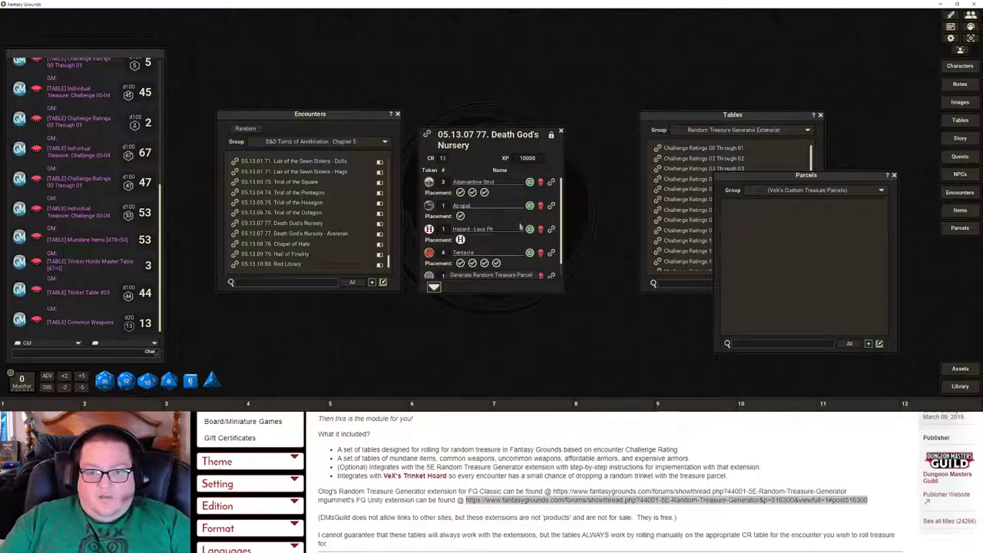
{"action": "scroll", "coordinate": [520, 226], "scroll_direction": "down", "scroll_amount": 1}
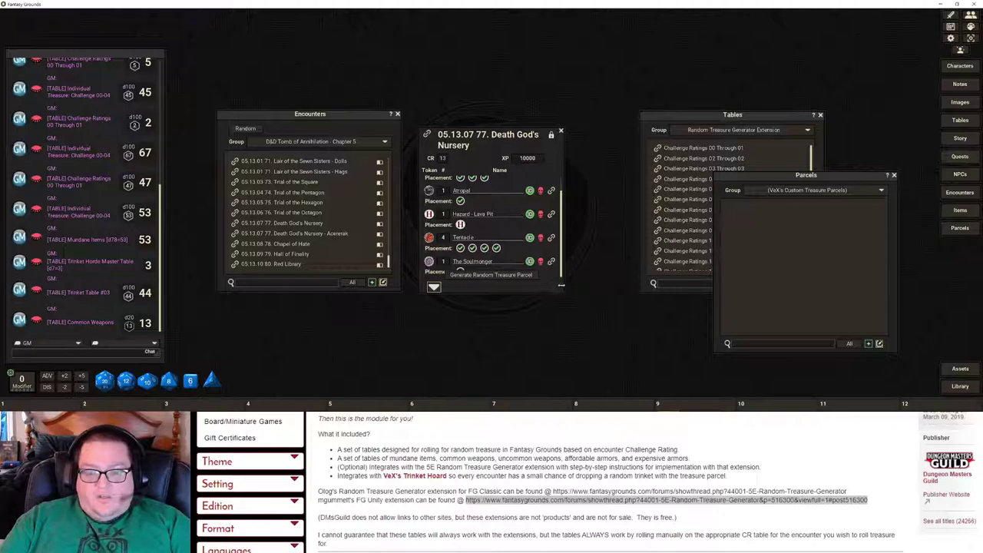
{"action": "left_click_drag", "start_coordinate": [562, 292], "coordinate": [563, 327]}
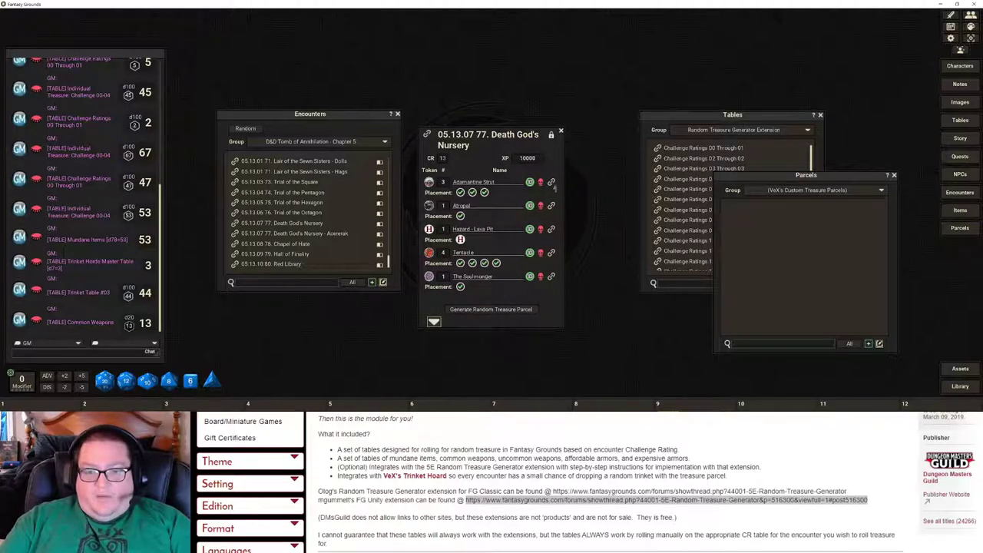
View the Adamantine Strut, Atropal, Lava Pit, Tentacle and Soulmonger sheets, then close the encounter.
{"action": "left_click", "coordinate": [552, 182]}
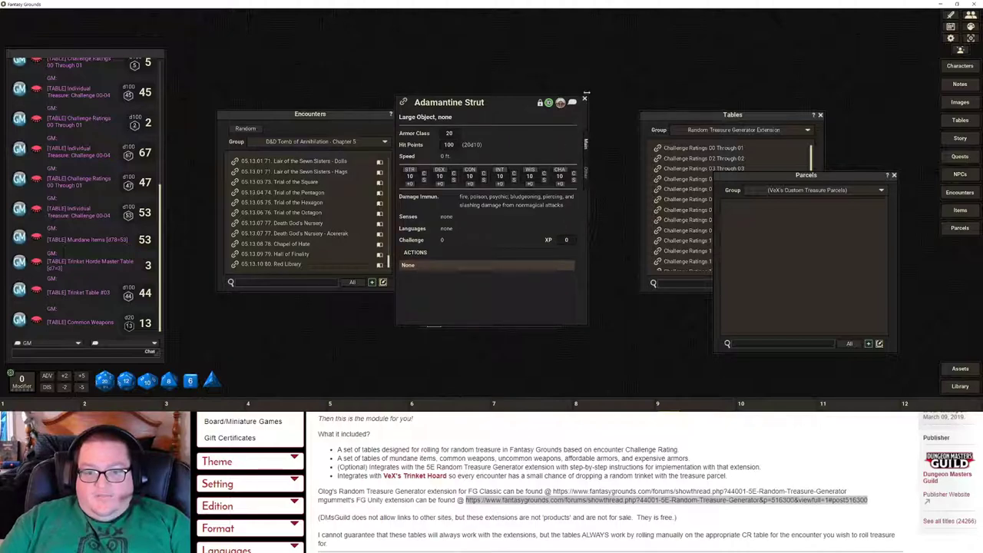
{"action": "left_click", "coordinate": [584, 101]}
{"action": "left_click", "coordinate": [548, 205]}
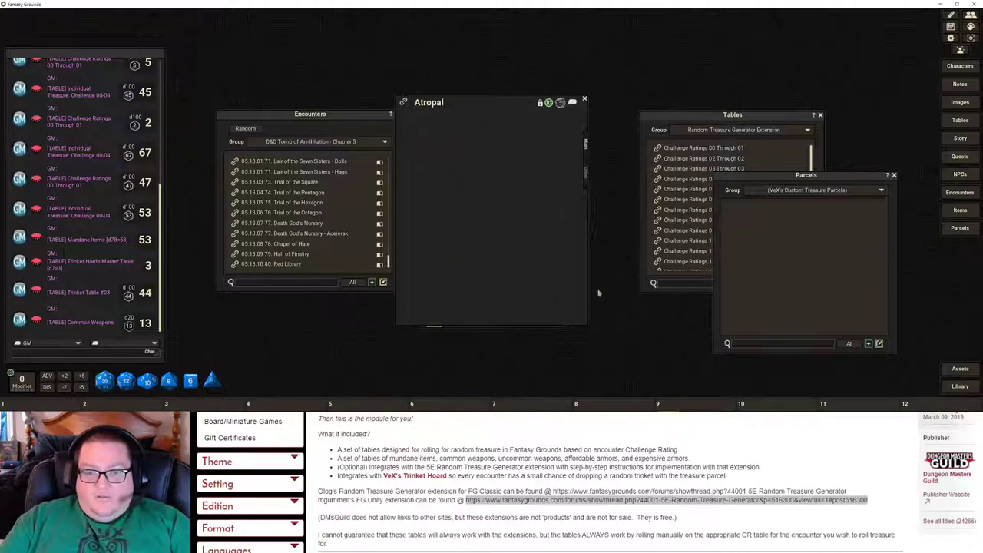
{"action": "left_click", "coordinate": [584, 99]}
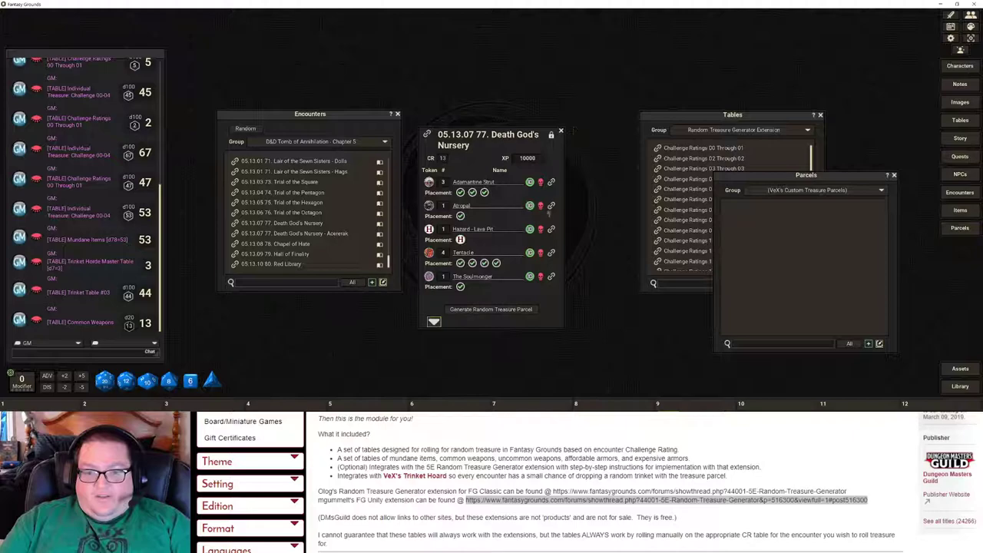
{"action": "left_click", "coordinate": [549, 230]}
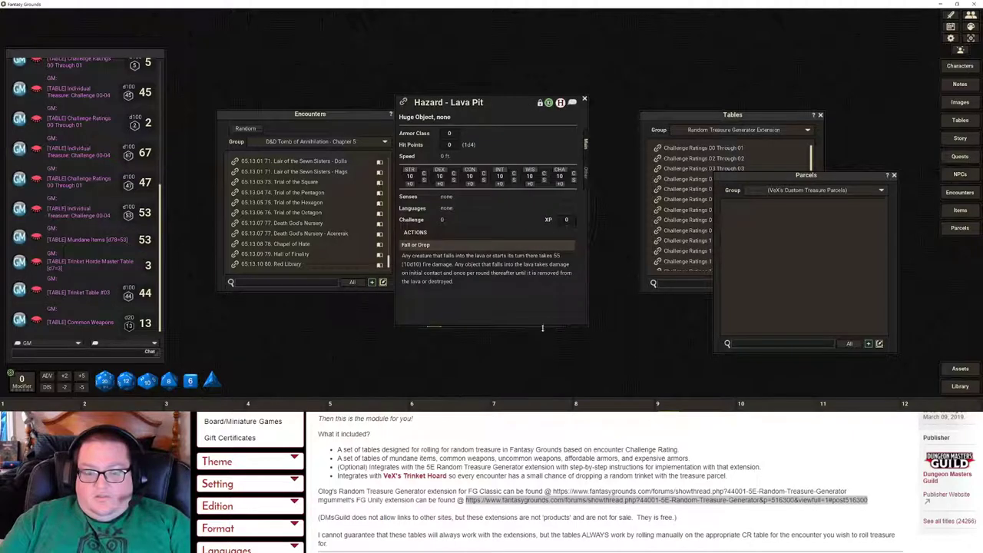
{"action": "left_click", "coordinate": [584, 99]}
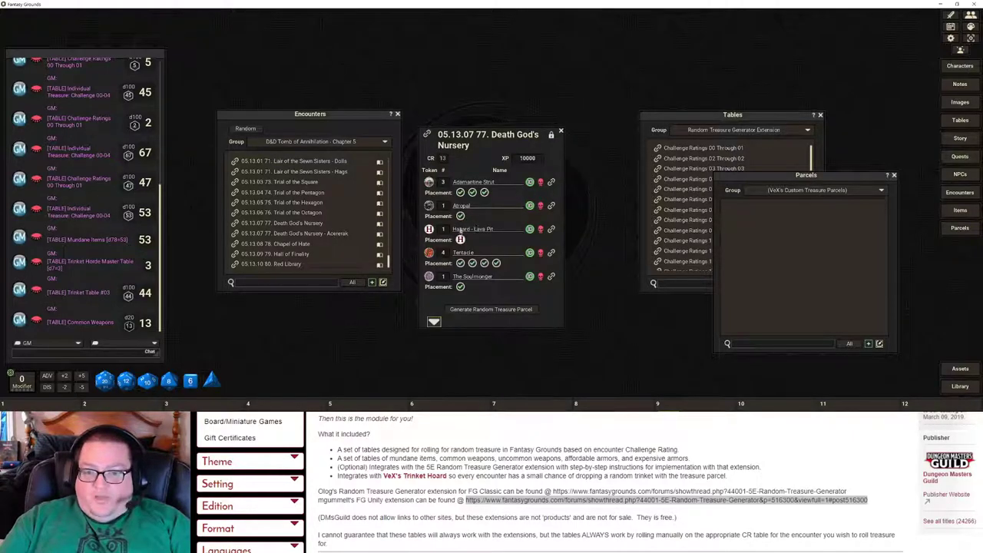
{"action": "left_click", "coordinate": [550, 251]}
{"action": "left_click", "coordinate": [587, 101]}
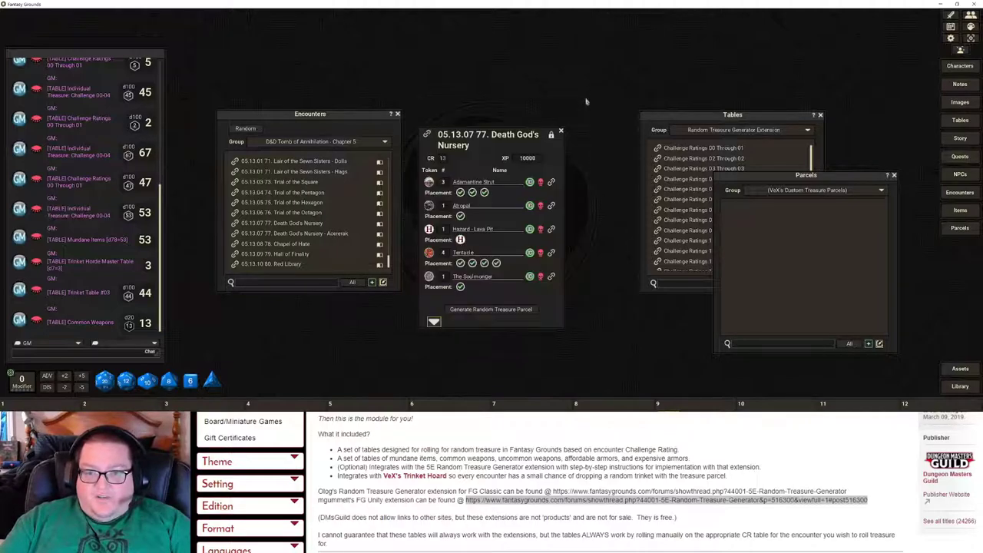
{"action": "left_click", "coordinate": [563, 91]}
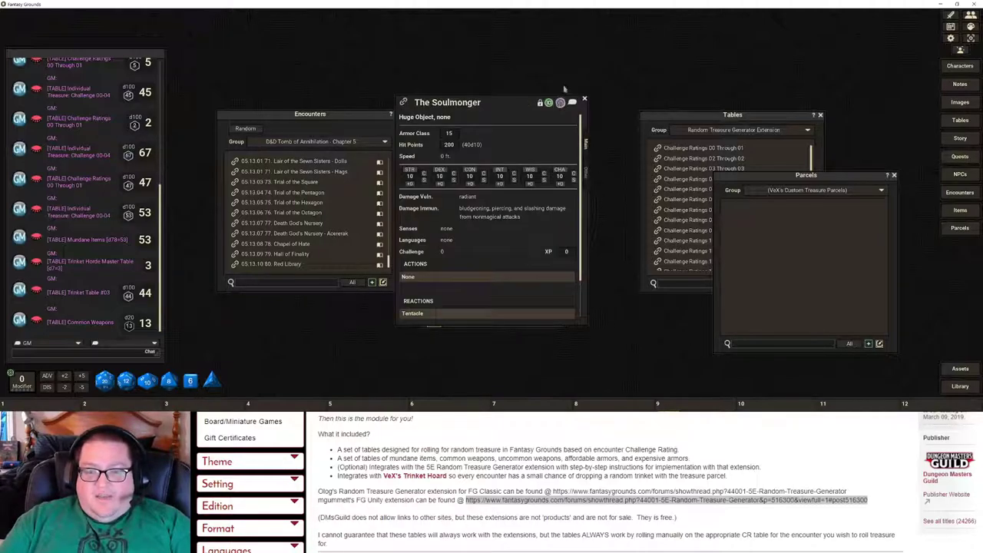
{"action": "left_click", "coordinate": [585, 100]}
{"action": "left_click", "coordinate": [559, 134]}
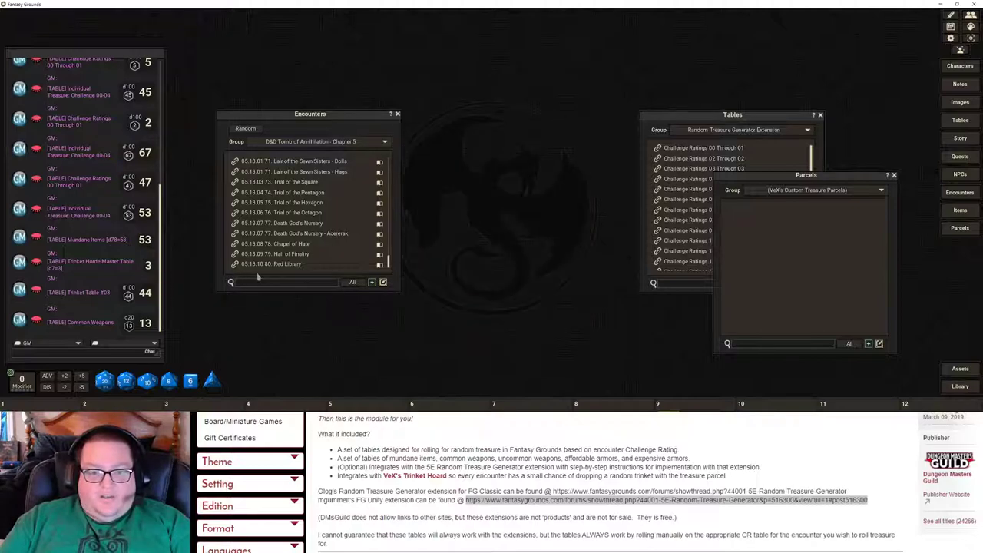
{"action": "left_click", "coordinate": [300, 244]}
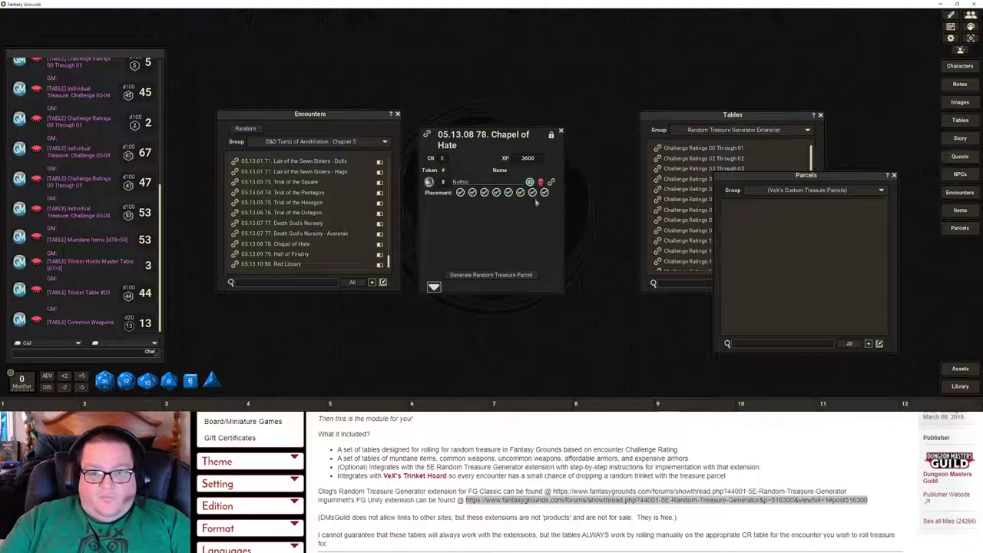
{"action": "left_click", "coordinate": [550, 182]}
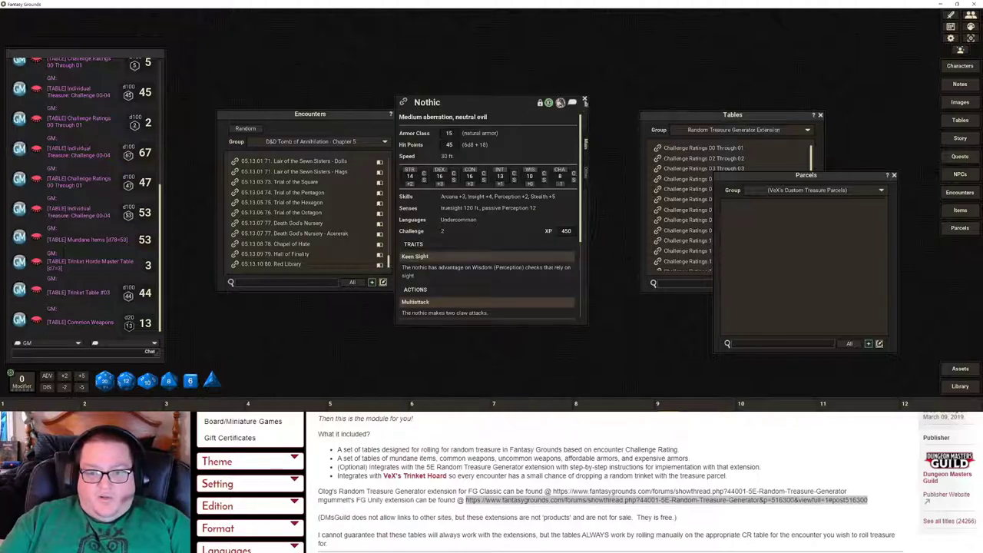
{"action": "left_click", "coordinate": [585, 100]}
{"action": "left_click", "coordinate": [568, 137]}
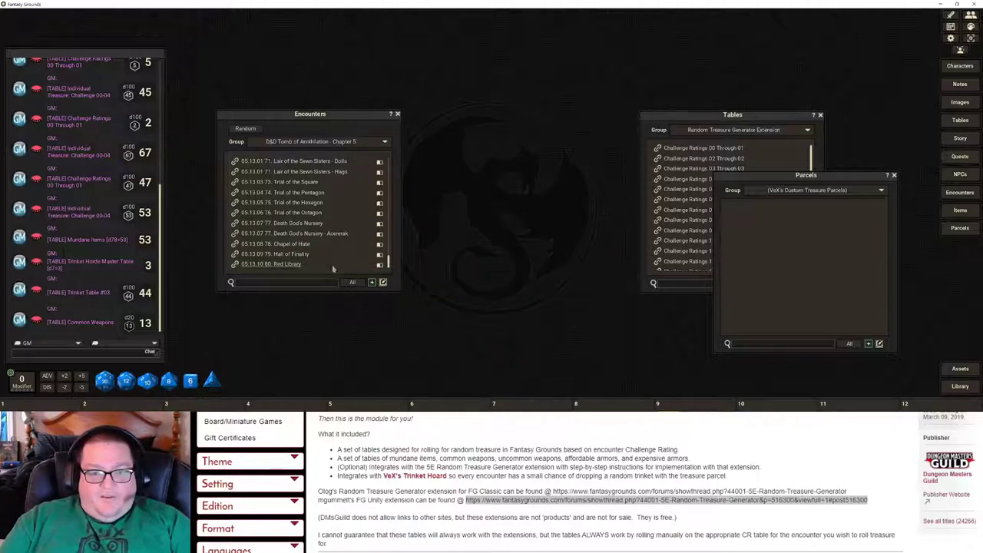
{"action": "left_click", "coordinate": [235, 264]}
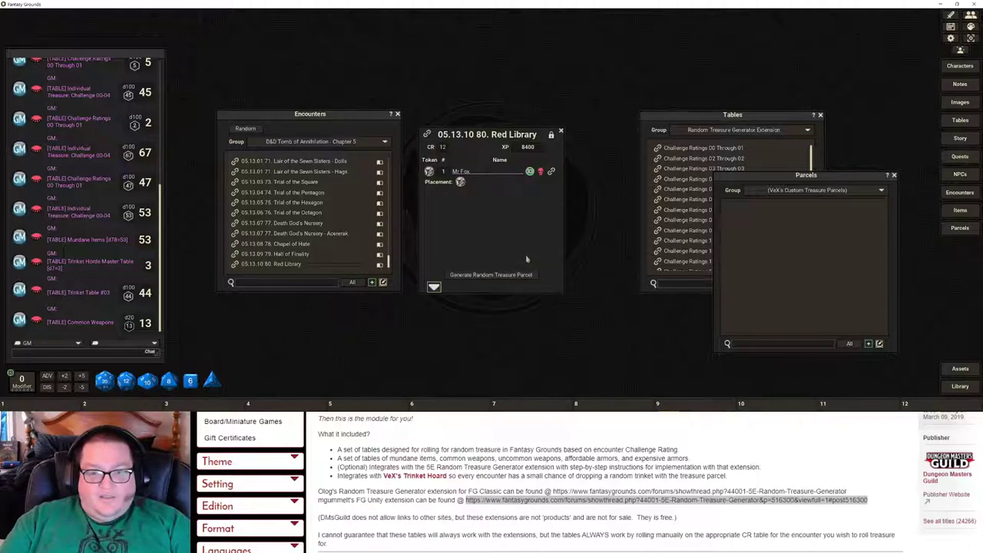
{"action": "left_click", "coordinate": [561, 134]}
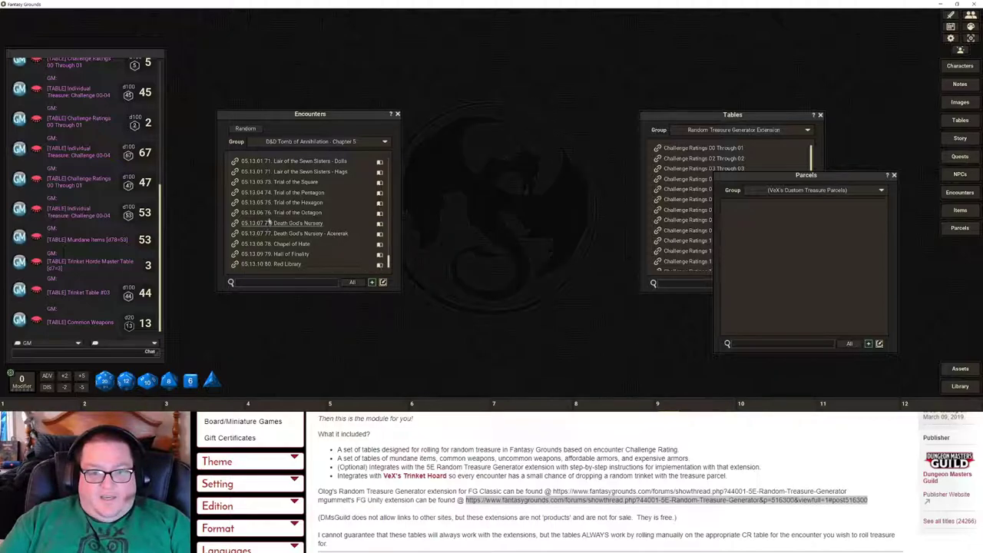
{"action": "scroll", "coordinate": [291, 201], "scroll_direction": "up", "scroll_amount": 1}
{"action": "scroll", "coordinate": [291, 200], "scroll_direction": "up", "scroll_amount": 5}
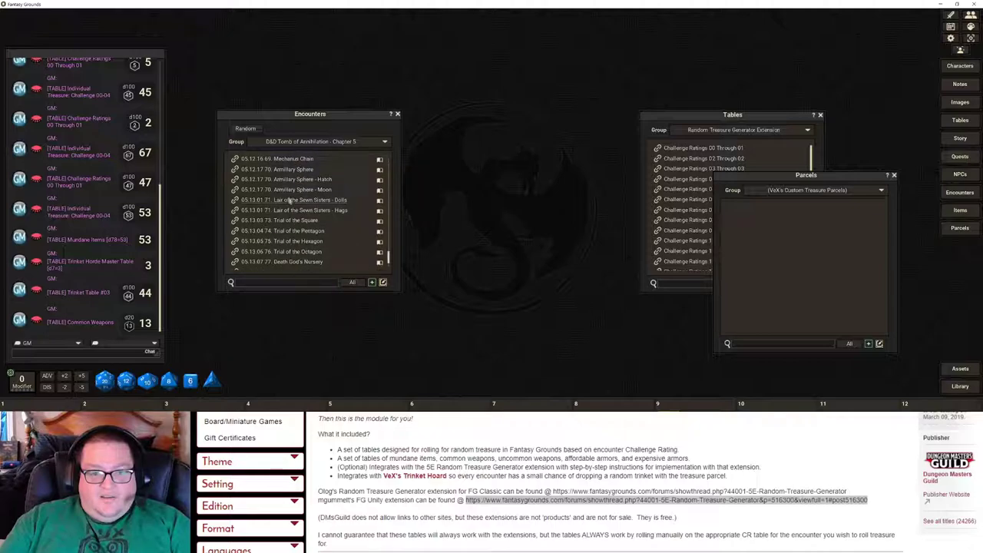
{"action": "left_click", "coordinate": [291, 196]}
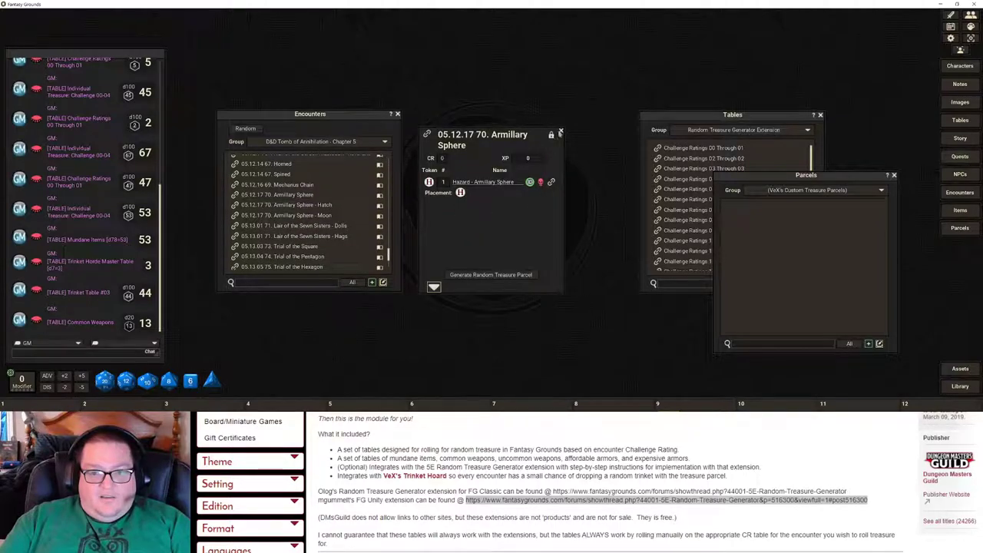
{"action": "left_click", "coordinate": [551, 141]}
{"action": "left_click", "coordinate": [290, 176]}
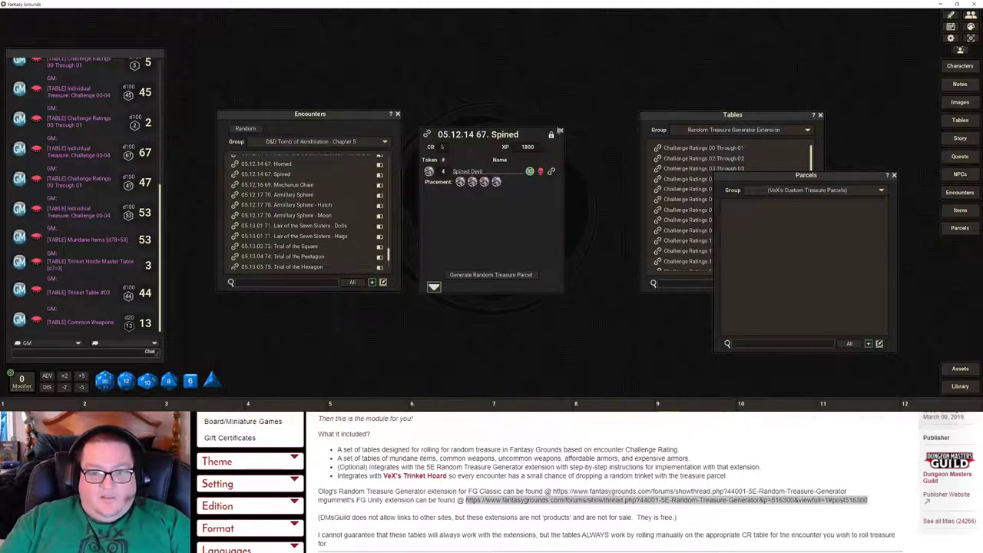
{"action": "left_click", "coordinate": [558, 131]}
{"action": "scroll", "coordinate": [281, 190], "scroll_direction": "up", "scroll_amount": 4}
{"action": "left_click", "coordinate": [285, 202]}
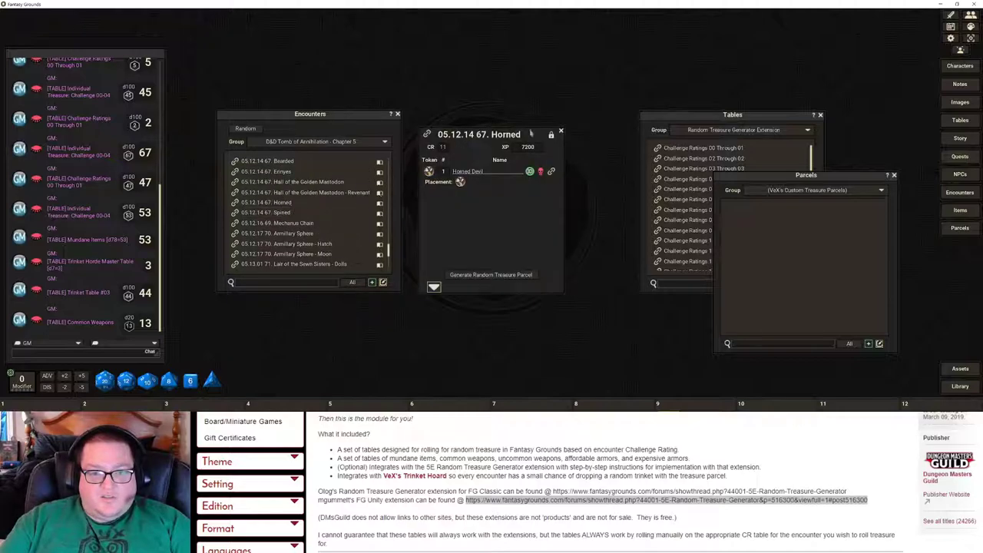
{"action": "left_click", "coordinate": [561, 131]}
{"action": "scroll", "coordinate": [291, 182], "scroll_direction": "up", "scroll_amount": 2}
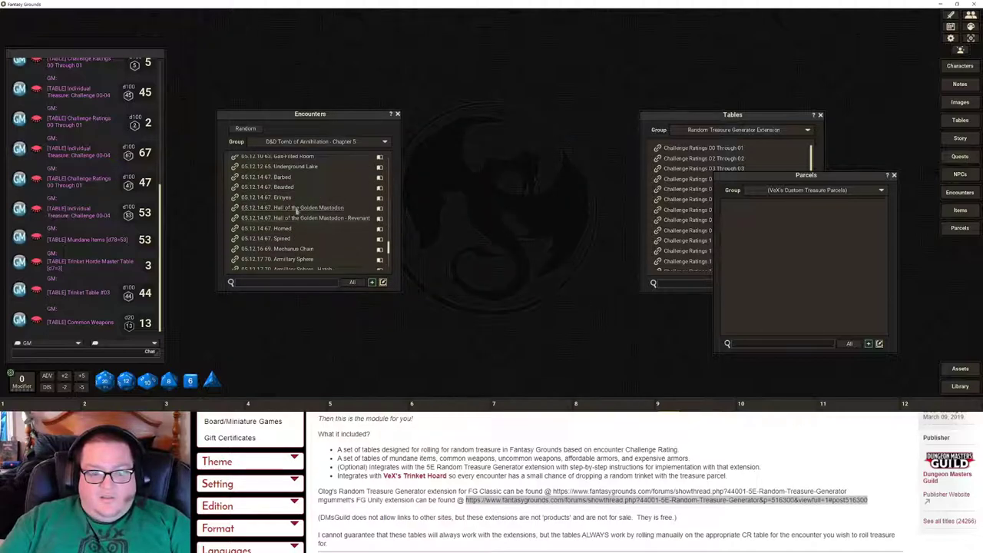
{"action": "left_click", "coordinate": [296, 207]}
{"action": "left_click", "coordinate": [561, 131]}
{"action": "scroll", "coordinate": [281, 215], "scroll_direction": "up", "scroll_amount": 5}
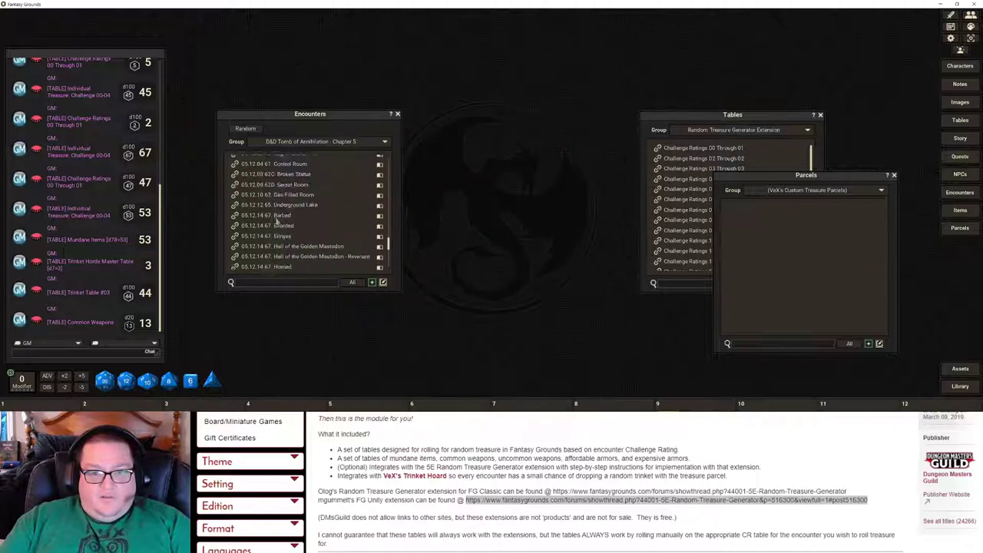
{"action": "left_click", "coordinate": [280, 217]}
{"action": "left_click", "coordinate": [560, 132]}
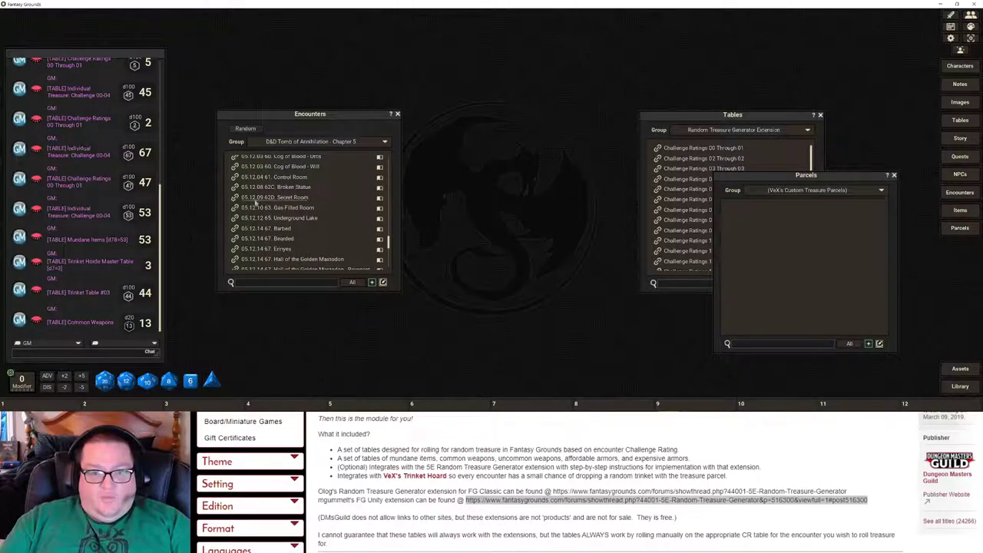
{"action": "scroll", "coordinate": [291, 184], "scroll_direction": "up", "scroll_amount": 5}
{"action": "scroll", "coordinate": [291, 184], "scroll_direction": "up", "scroll_amount": 6}
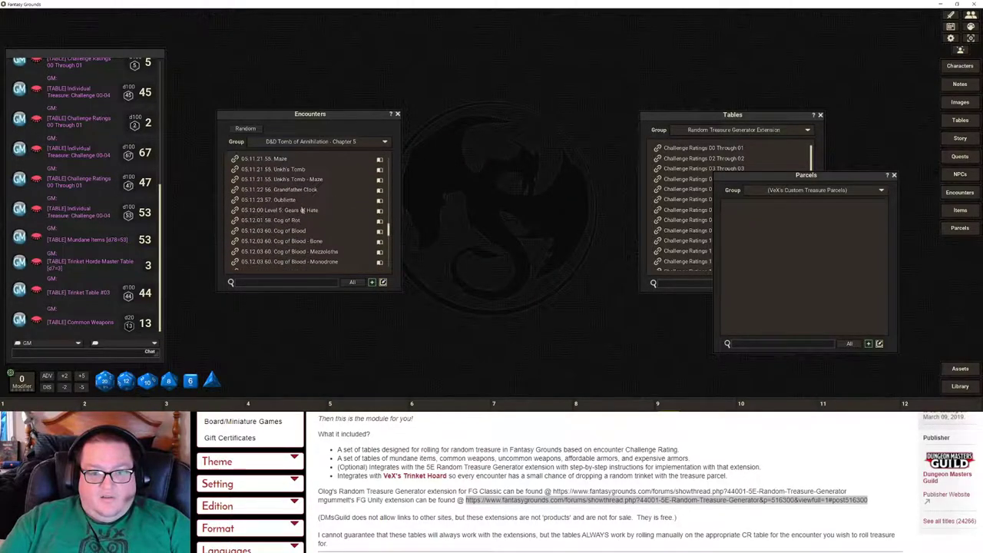
{"action": "scroll", "coordinate": [316, 225], "scroll_direction": "up", "scroll_amount": 2}
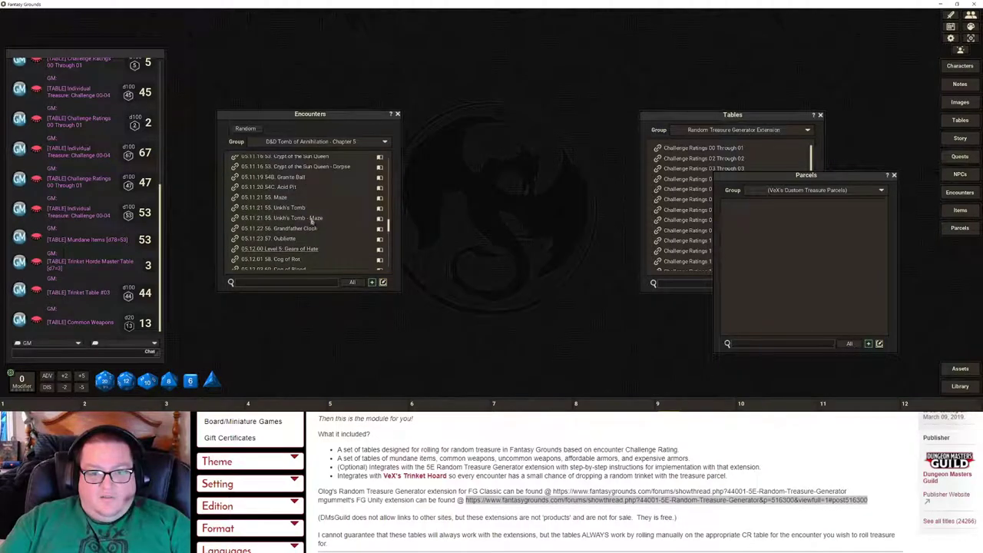
{"action": "left_click", "coordinate": [296, 208]}
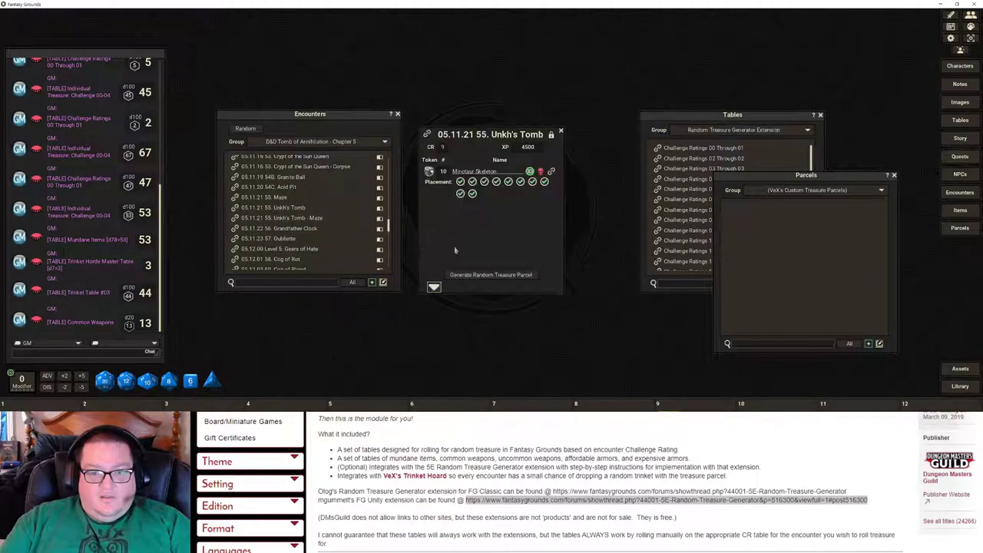
{"action": "left_click", "coordinate": [561, 132]}
{"action": "scroll", "coordinate": [281, 217], "scroll_direction": "up", "scroll_amount": 1}
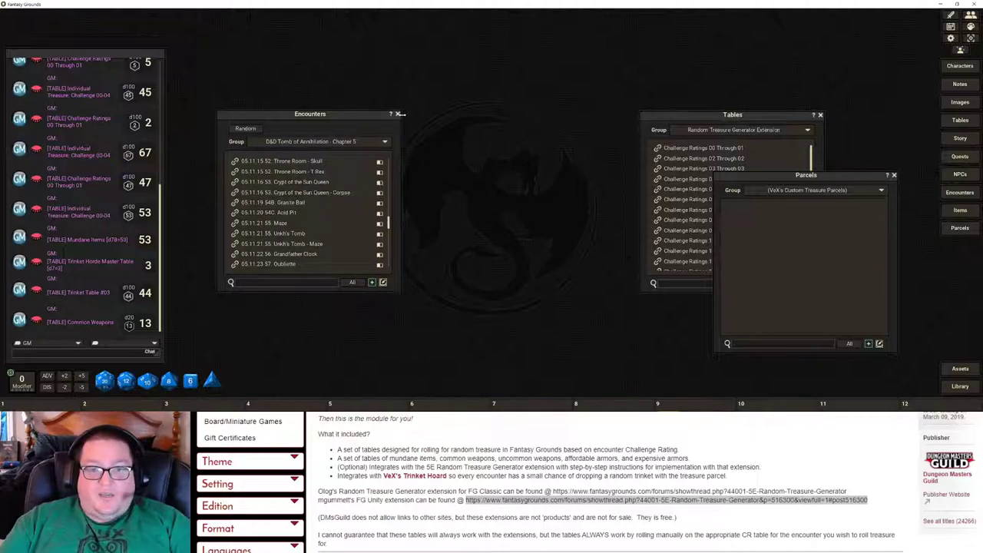
Unload the Tomb of Annihilation and Lost Mine of Phandelver modules from the Loaded list.
{"action": "left_click", "coordinate": [317, 142]}
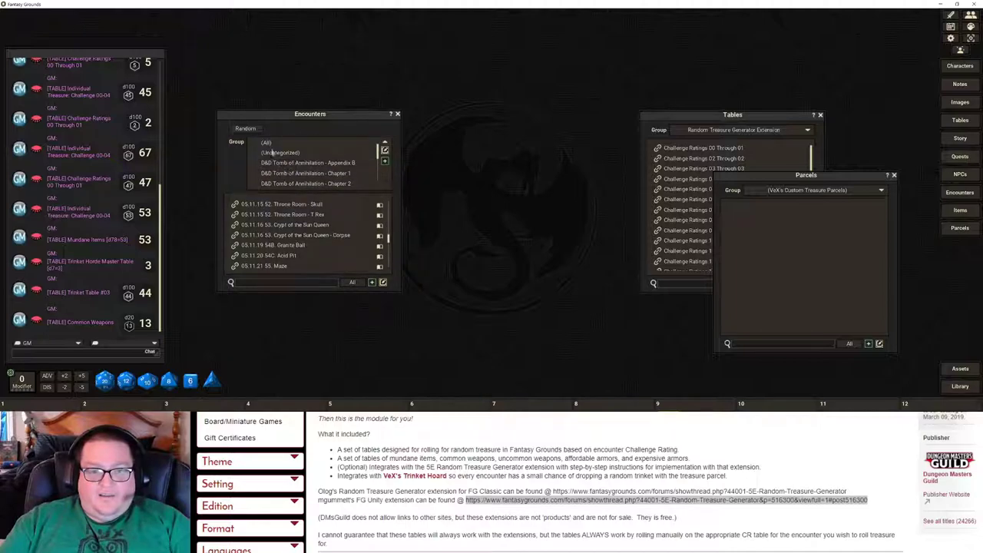
{"action": "left_click", "coordinate": [269, 143]}
{"action": "left_click", "coordinate": [398, 114]}
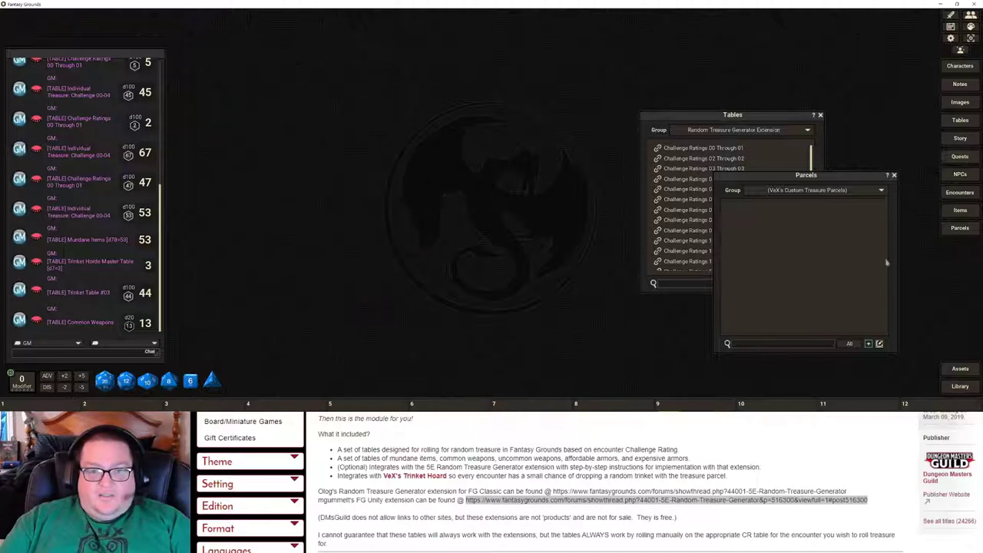
{"action": "left_click", "coordinate": [961, 193]}
{"action": "left_click", "coordinate": [960, 386]}
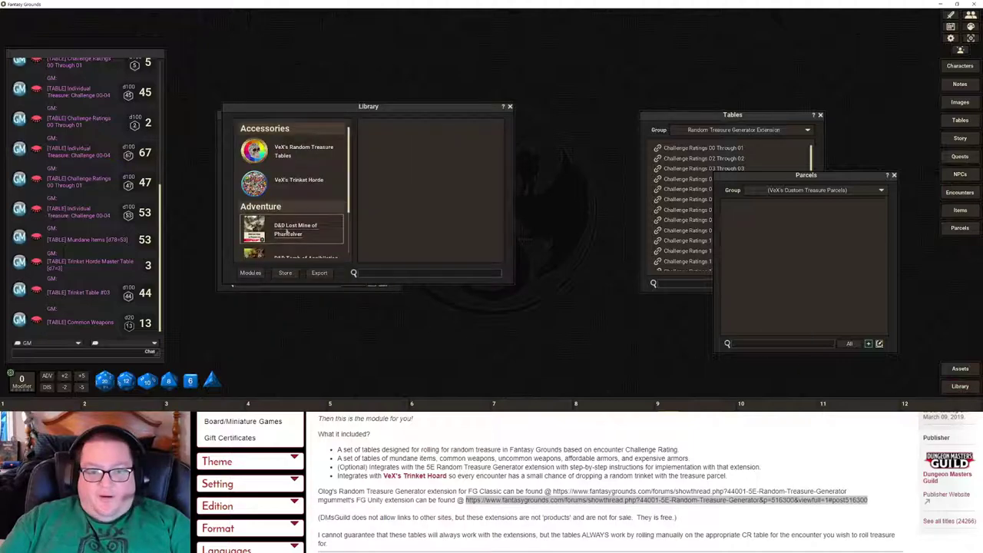
{"action": "left_click", "coordinate": [250, 273]}
{"action": "left_click", "coordinate": [603, 365]}
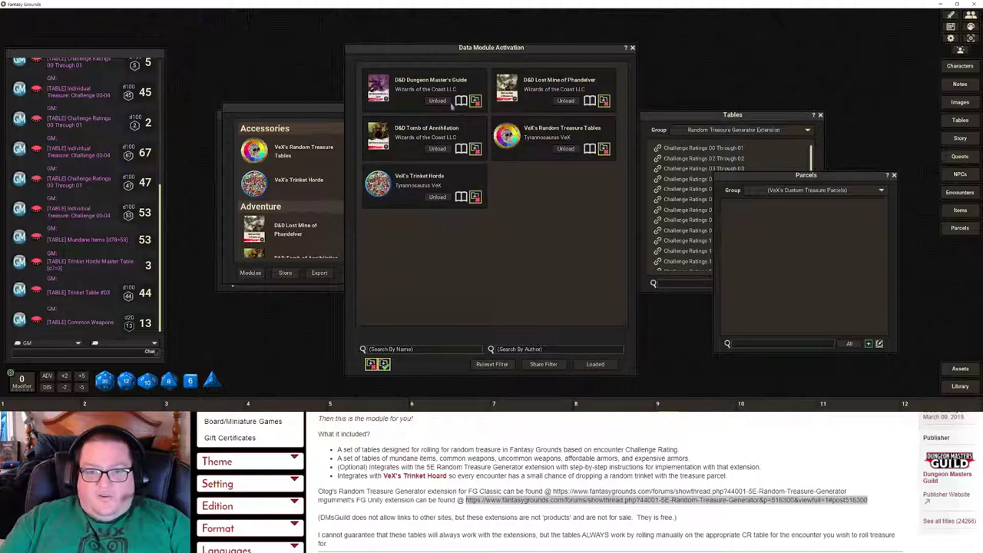
{"action": "left_click", "coordinate": [435, 148]}
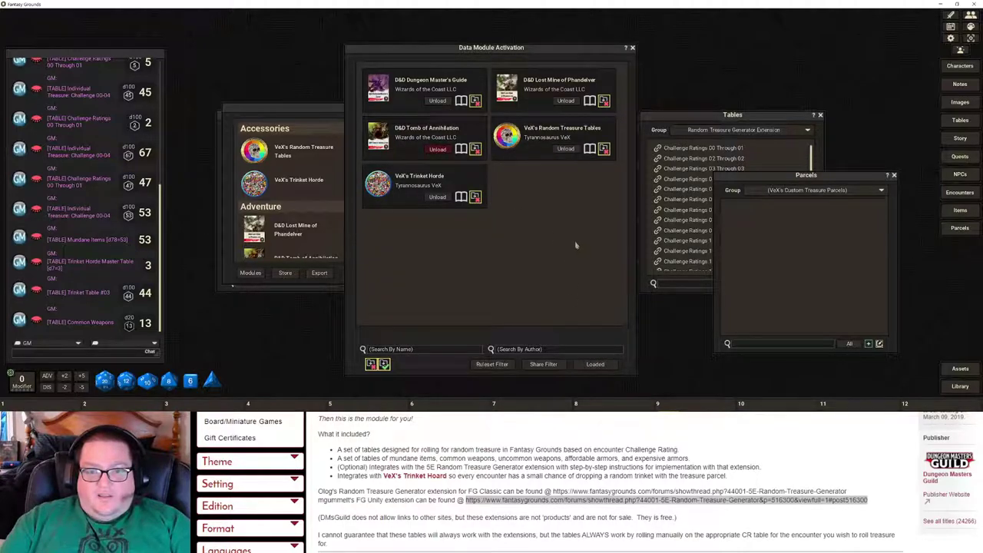
{"action": "left_click", "coordinate": [566, 101]}
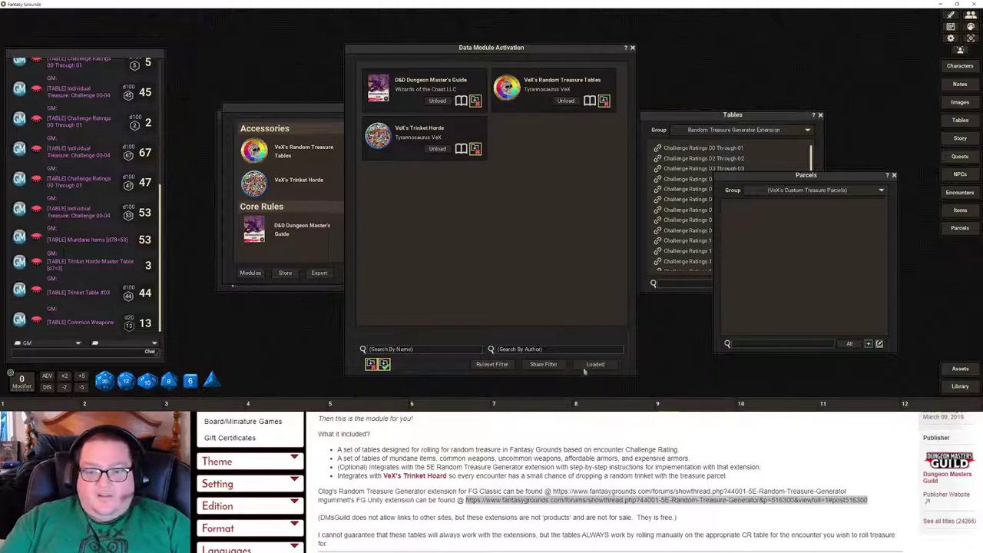
Search the unloaded modules for 'monster' and load D&D Monster Manual.
{"action": "left_click", "coordinate": [594, 364]}
{"action": "left_click", "coordinate": [417, 352]}
{"action": "type", "text": "monster"}
{"action": "key", "text": "Return"}
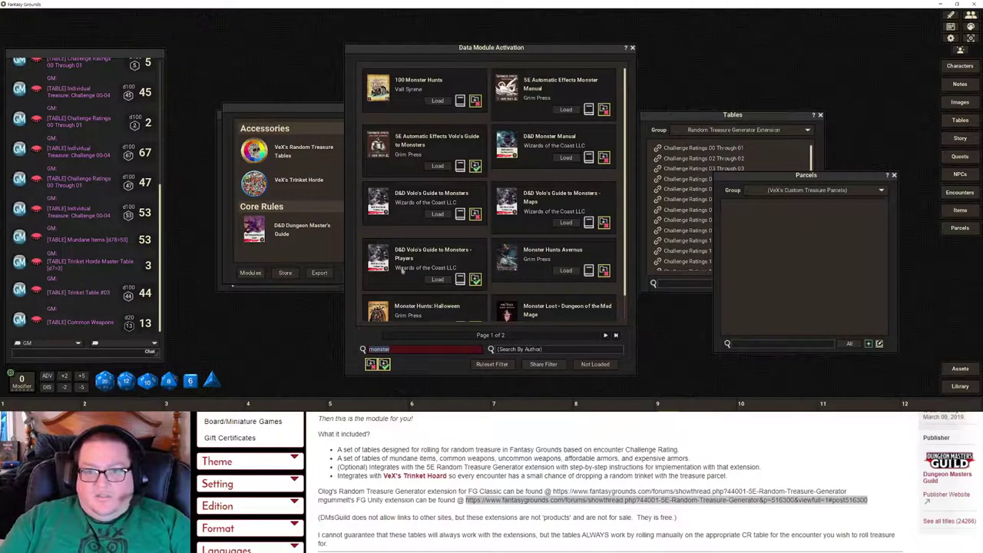
{"action": "left_click", "coordinate": [566, 158]}
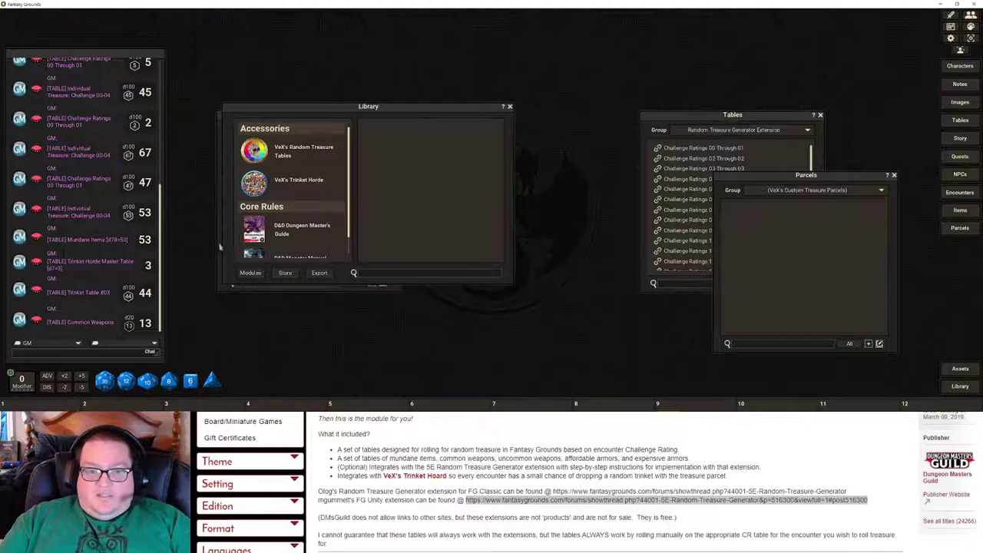
Close the Library and create a new empty encounter in the (Uncategorized) group.
{"action": "left_click", "coordinate": [509, 107]}
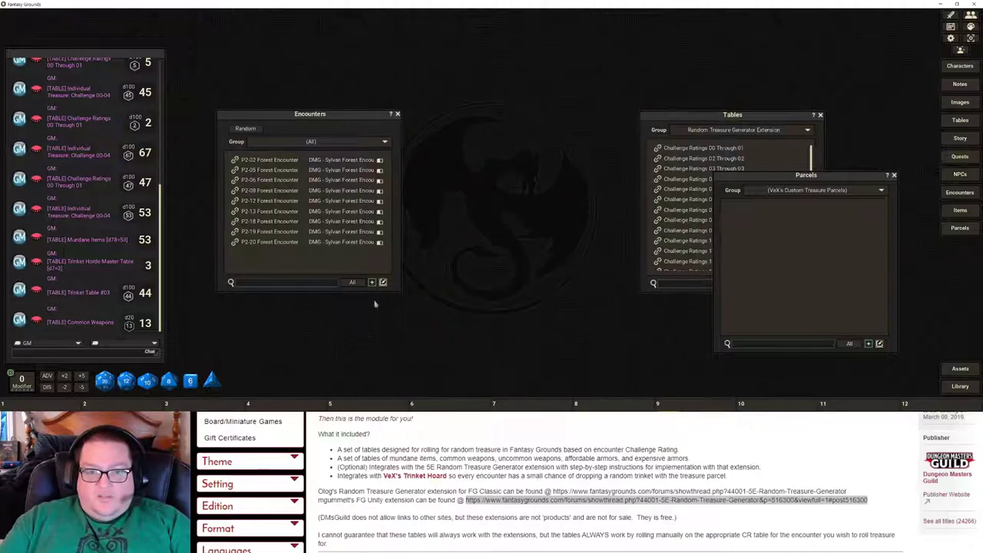
{"action": "left_click", "coordinate": [293, 145]}
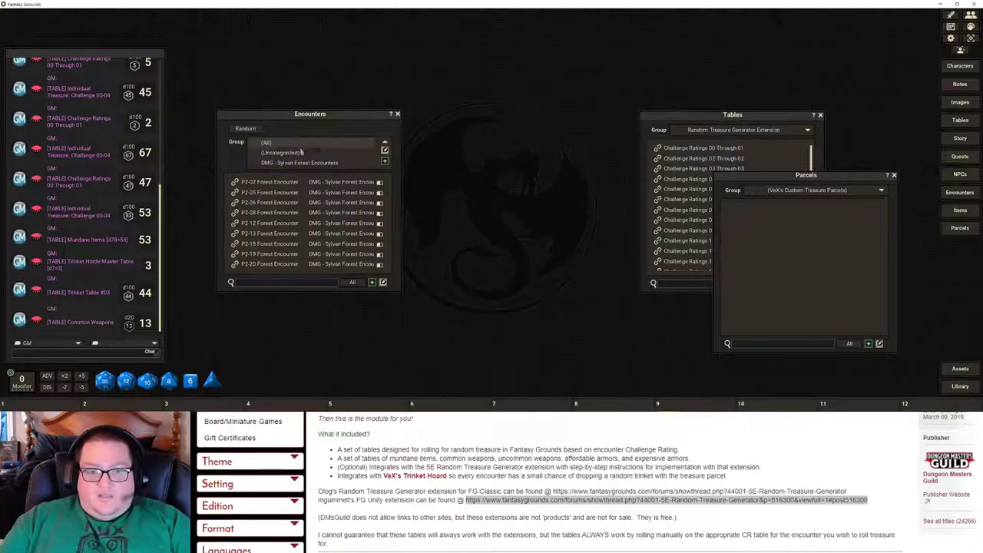
{"action": "left_click", "coordinate": [296, 152]}
{"action": "right_click", "coordinate": [293, 195]}
{"action": "left_click", "coordinate": [295, 232]}
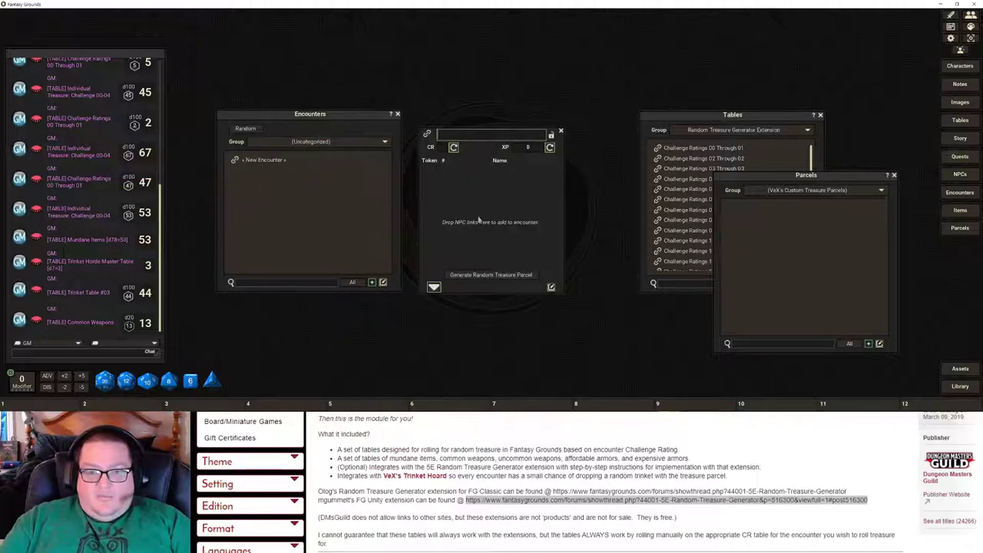
{"action": "left_click", "coordinate": [959, 175]}
Search the NPC list and add a Lich and a Beholder Zombie to the new encounter.
{"action": "left_click_drag", "start_coordinate": [453, 243], "coordinate": [655, 173]}
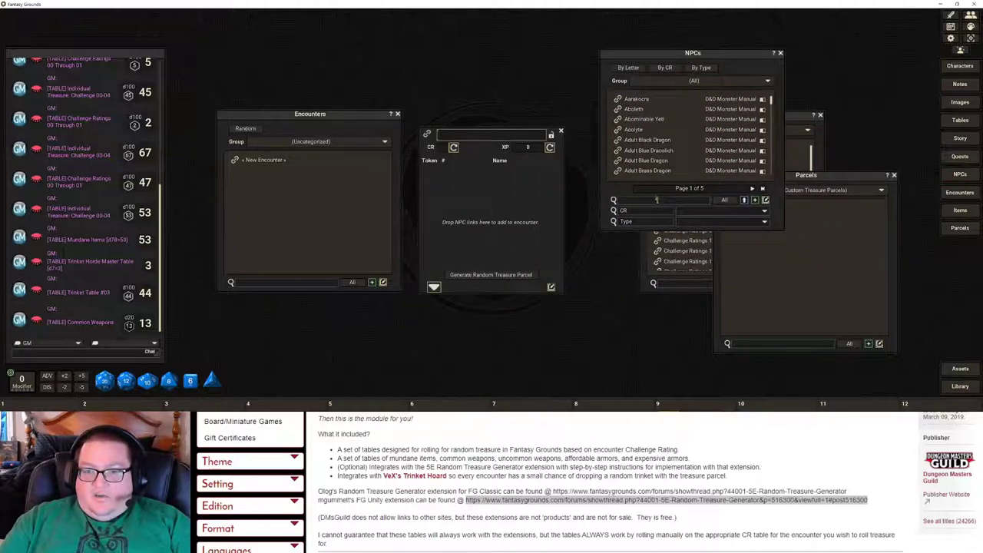
{"action": "left_click", "coordinate": [656, 200]}
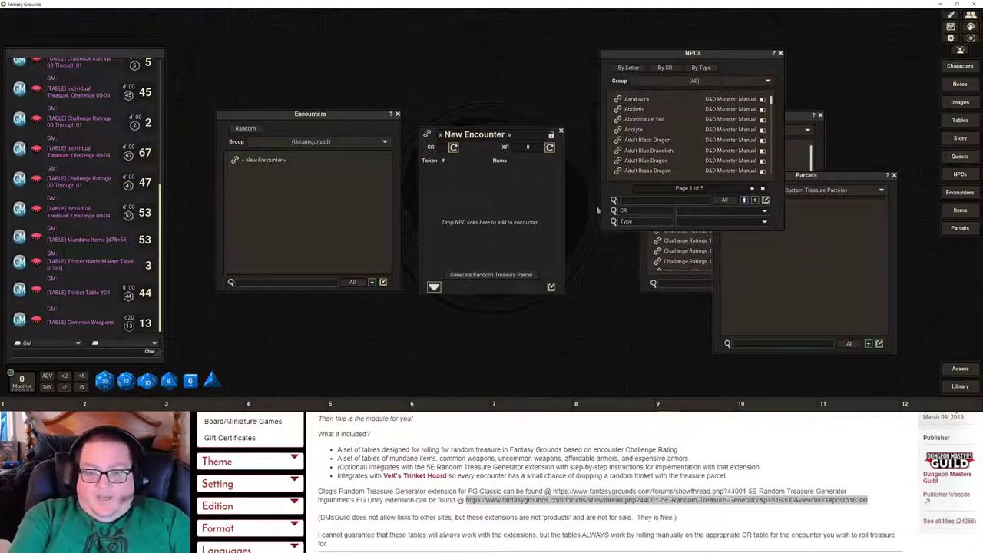
{"action": "type", "text": "lich"}
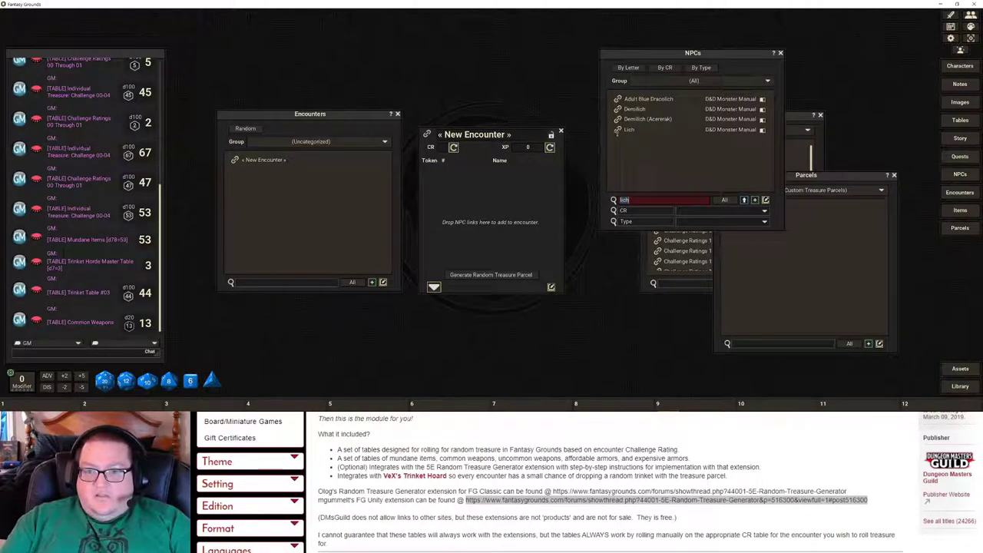
{"action": "left_click_drag", "start_coordinate": [467, 223], "coordinate": [467, 223]}
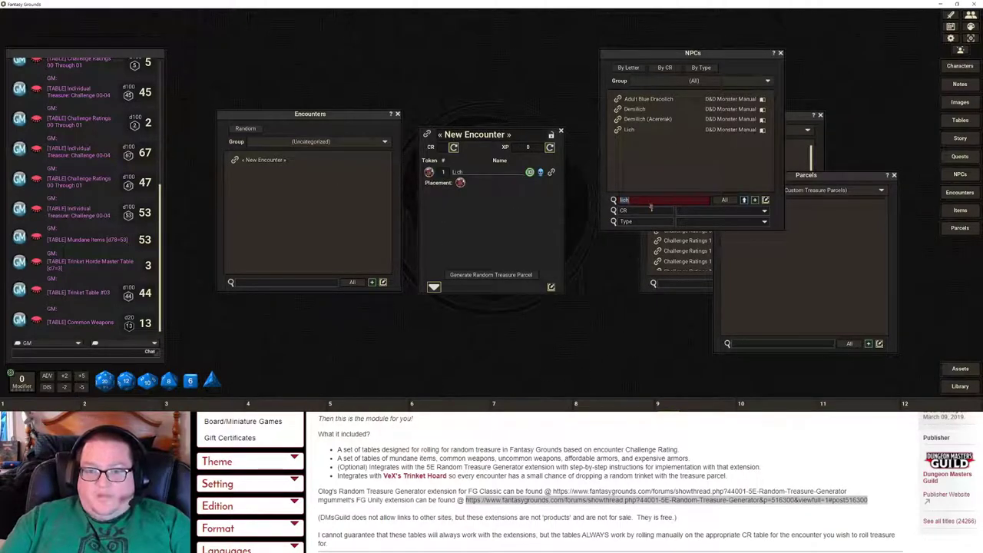
{"action": "key", "text": "ctrl+a"}
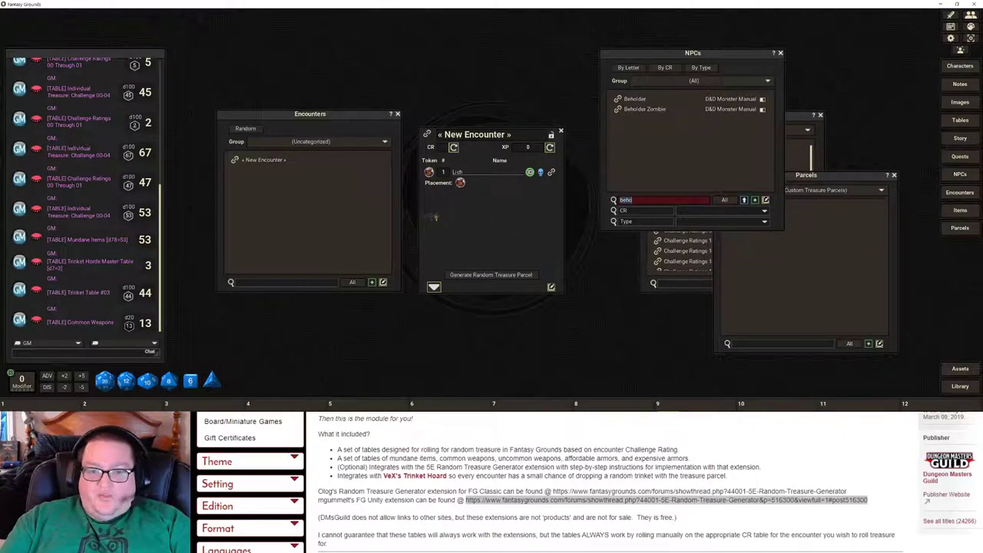
{"action": "left_click_drag", "start_coordinate": [434, 217], "coordinate": [436, 215]}
Add three Skeletons, two Minotaur Skeletons and three Ghouls to the encounter.
{"action": "key", "text": "BackSpace"}
{"action": "key", "text": "BackSpace"}
{"action": "key", "text": "BackSpace"}
{"action": "type", "text": "l"}
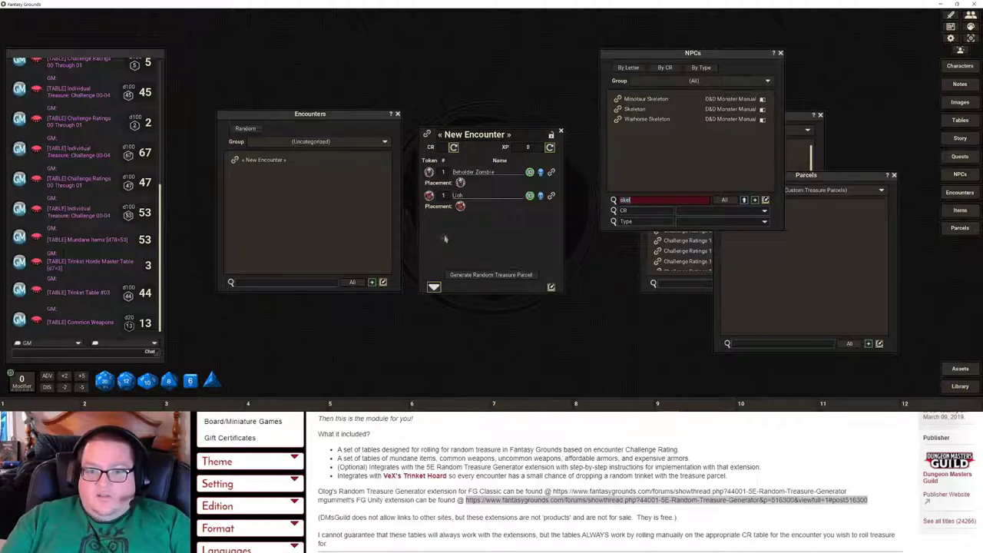
{"action": "left_click_drag", "start_coordinate": [444, 239], "coordinate": [446, 230]}
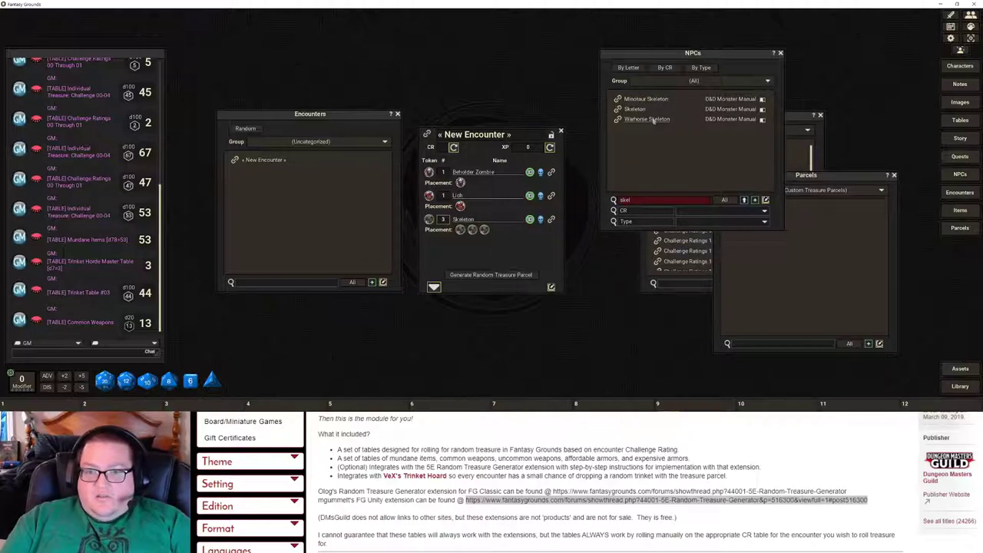
{"action": "left_click_drag", "start_coordinate": [451, 244], "coordinate": [449, 238]}
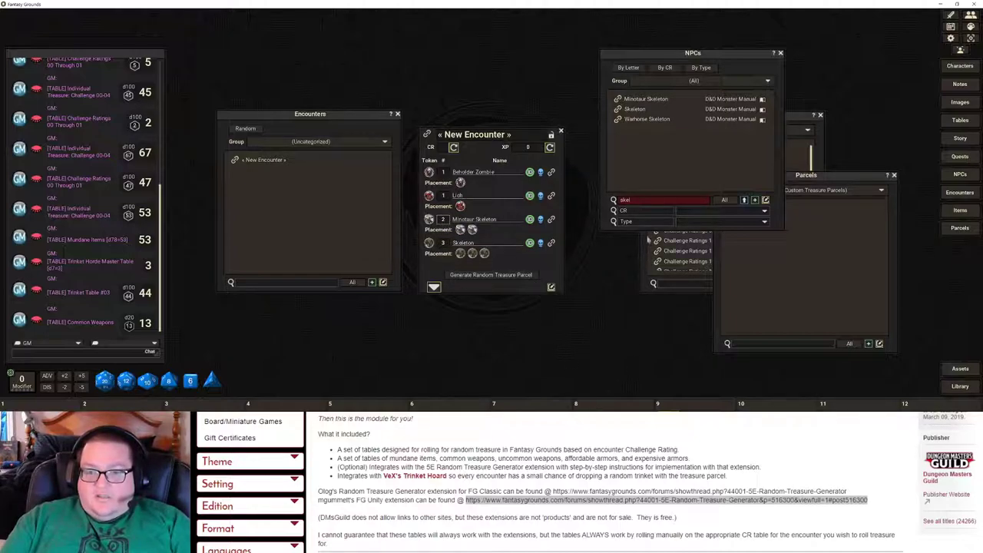
{"action": "key", "text": "shift+Home"}
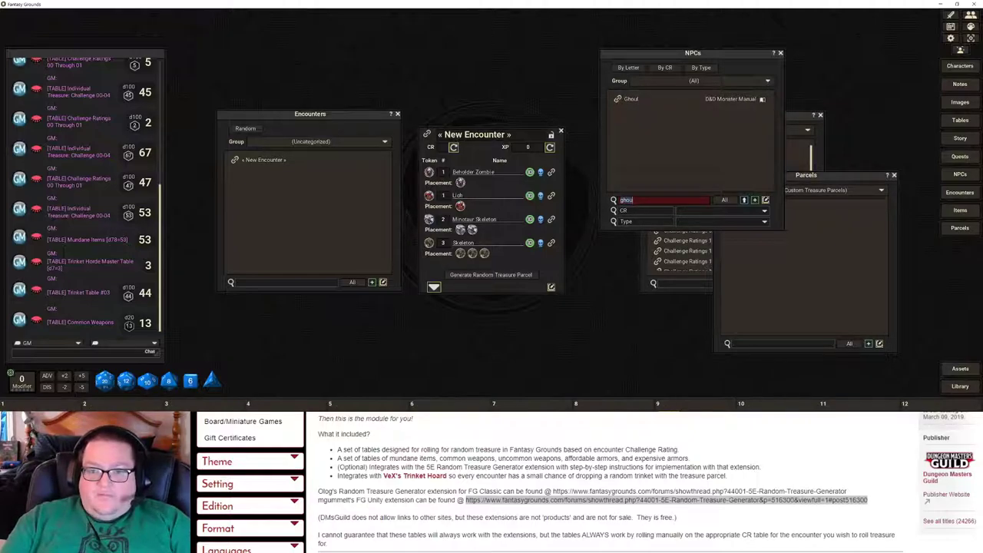
{"action": "left_click_drag", "start_coordinate": [631, 98], "coordinate": [472, 247]}
{"action": "scroll", "coordinate": [443, 195], "scroll_direction": "up", "scroll_amount": 2}
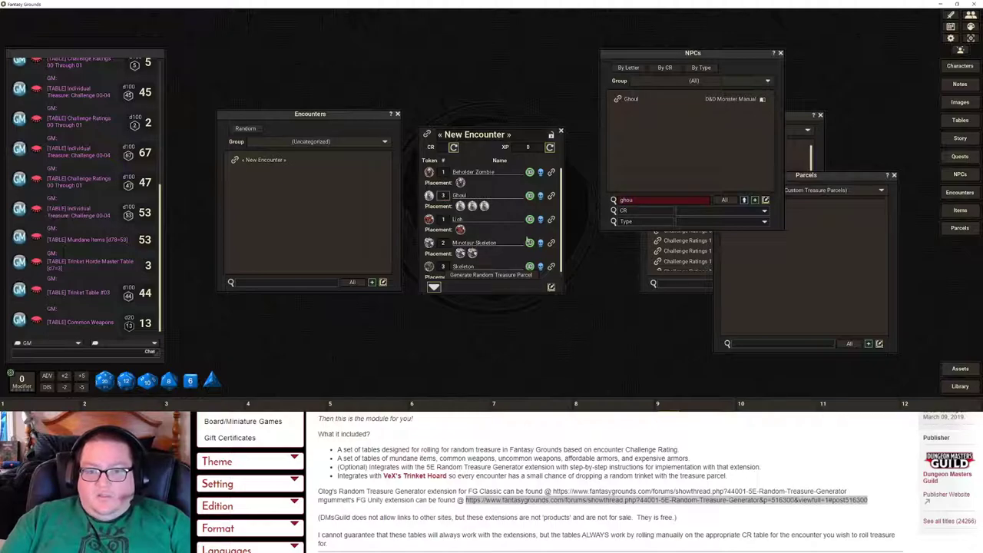
Close the NPC list, recalculate the encounter's CR and XP, and enlarge its window.
{"action": "left_click", "coordinate": [781, 53]}
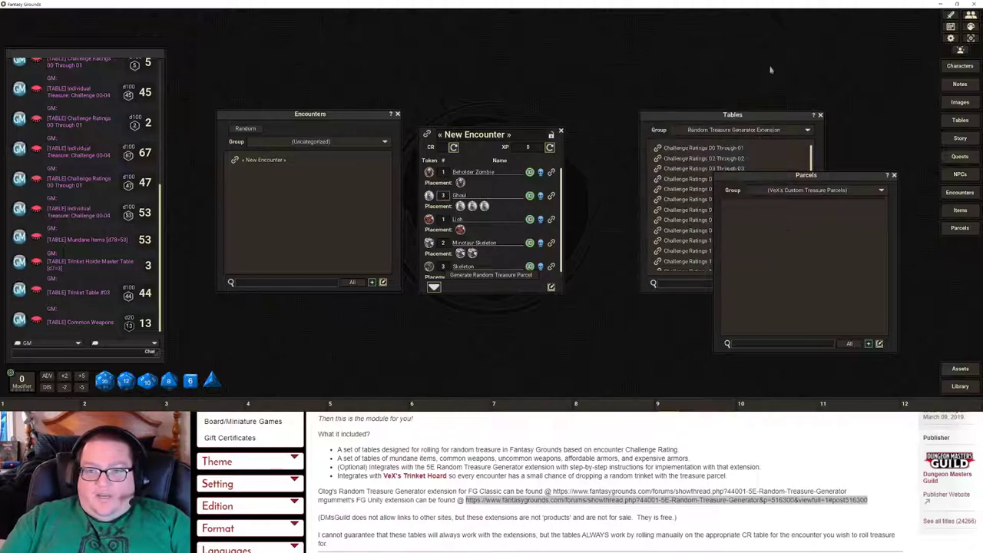
{"action": "left_click", "coordinate": [455, 148]}
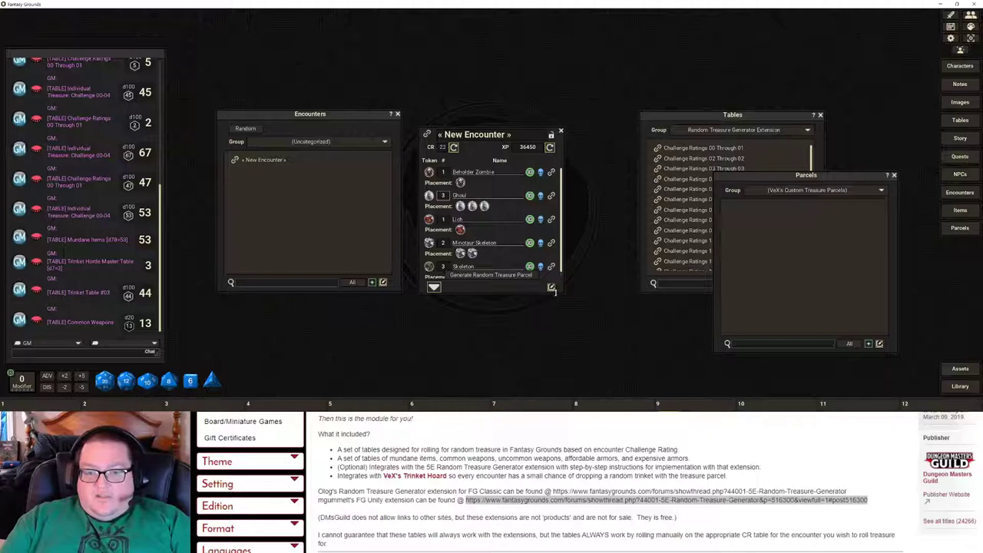
{"action": "left_click_drag", "start_coordinate": [563, 291], "coordinate": [569, 337]}
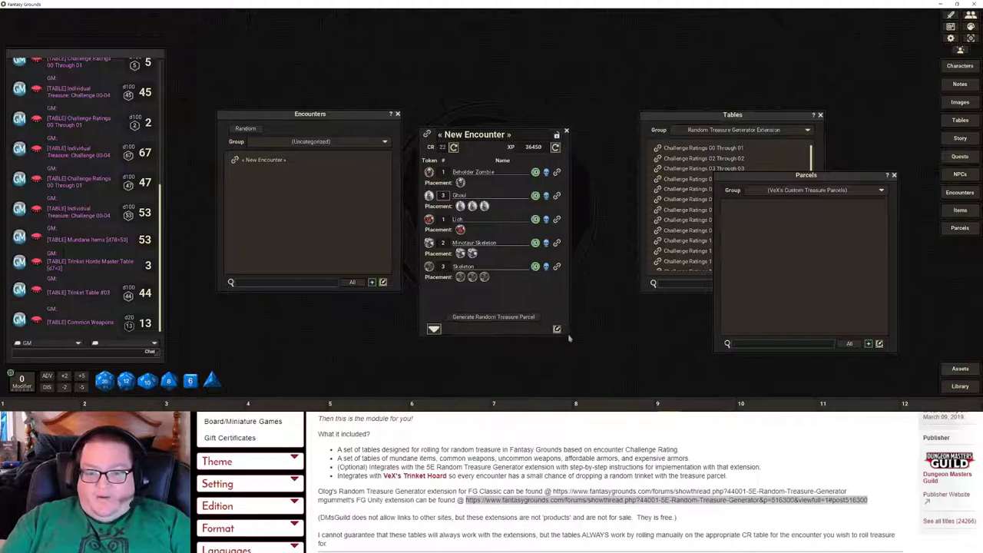
Review the Beholder Zombie, Ghoul, Minotaur Skeleton and Lich stat sheets.
{"action": "left_click", "coordinate": [556, 172]}
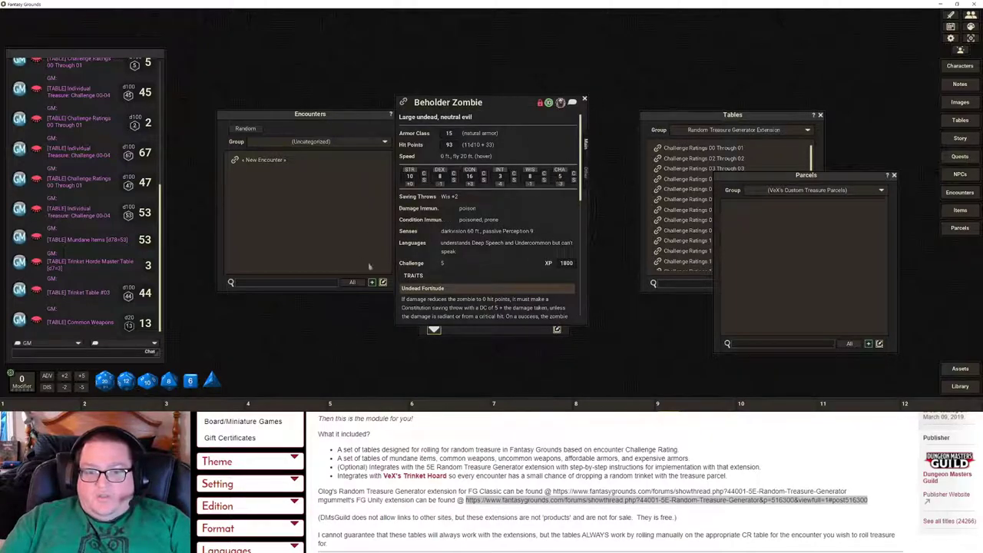
{"action": "left_click", "coordinate": [585, 101]}
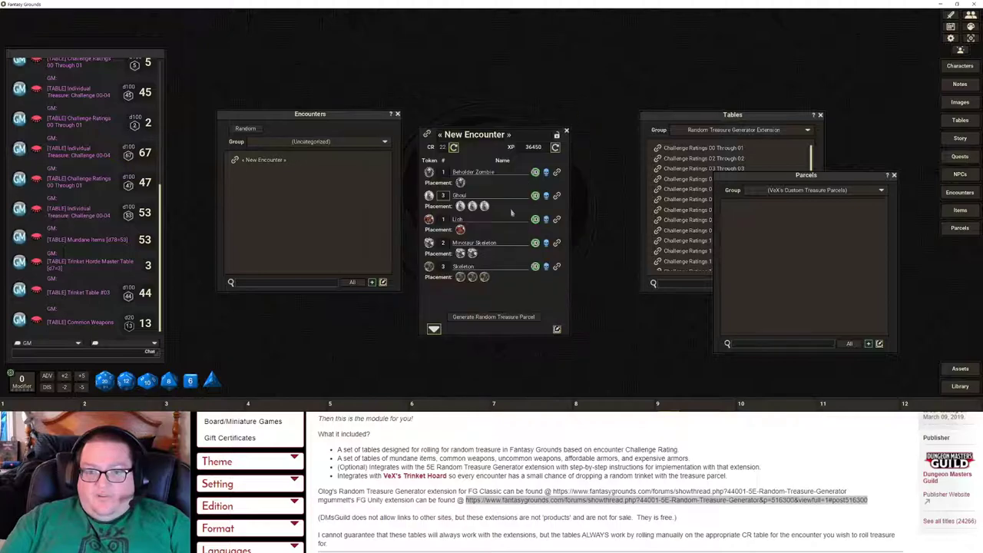
{"action": "left_click", "coordinate": [556, 196]}
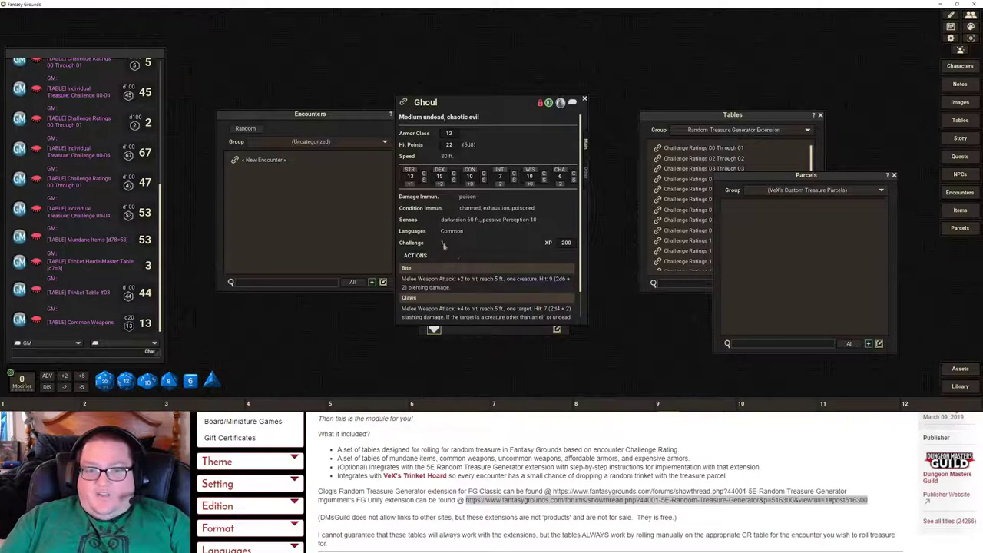
{"action": "left_click", "coordinate": [585, 101]}
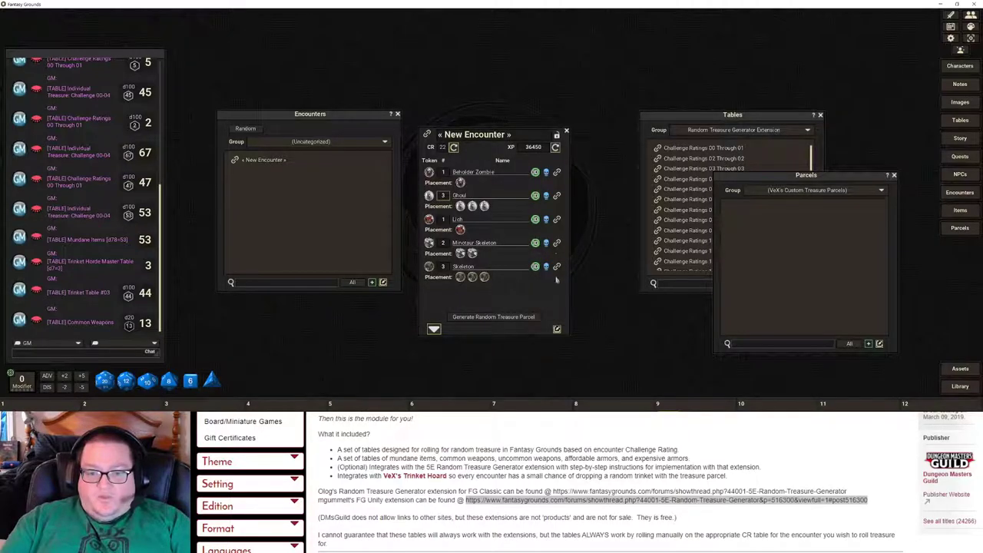
{"action": "left_click", "coordinate": [556, 243]}
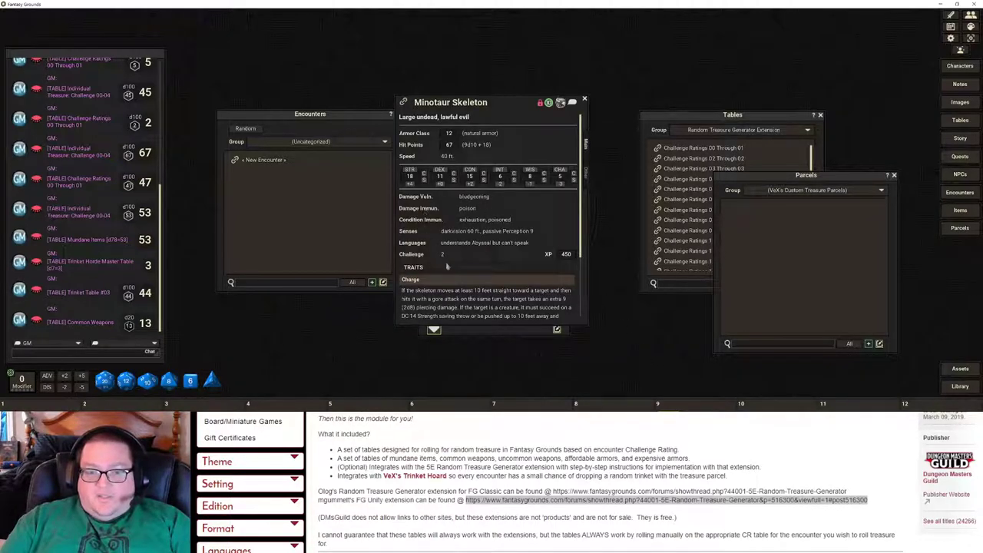
{"action": "left_click", "coordinate": [586, 102]}
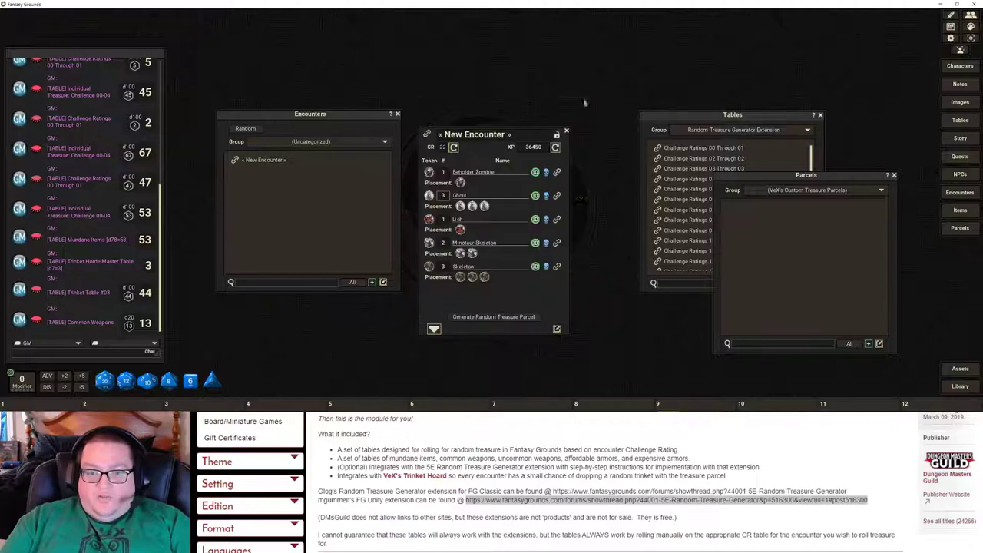
{"action": "left_click", "coordinate": [556, 221]}
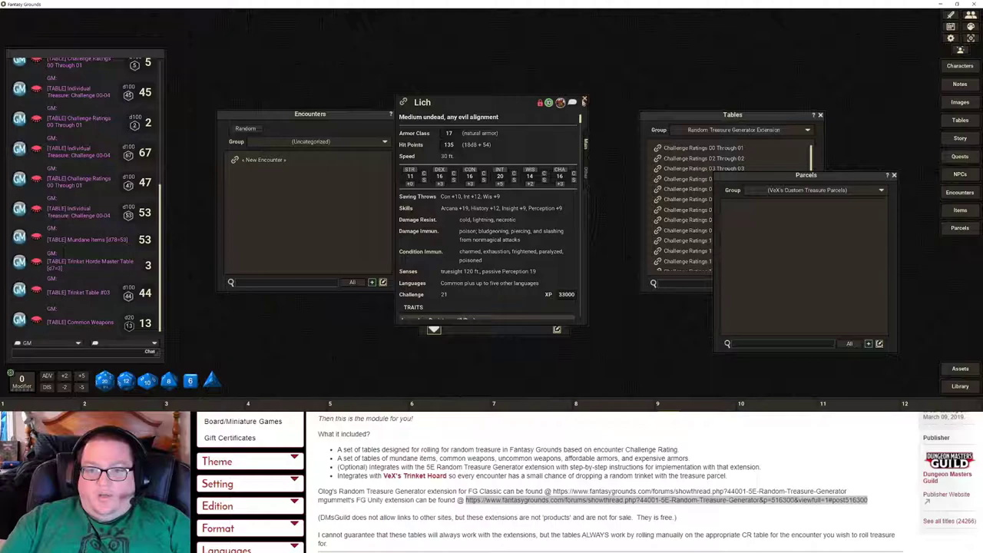
{"action": "left_click", "coordinate": [583, 101]}
Rename the encounter to 'Undead Encounter'.
{"action": "left_click_drag", "start_coordinate": [721, 114], "coordinate": [671, 55]}
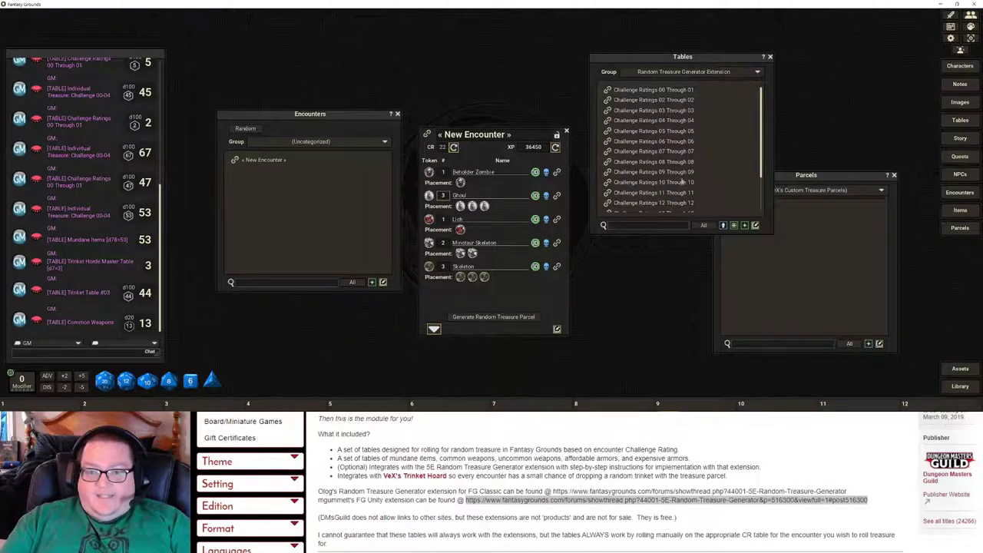
{"action": "scroll", "coordinate": [682, 182], "scroll_direction": "down", "scroll_amount": 3}
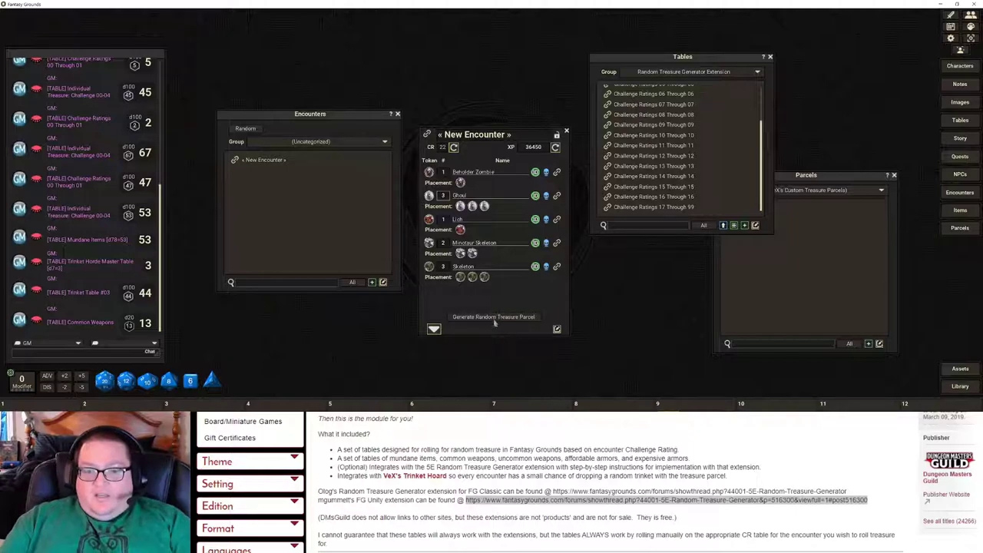
{"action": "left_click", "coordinate": [475, 135]}
{"action": "type", "text": "Undead"}
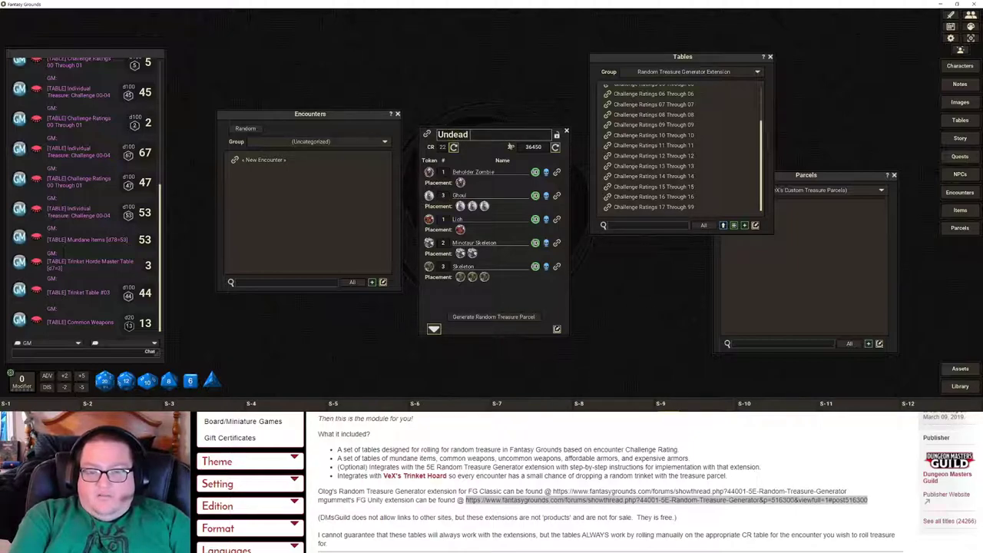
{"action": "type", "text": " Encounter"}
{"action": "key", "text": "Return"}
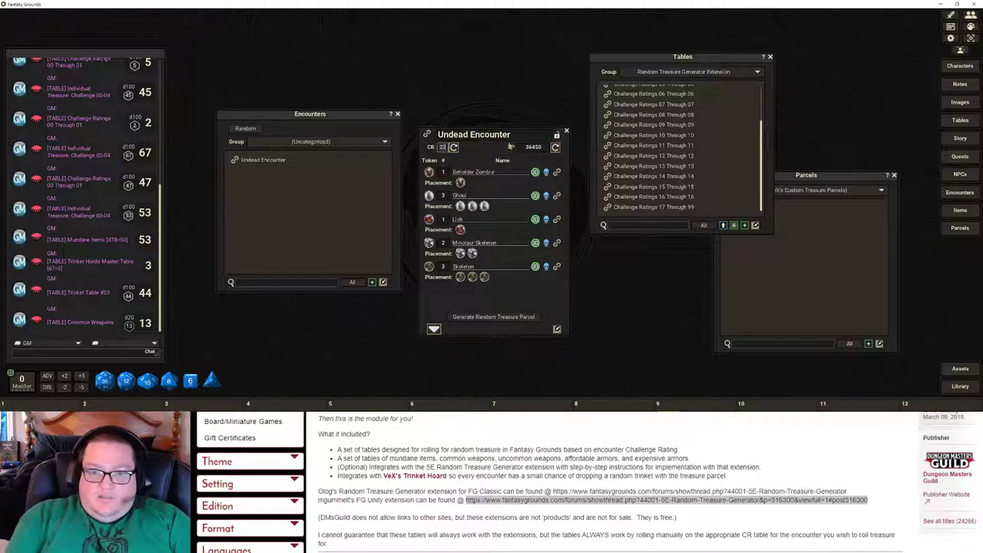
{"action": "left_click", "coordinate": [520, 321]}
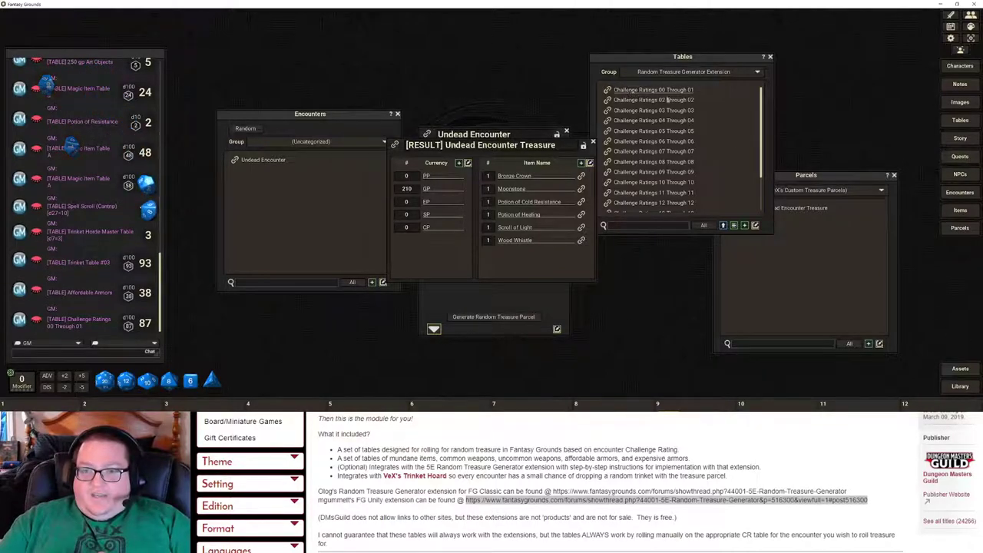
Open the Challenge Ratings 17 Through 99 table and move it to the upper left.
{"action": "scroll", "coordinate": [691, 192], "scroll_direction": "down", "scroll_amount": 3}
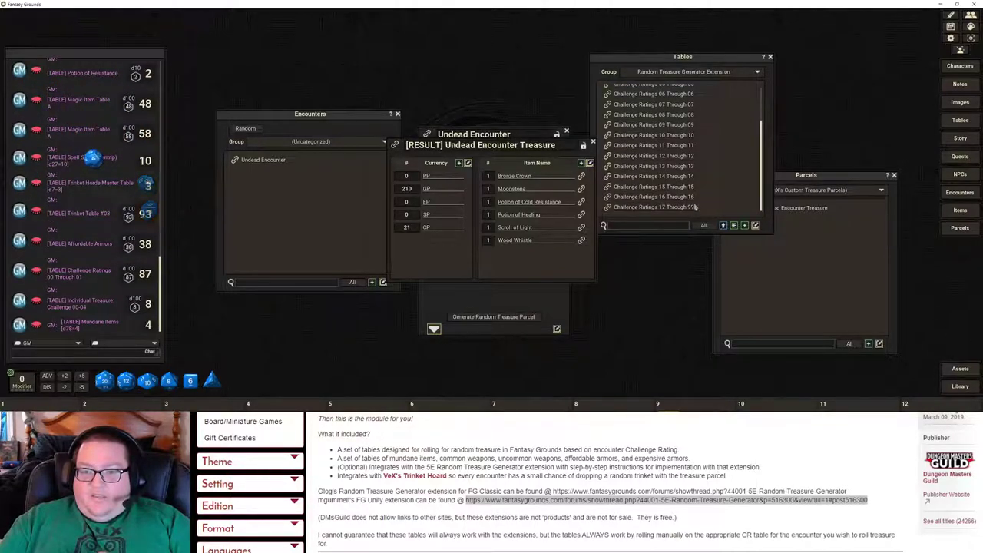
{"action": "left_click", "coordinate": [695, 207]}
{"action": "left_click_drag", "start_coordinate": [493, 123], "coordinate": [258, 9]}
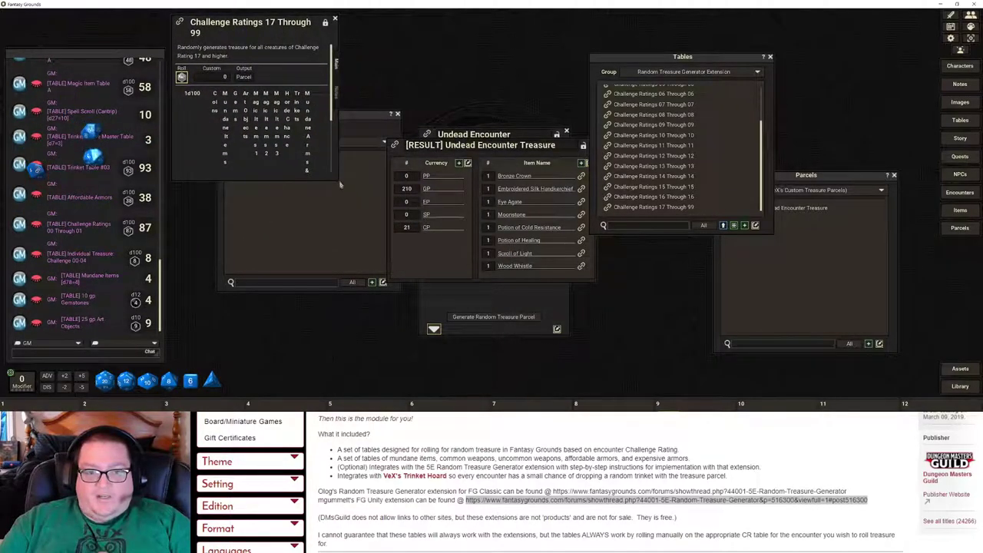
Widen the Challenge Ratings 17 Through 99 window to show all its treasure columns.
{"action": "left_click_drag", "start_coordinate": [340, 184], "coordinate": [935, 223]}
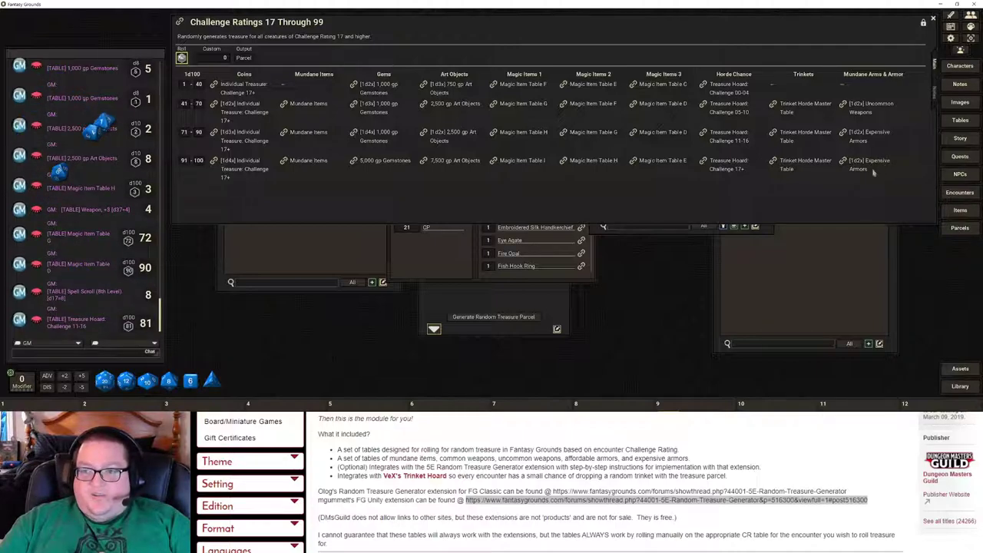
Close the CR 17+ table, review the parcel items, and place the Undead Encounter beside the parcel.
{"action": "left_click", "coordinate": [933, 16]}
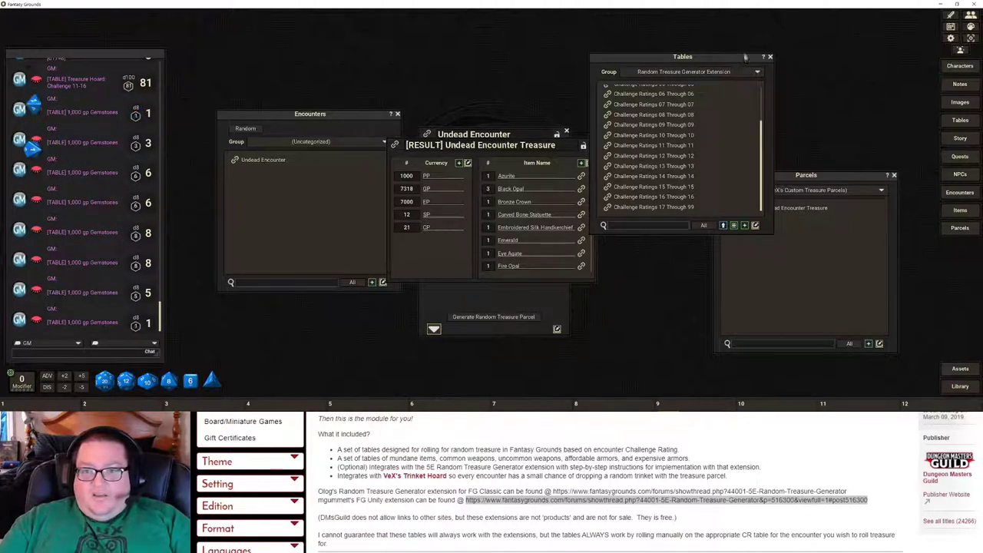
{"action": "scroll", "coordinate": [556, 194], "scroll_direction": "down", "scroll_amount": 3}
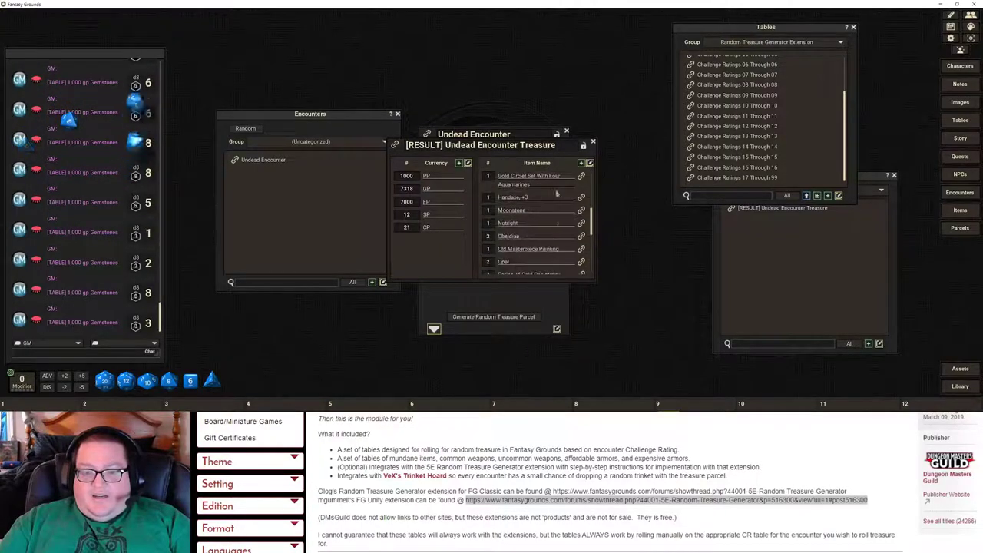
{"action": "scroll", "coordinate": [554, 199], "scroll_direction": "down", "scroll_amount": 3}
{"action": "scroll", "coordinate": [545, 205], "scroll_direction": "up", "scroll_amount": 3}
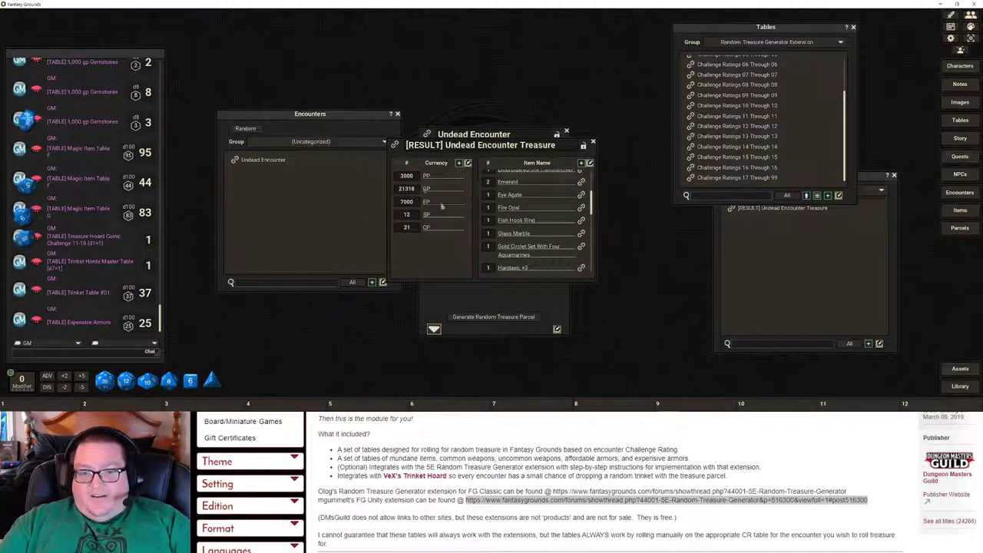
{"action": "scroll", "coordinate": [529, 259], "scroll_direction": "up", "scroll_amount": 3}
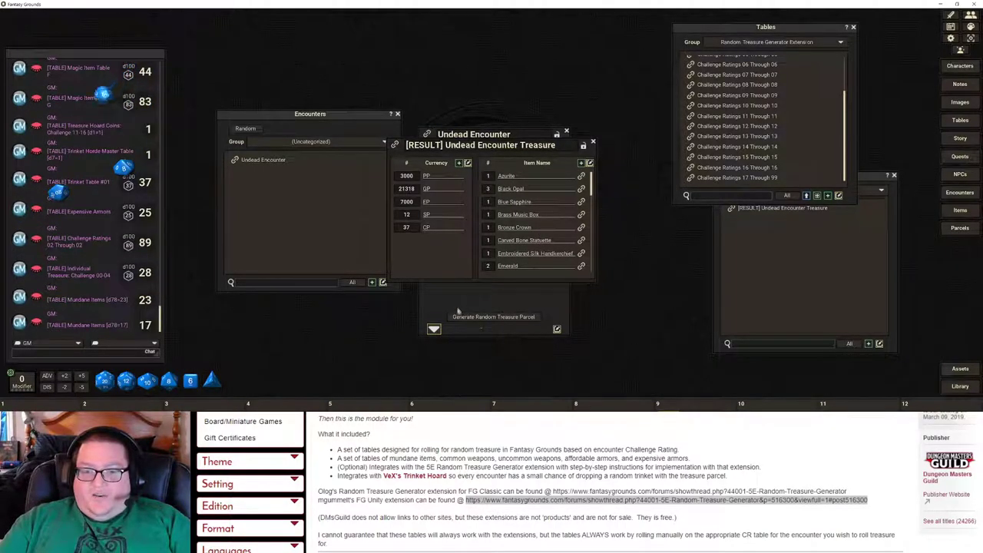
{"action": "left_click_drag", "start_coordinate": [458, 309], "coordinate": [289, 331]}
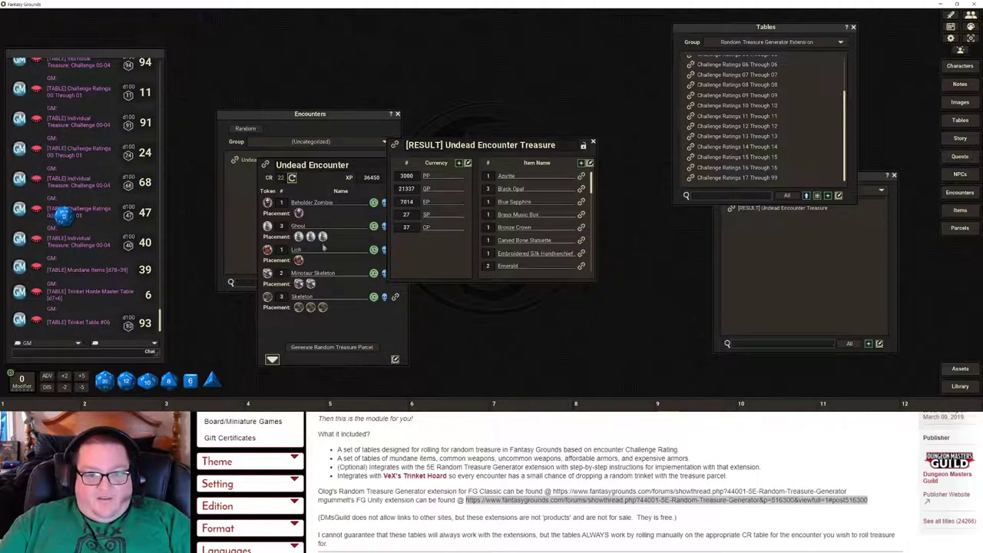
{"action": "left_click", "coordinate": [315, 169]}
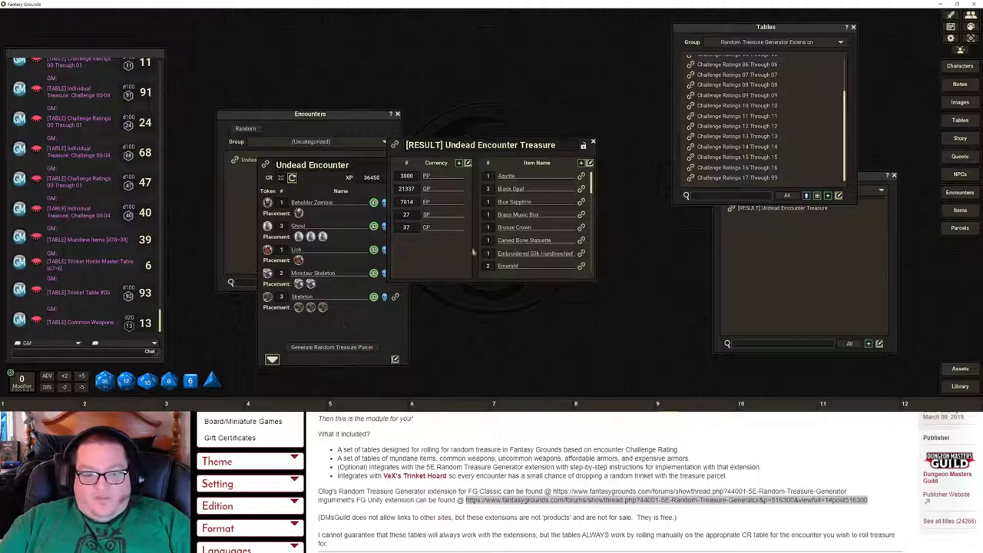
{"action": "scroll", "coordinate": [554, 192], "scroll_direction": "down", "scroll_amount": 5}
{"action": "scroll", "coordinate": [553, 196], "scroll_direction": "down", "scroll_amount": 4}
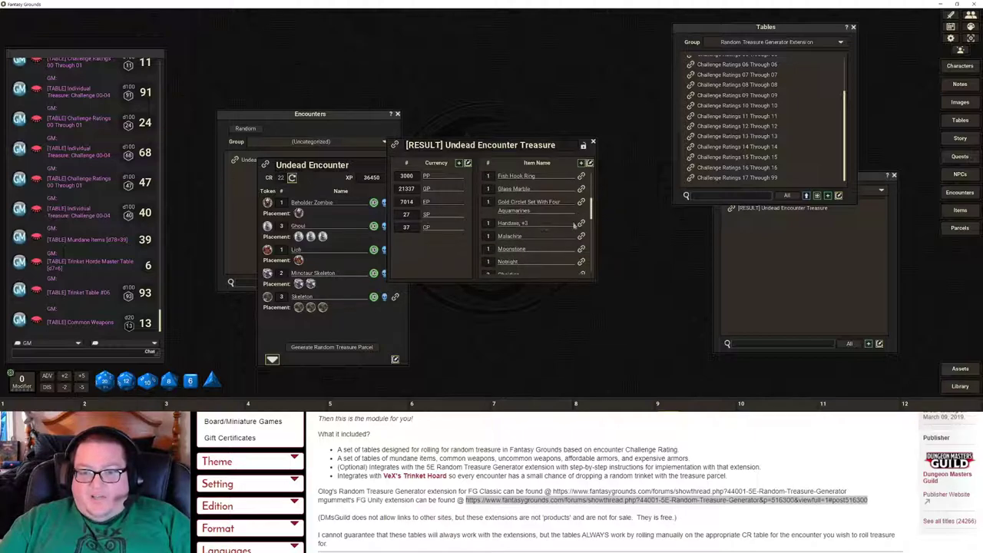
{"action": "scroll", "coordinate": [557, 228], "scroll_direction": "up", "scroll_amount": 10}
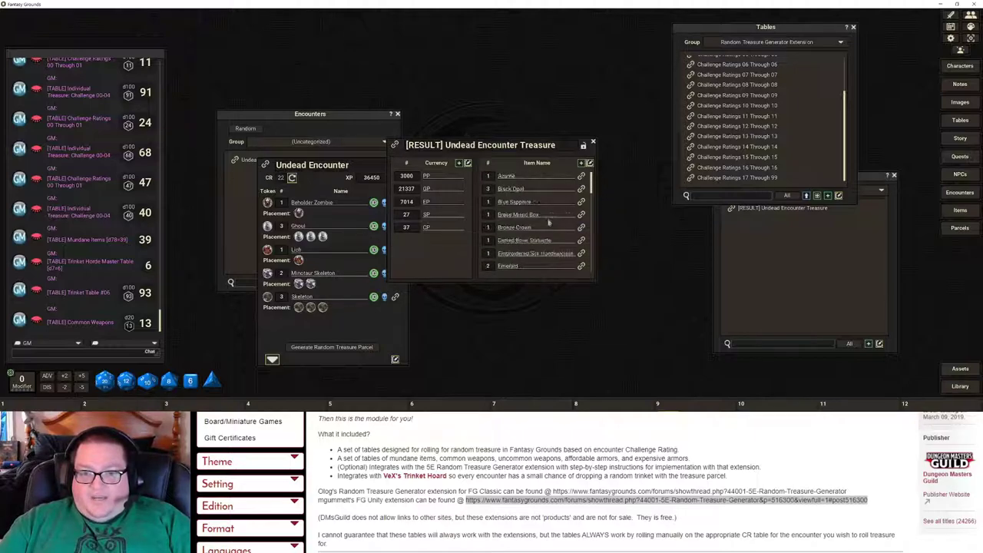
{"action": "scroll", "coordinate": [549, 246], "scroll_direction": "down", "scroll_amount": 10}
{"action": "scroll", "coordinate": [549, 249], "scroll_direction": "down", "scroll_amount": 5}
{"action": "scroll", "coordinate": [548, 228], "scroll_direction": "down", "scroll_amount": 1}
{"action": "scroll", "coordinate": [539, 207], "scroll_direction": "down", "scroll_amount": 1}
{"action": "scroll", "coordinate": [541, 224], "scroll_direction": "down", "scroll_amount": 1}
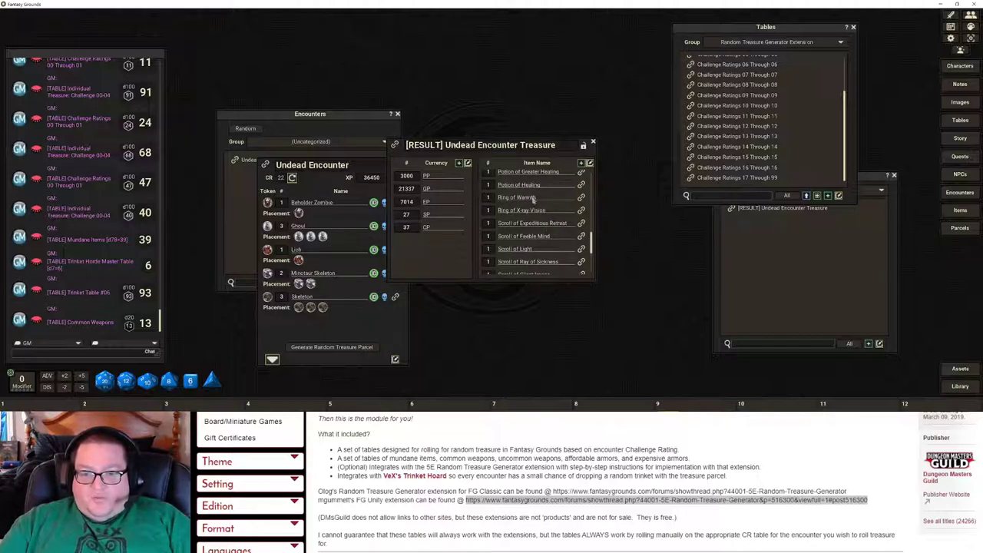
{"action": "scroll", "coordinate": [542, 211], "scroll_direction": "down", "scroll_amount": 1}
{"action": "scroll", "coordinate": [547, 213], "scroll_direction": "down", "scroll_amount": 6}
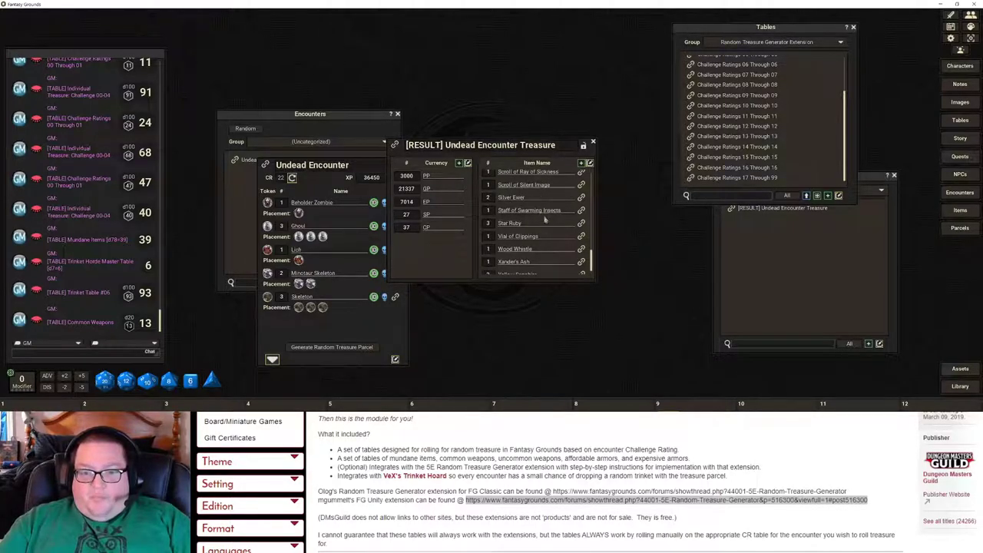
{"action": "scroll", "coordinate": [545, 200], "scroll_direction": "down", "scroll_amount": 1}
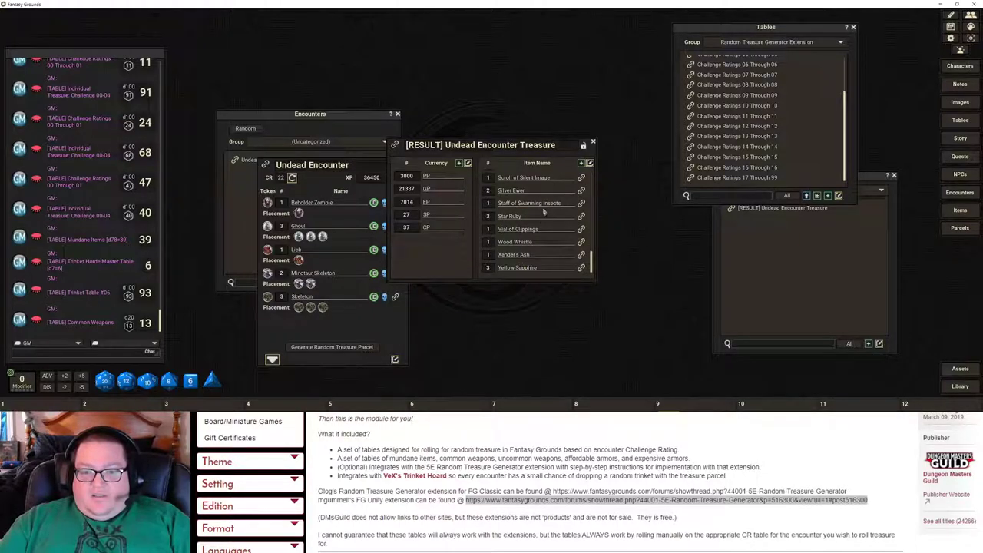
{"action": "scroll", "coordinate": [523, 252], "scroll_direction": "up", "scroll_amount": 7}
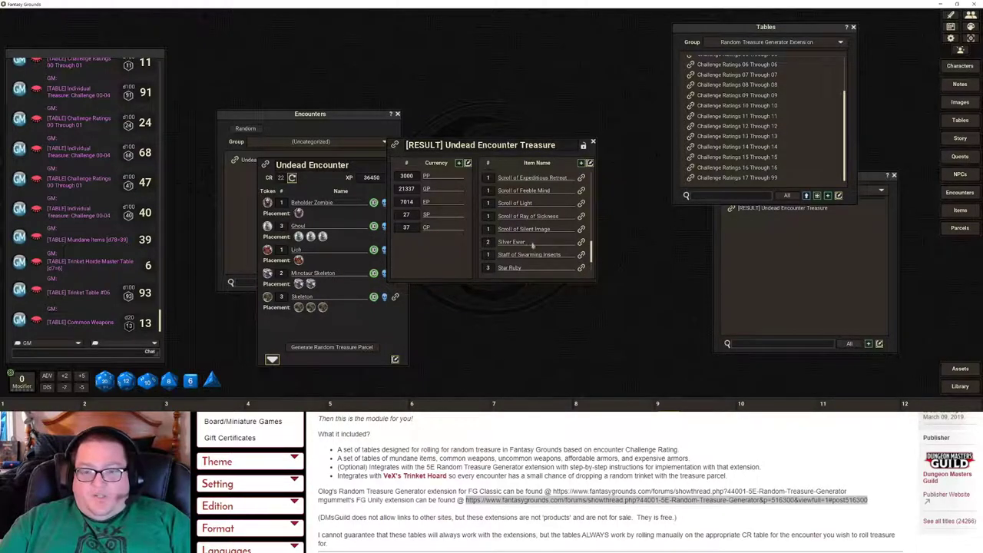
{"action": "scroll", "coordinate": [550, 234], "scroll_direction": "up", "scroll_amount": 7}
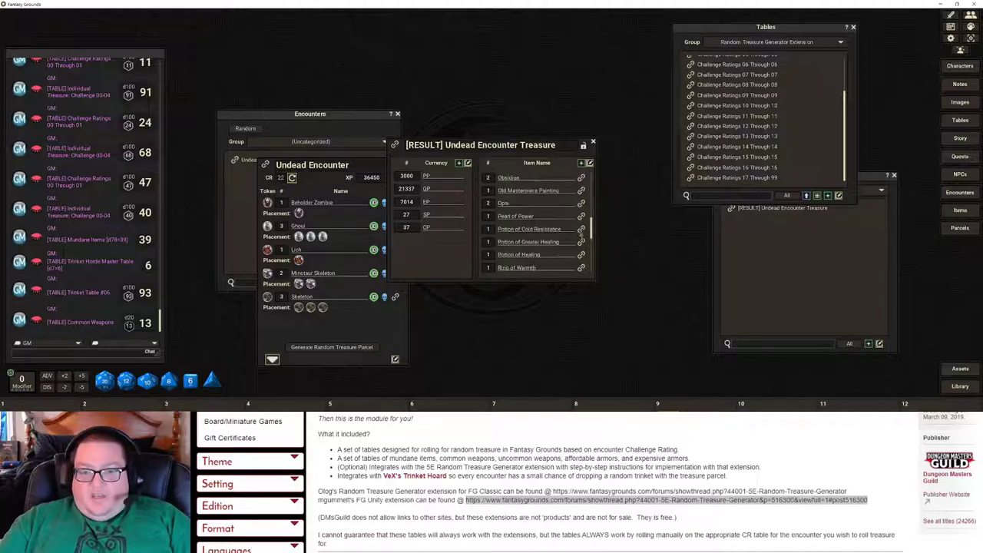